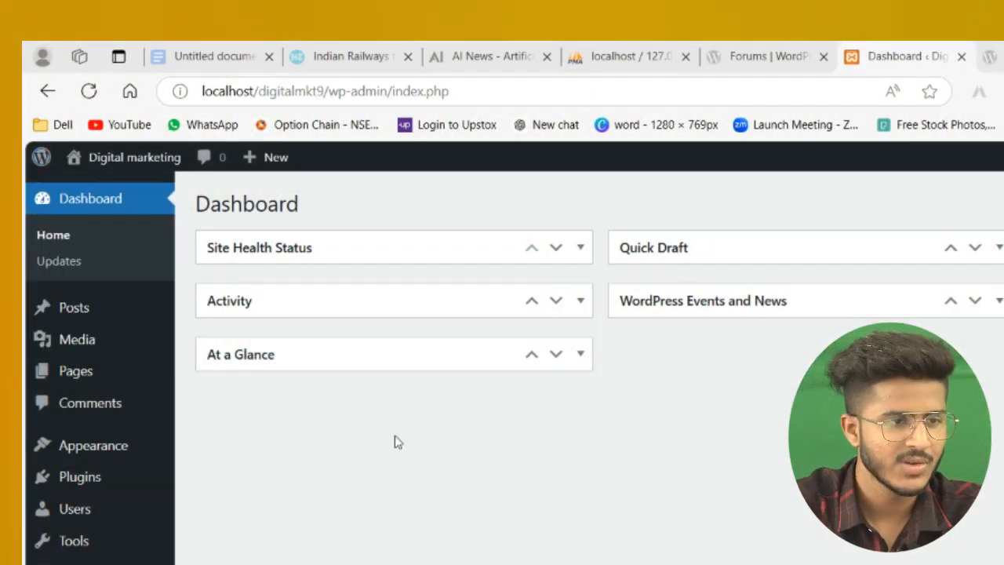
Step: Open the Digital marketing site's front end in a new tab, scroll its homepage, and return to the dashboard tab
mouse_move(45, 162)
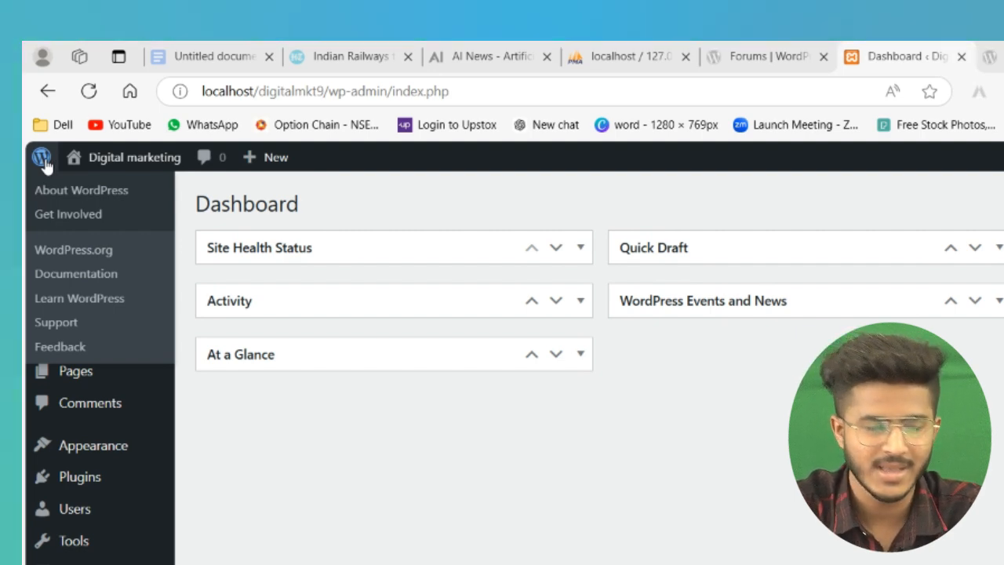
mouse_move(119, 157)
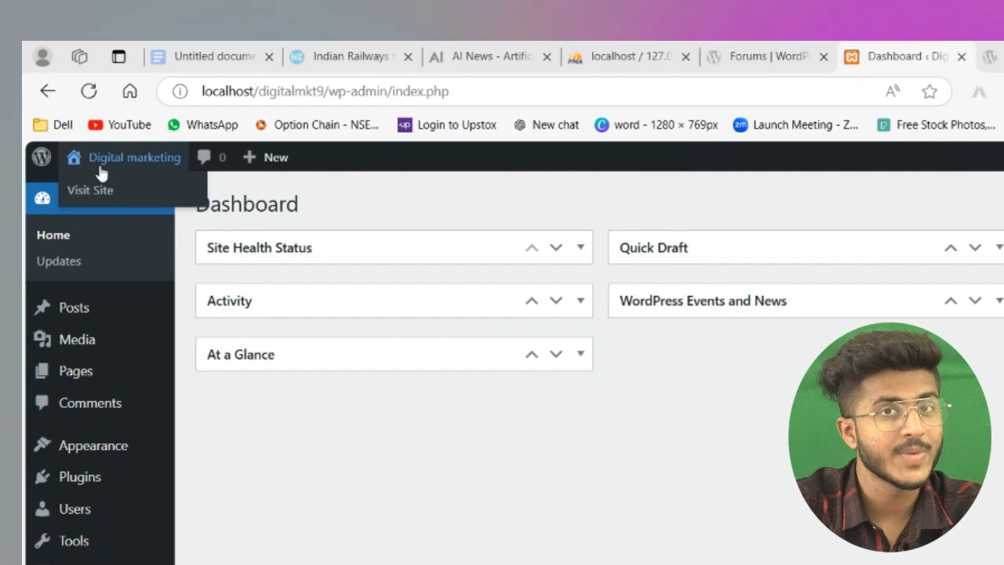
right_click(118, 169)
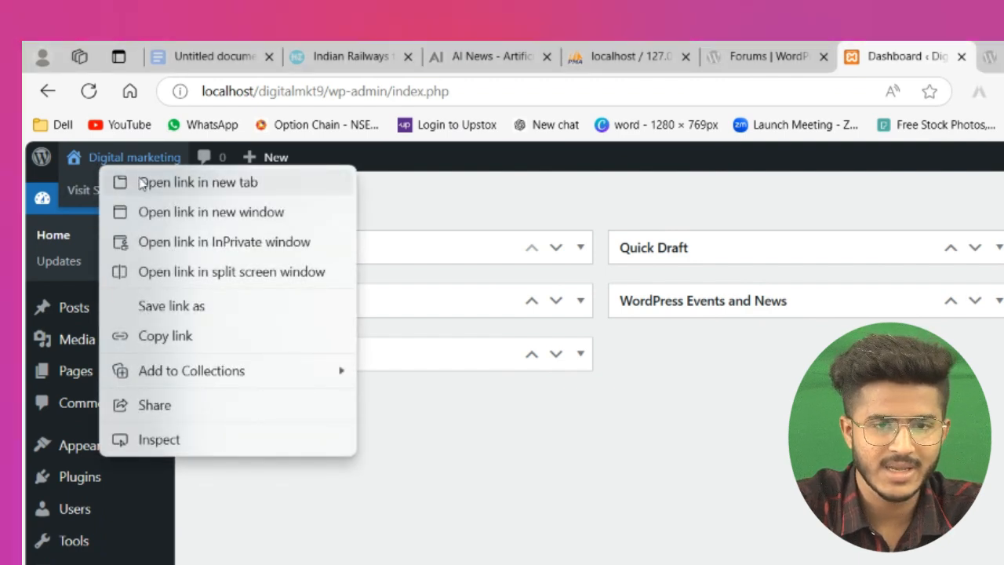
left_click(137, 181)
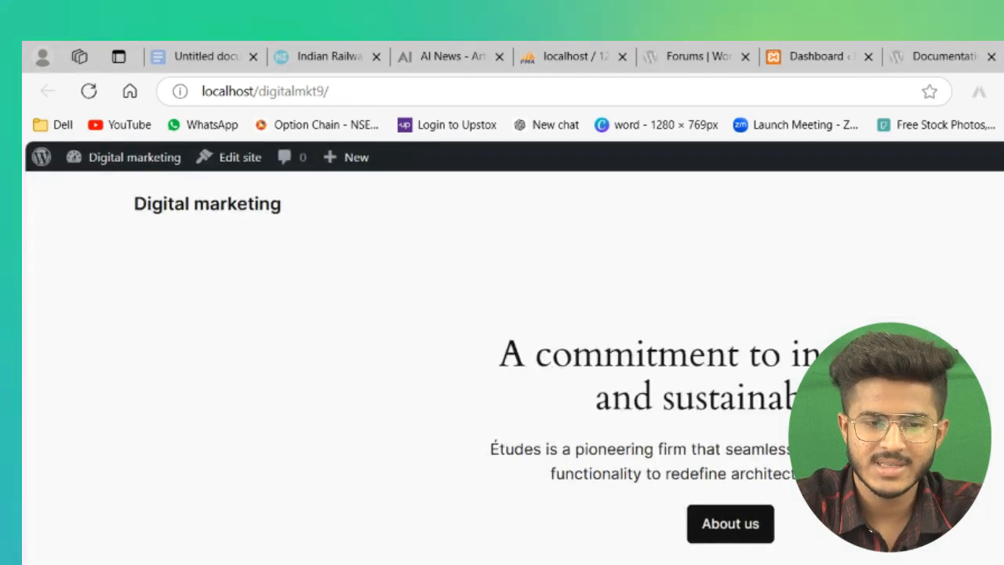
scroll(502, 353, "down", 7)
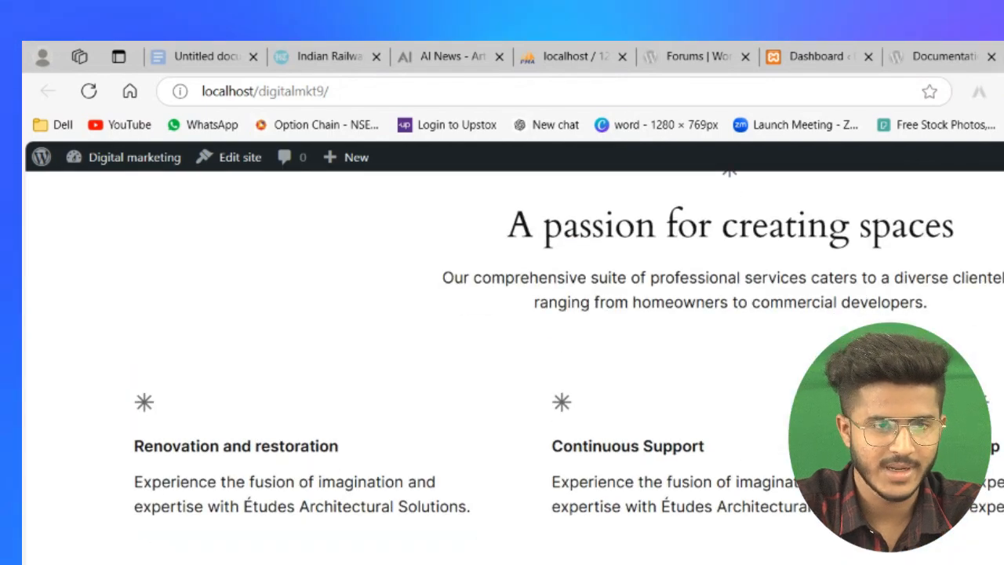
left_click(812, 55)
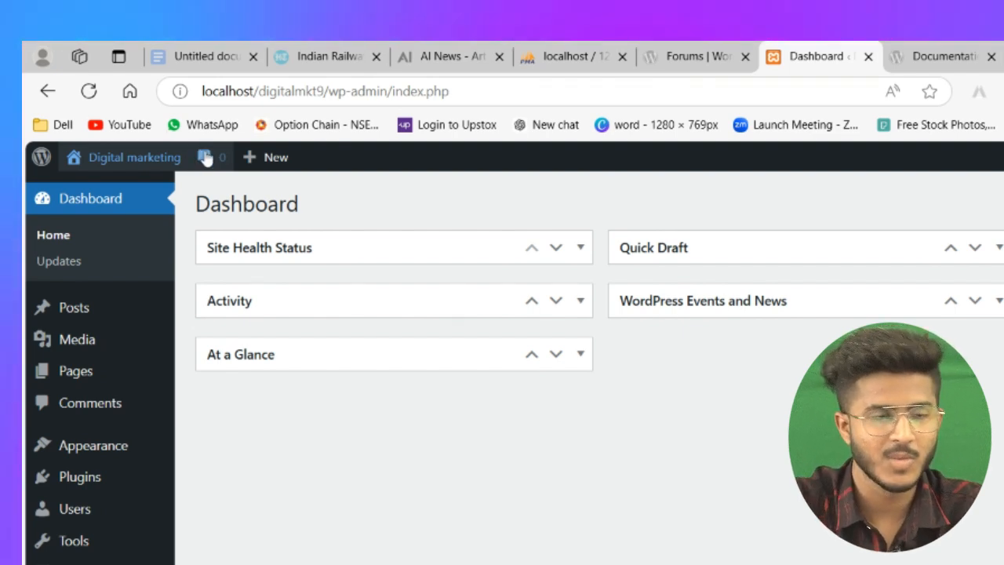
Step: Visit the dashboard Home page and the Appearance themes page, then return to the Dashboard
mouse_move(276, 163)
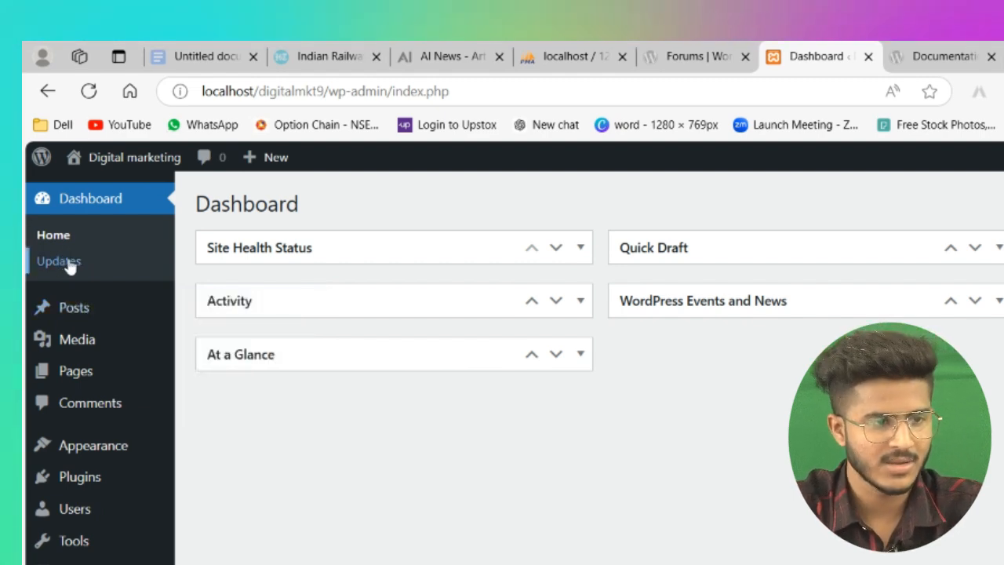
left_click(47, 236)
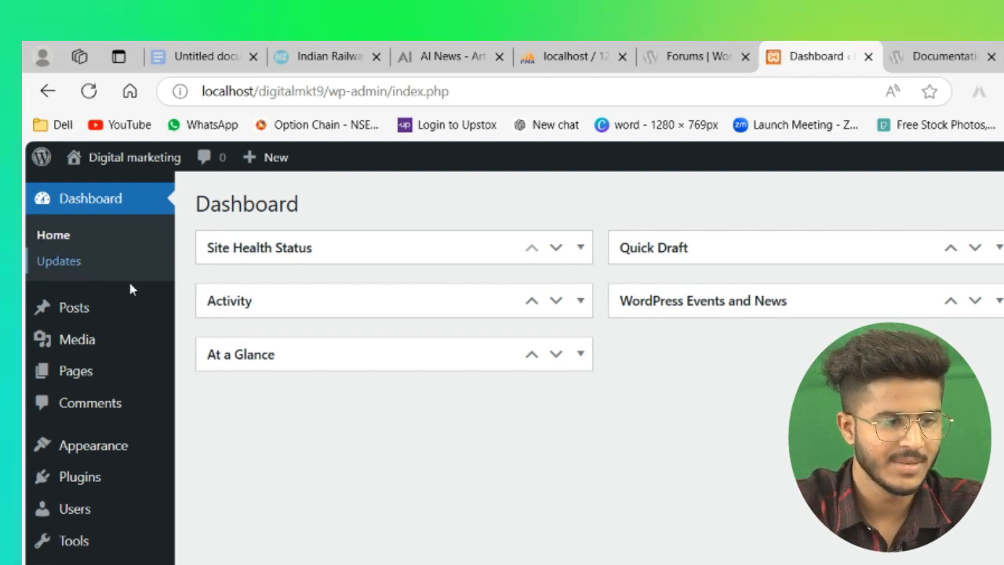
left_click(81, 454)
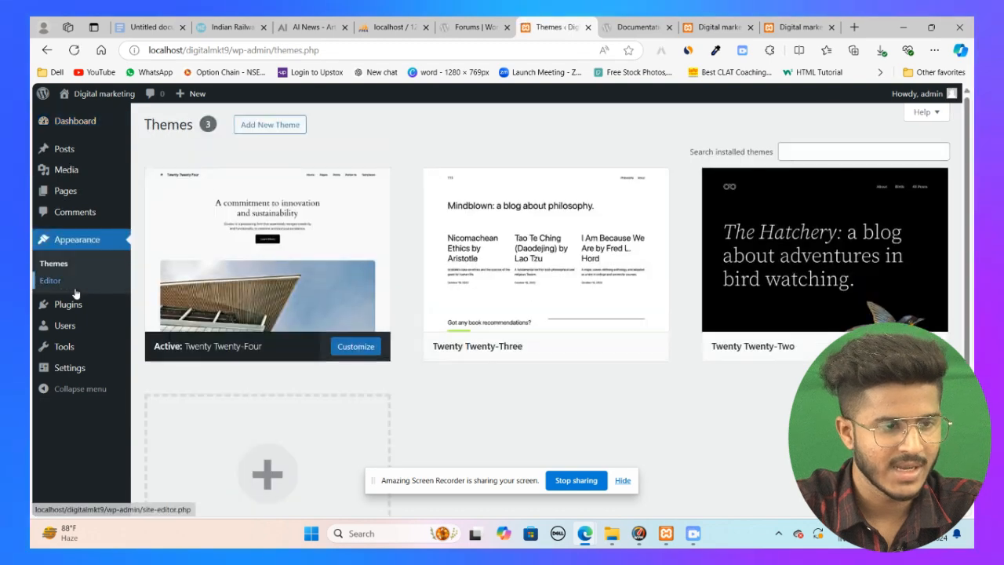
left_click(74, 129)
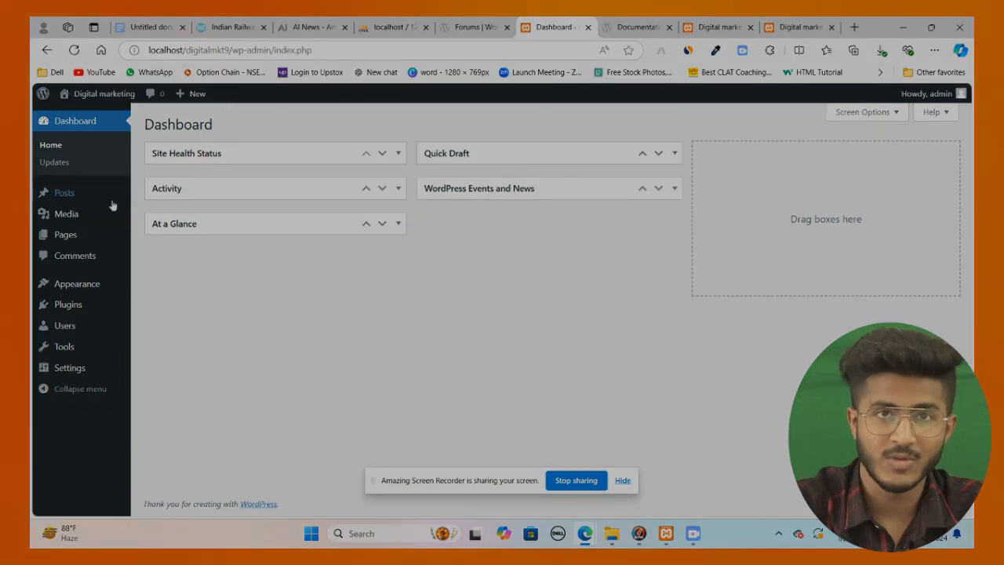
mouse_move(86, 201)
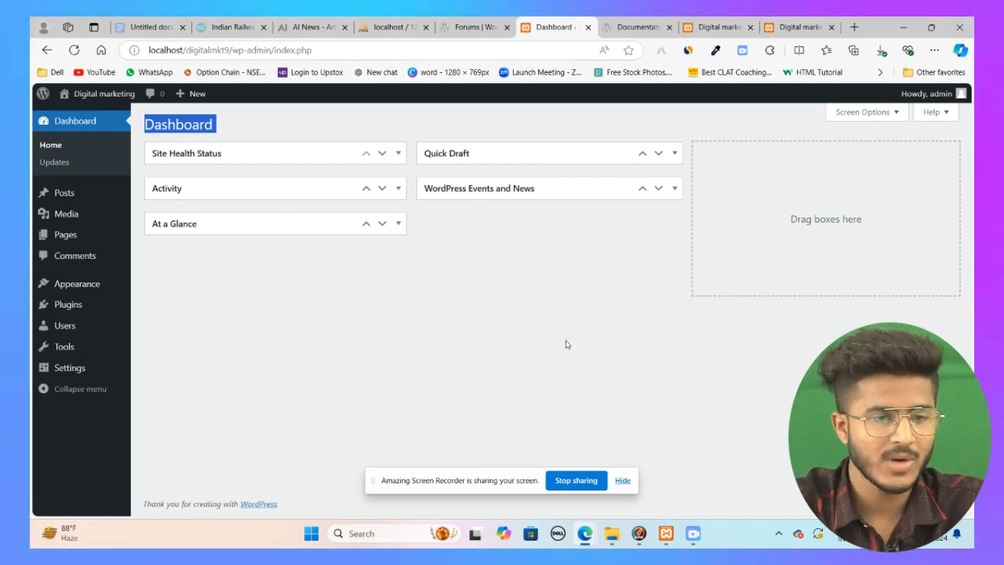
Step: Expand the Site Health Status and At a Glance widgets to view them, then collapse them again
left_click(511, 286)
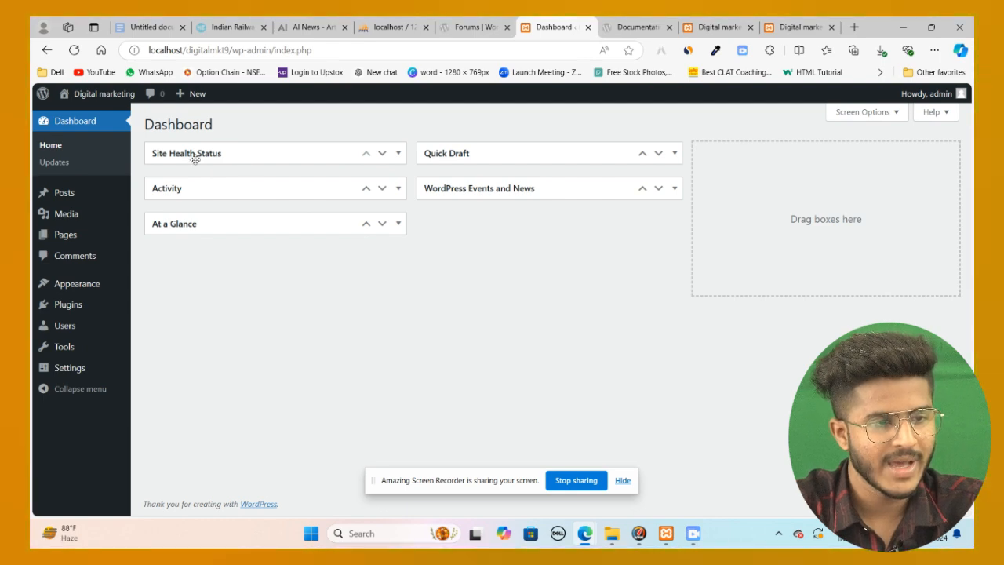
left_click(278, 153)
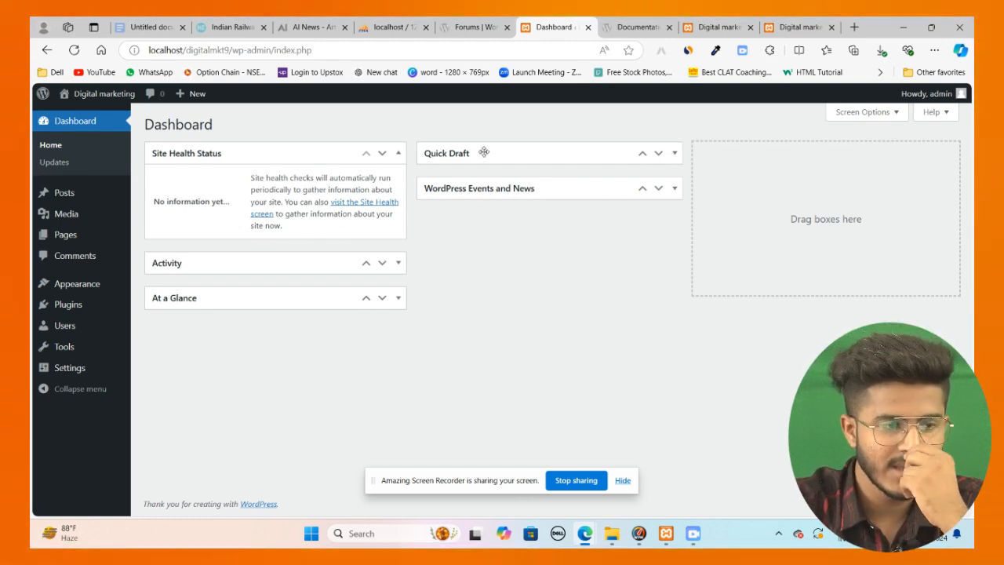
mouse_move(73, 194)
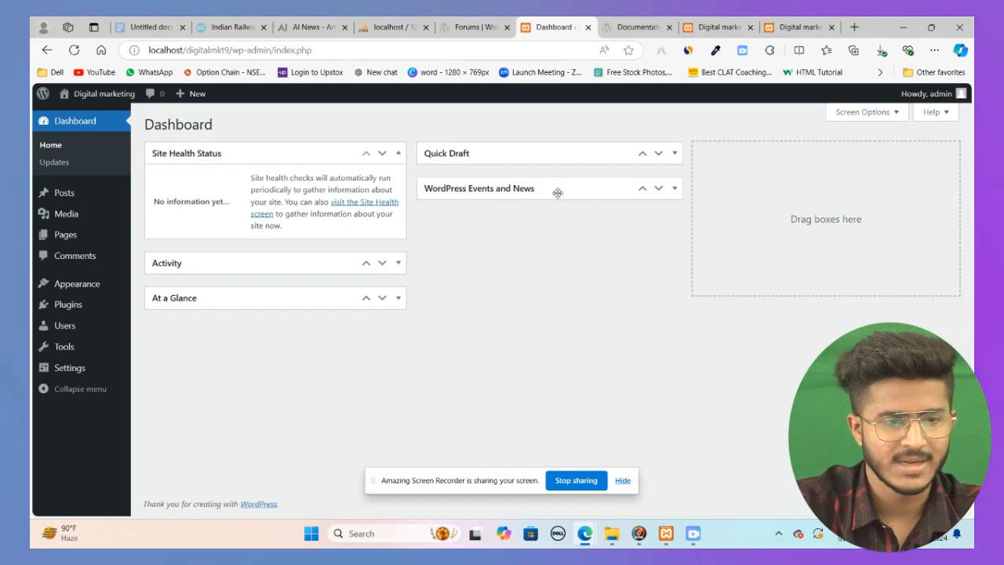
left_click(239, 304)
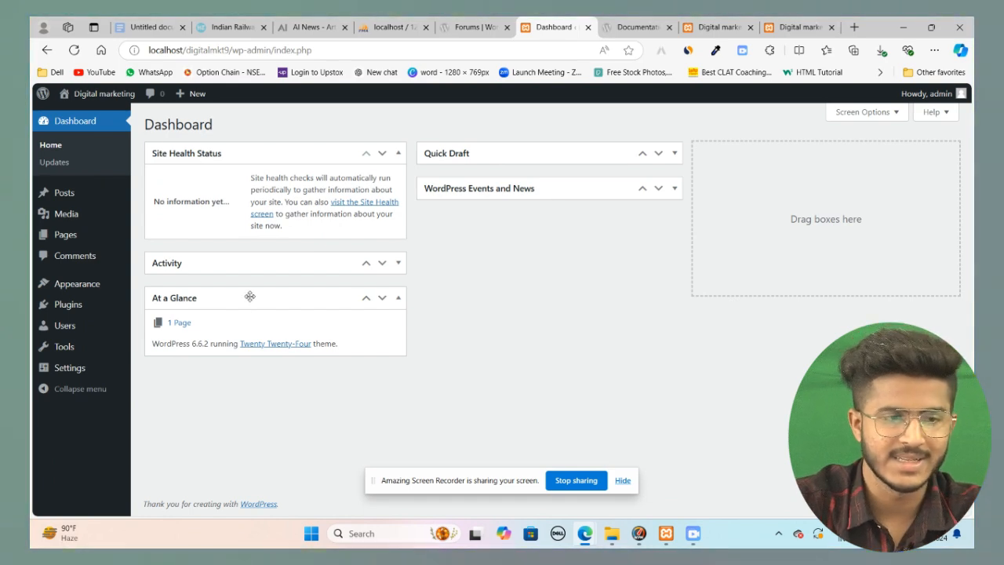
left_click(249, 295)
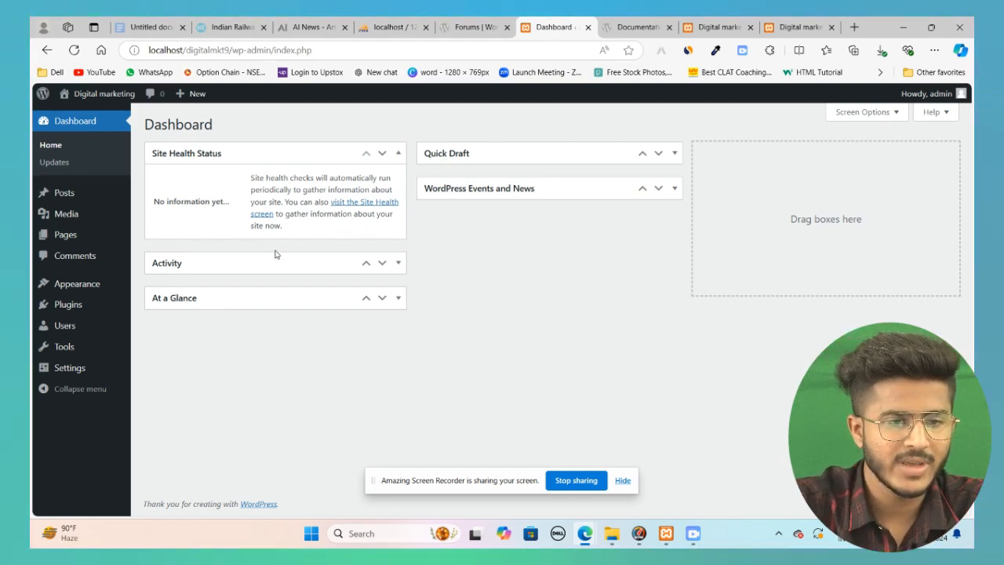
left_click(330, 149)
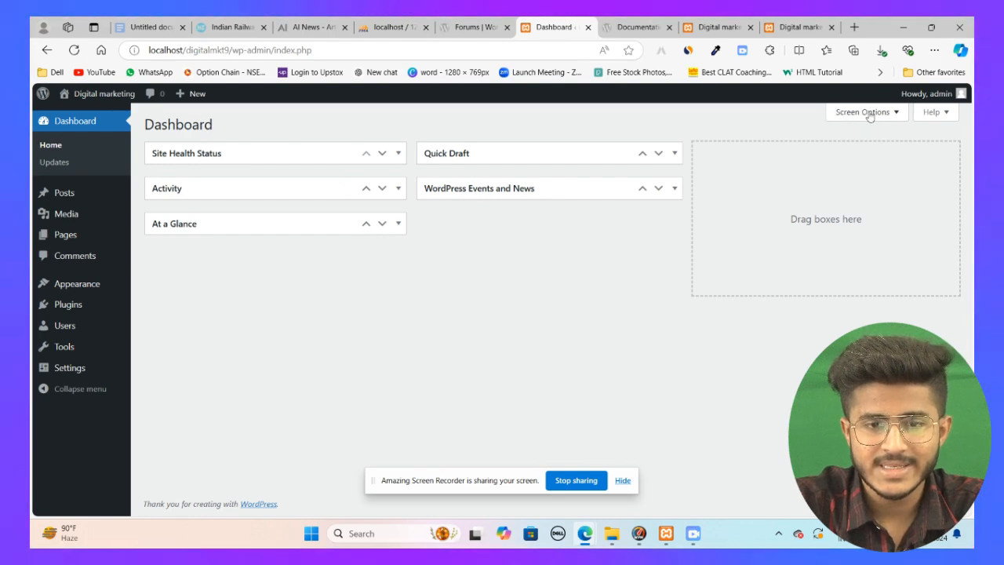
Step: In Screen Options, uncheck Site Health Status, At a Glance, Activity, Quick Draft and WordPress Events and News
left_click(863, 112)
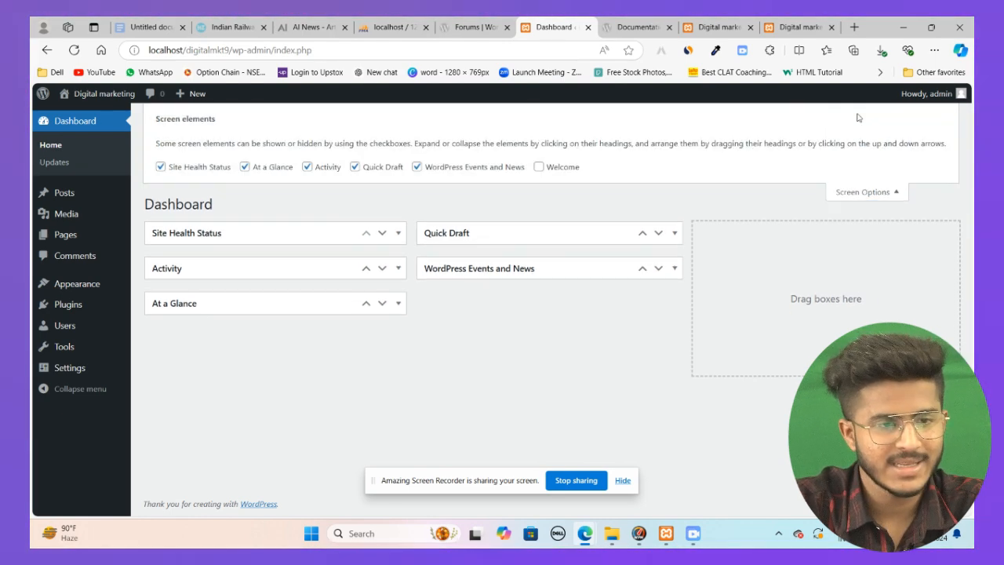
left_click(160, 167)
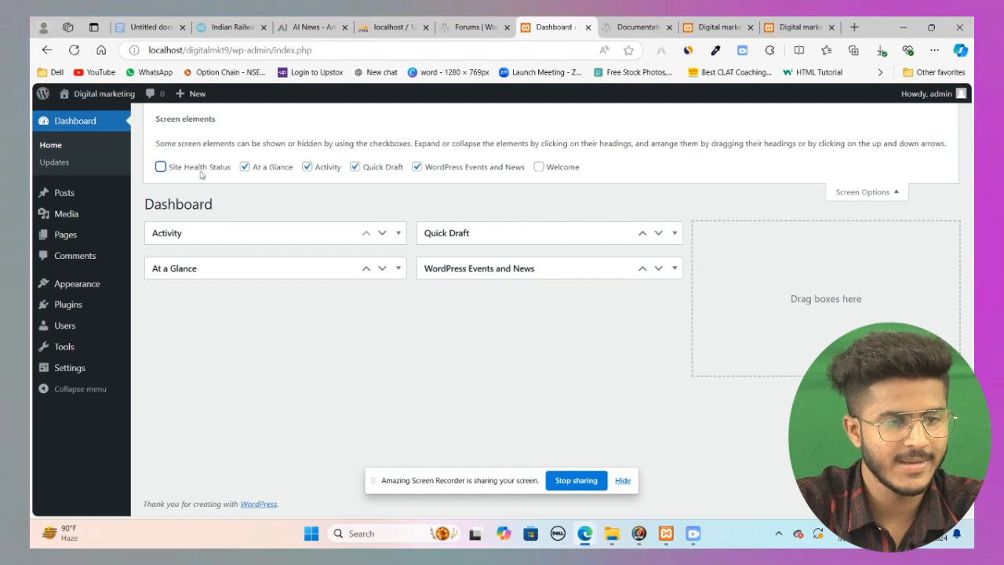
left_click(245, 167)
left_click(307, 167)
left_click(355, 167)
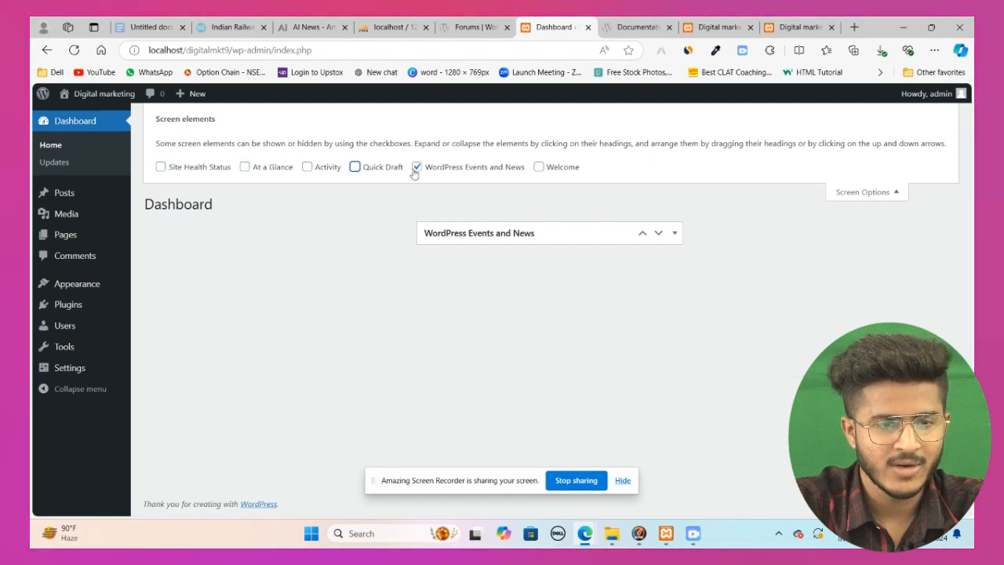
left_click(417, 167)
left_click(880, 195)
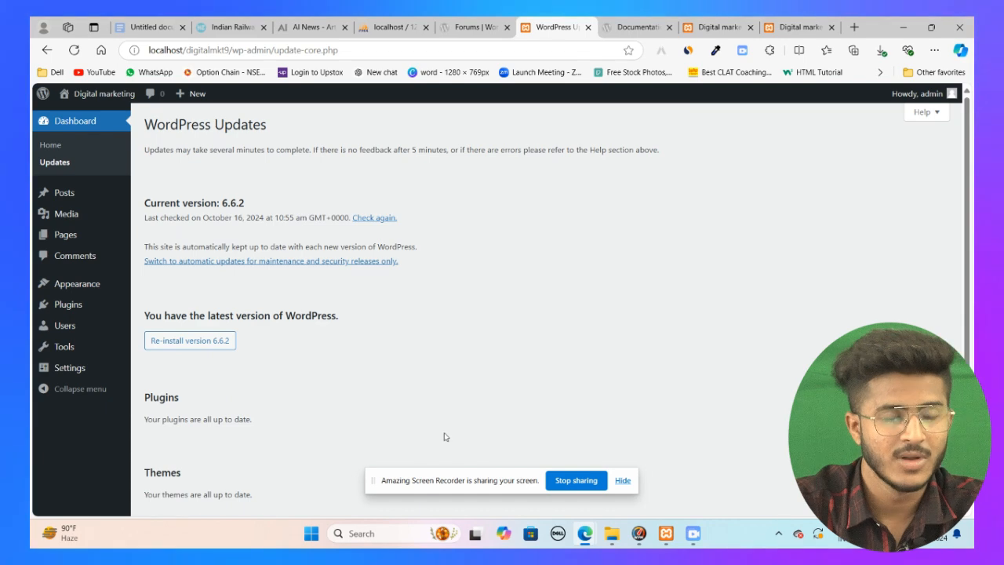
Step: Scroll through the WordPress Updates page and open the Posts list
scroll(441, 434, "down", 1)
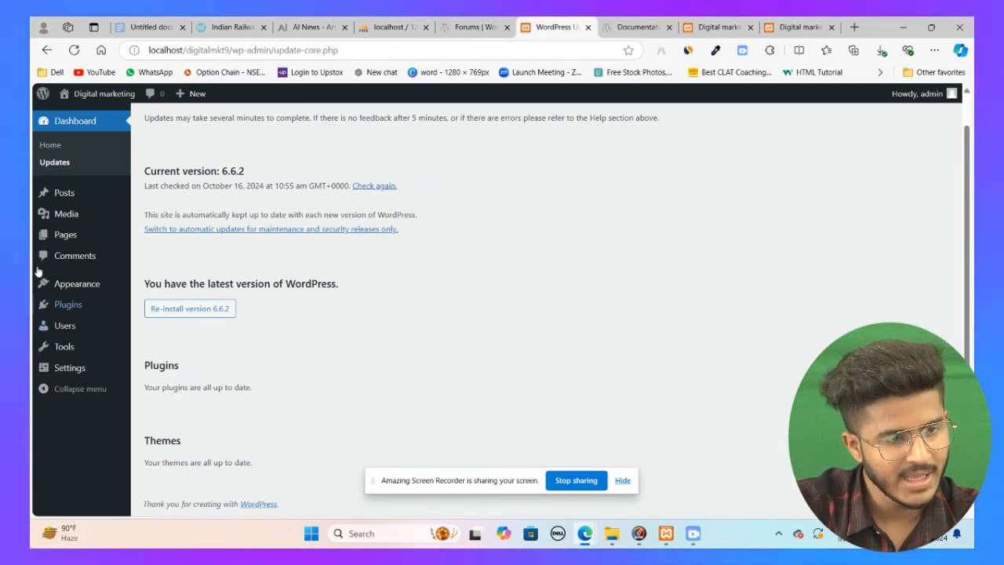
left_click(68, 196)
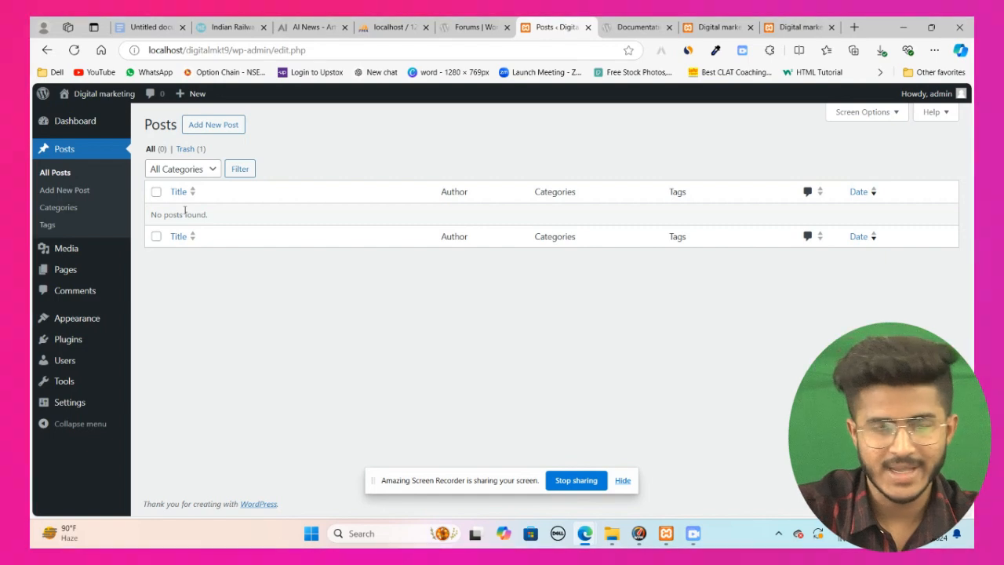
left_click(156, 191)
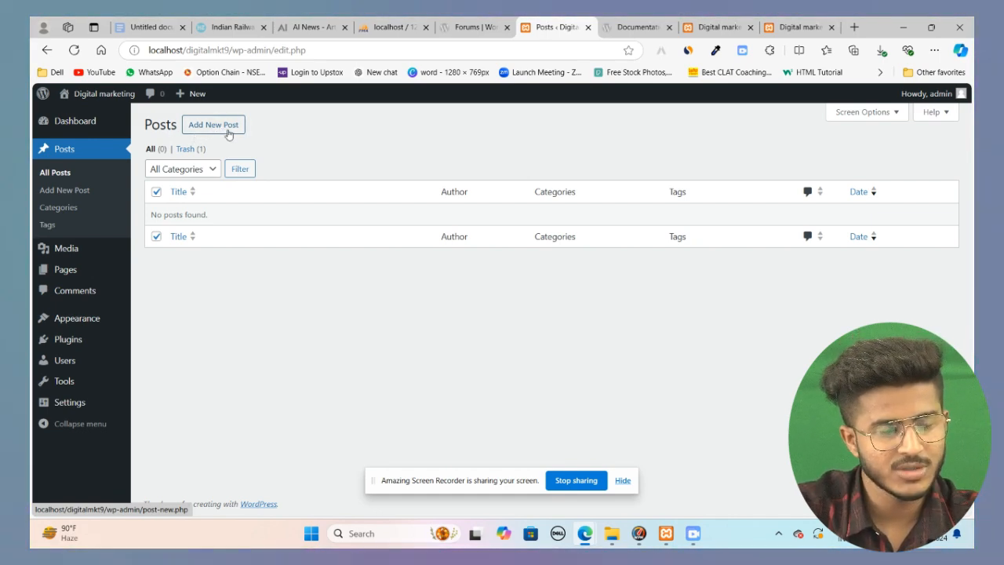
Step: Add a new post and step through the block editor's welcome guide to reach the empty editor
left_click(226, 132)
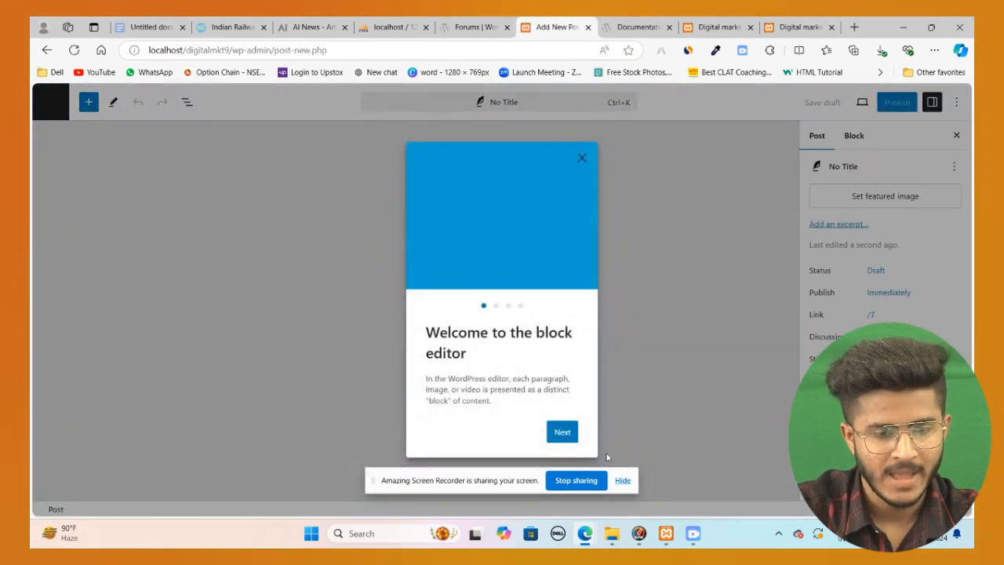
left_click(562, 432)
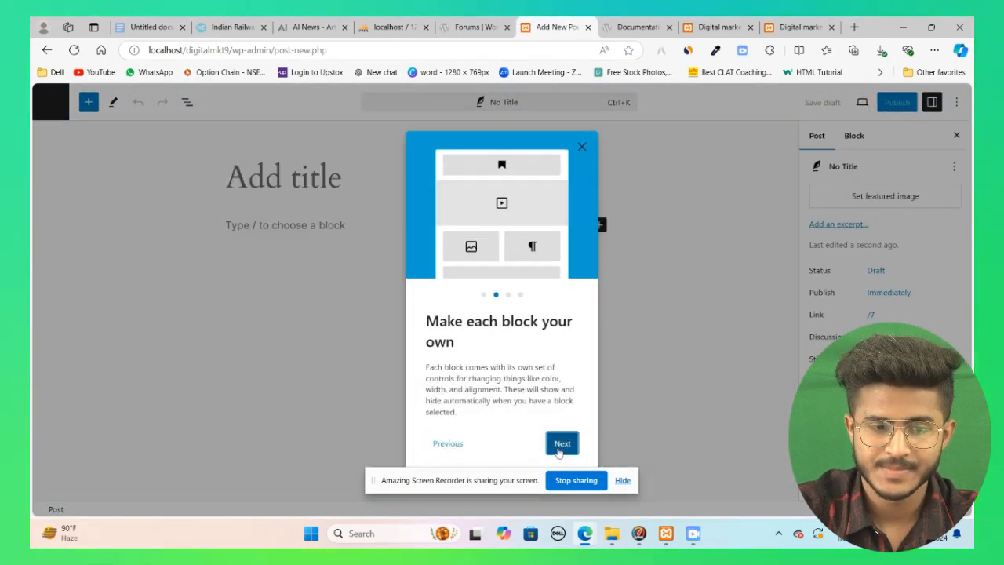
left_click(559, 453)
left_click(563, 434)
left_click(562, 437)
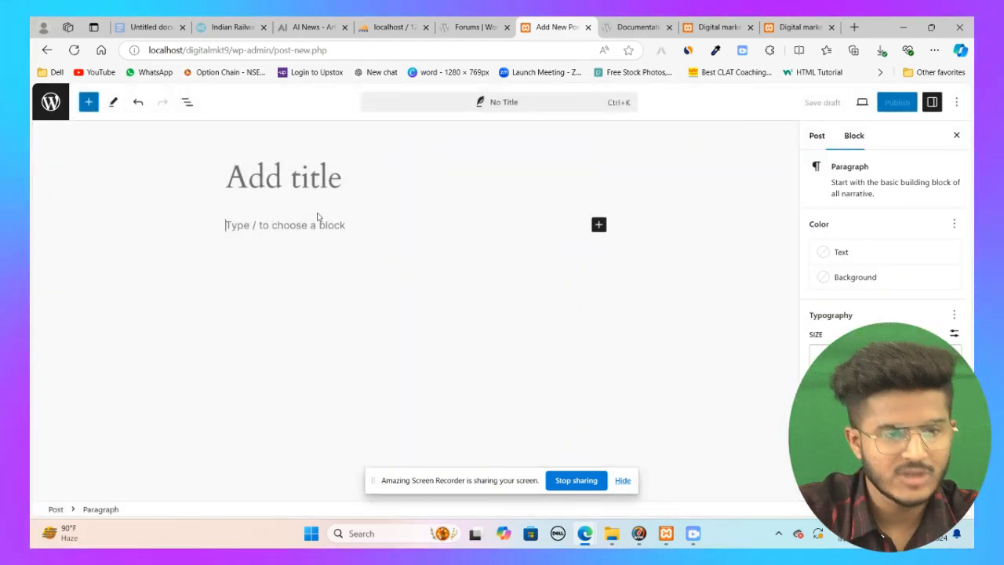
left_click(317, 187)
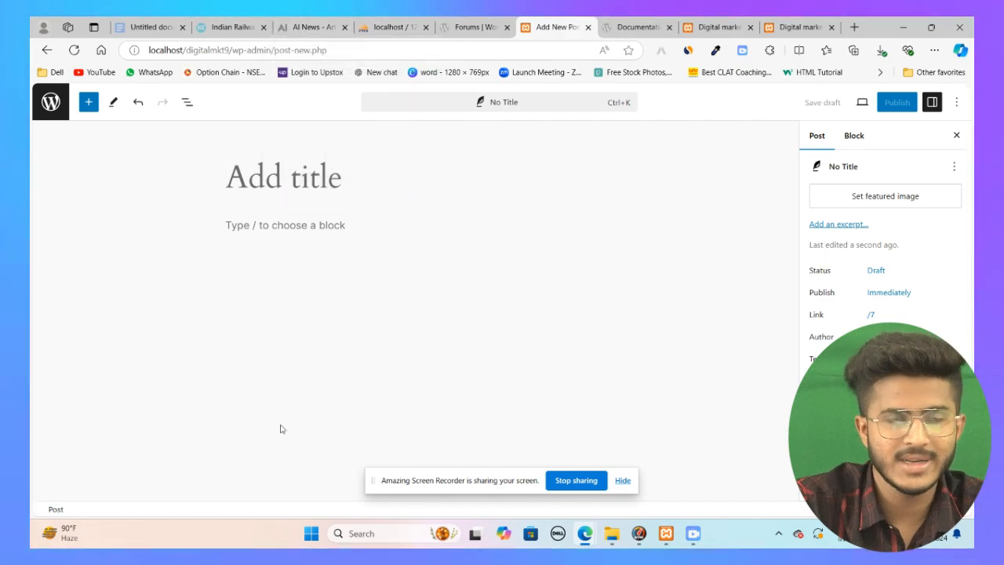
Step: Switch to the Google Docs draft and scroll up to its title
left_click(139, 29)
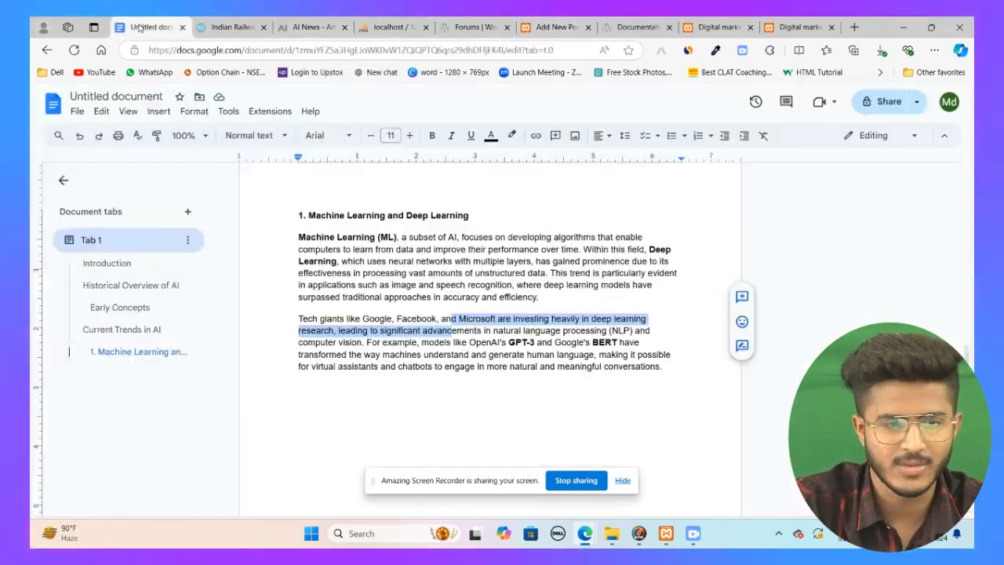
scroll(446, 287, "up", 10)
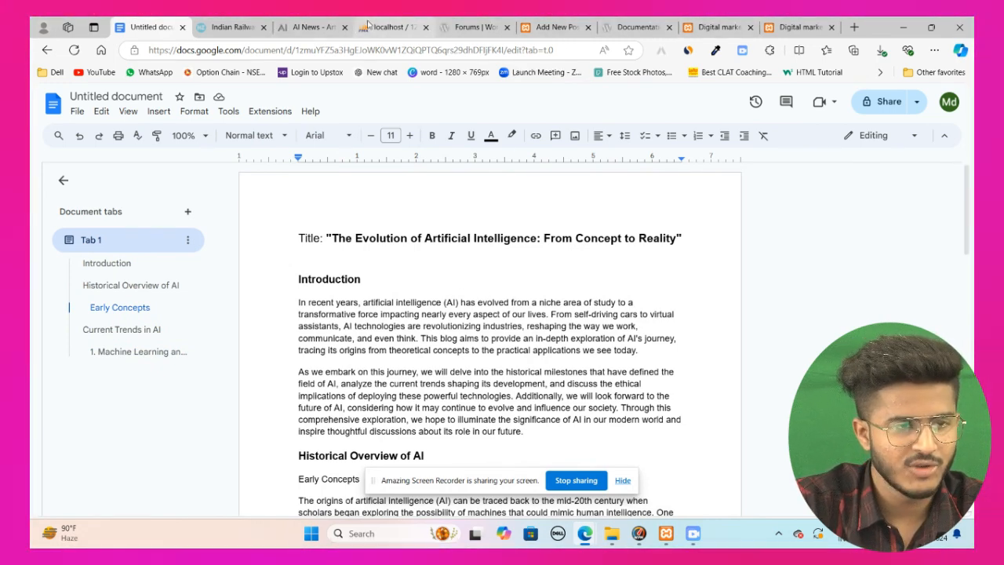
Step: Switch to the Hindustan Times article tab, scroll to its top and select the article's headline
left_click(226, 28)
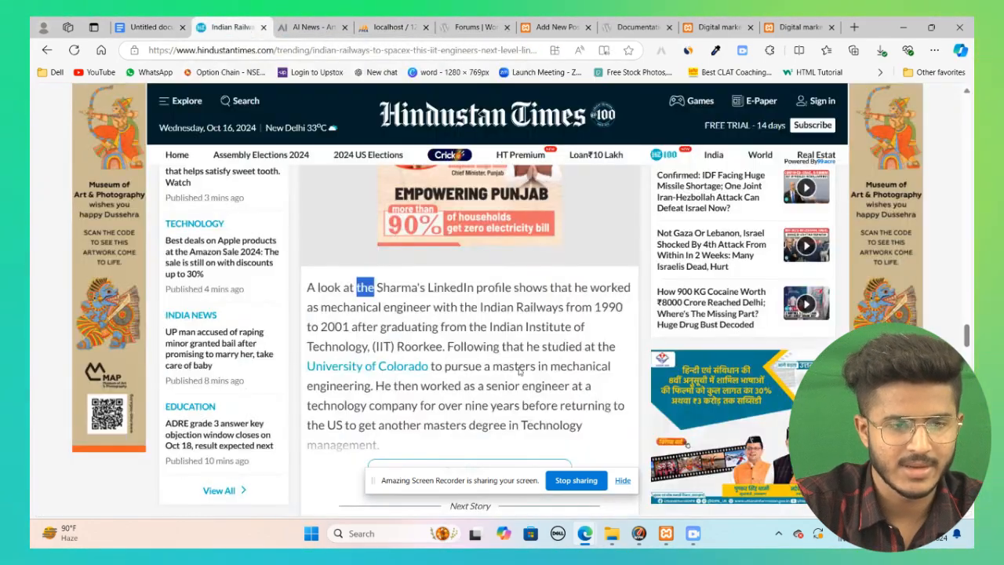
scroll(518, 372, "down", 20)
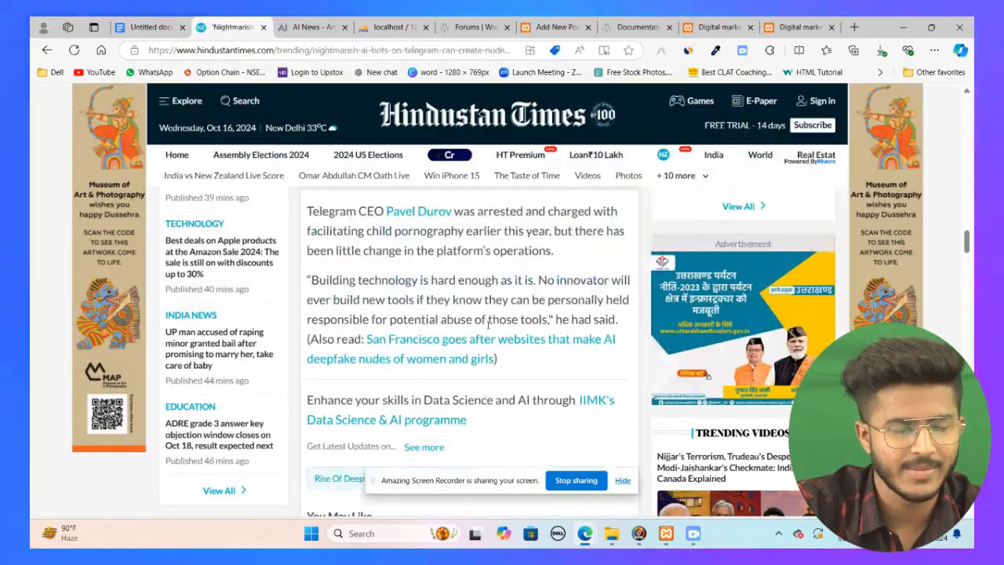
scroll(489, 324, "down", 5)
scroll(472, 367, "up", 8)
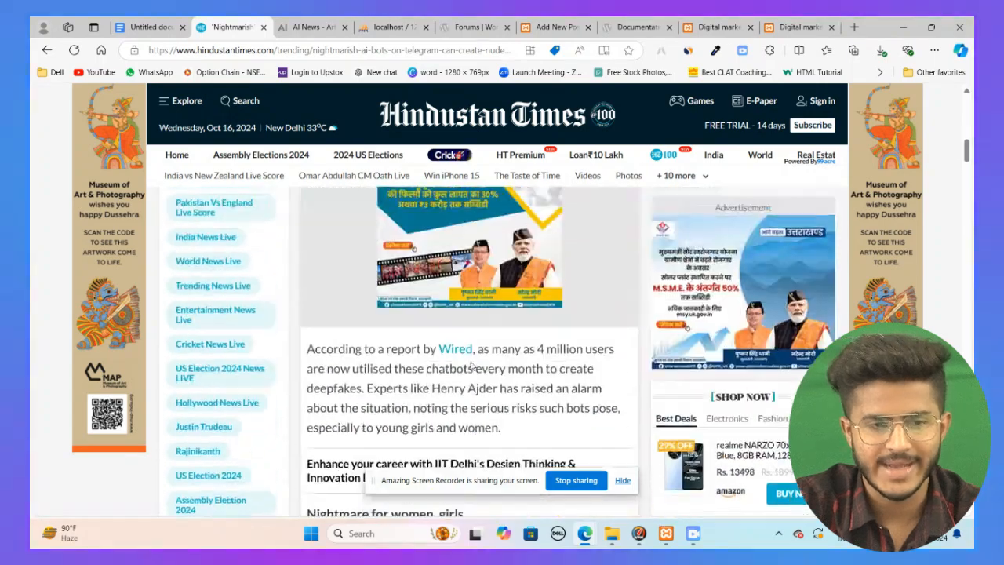
scroll(472, 367, "up", 10)
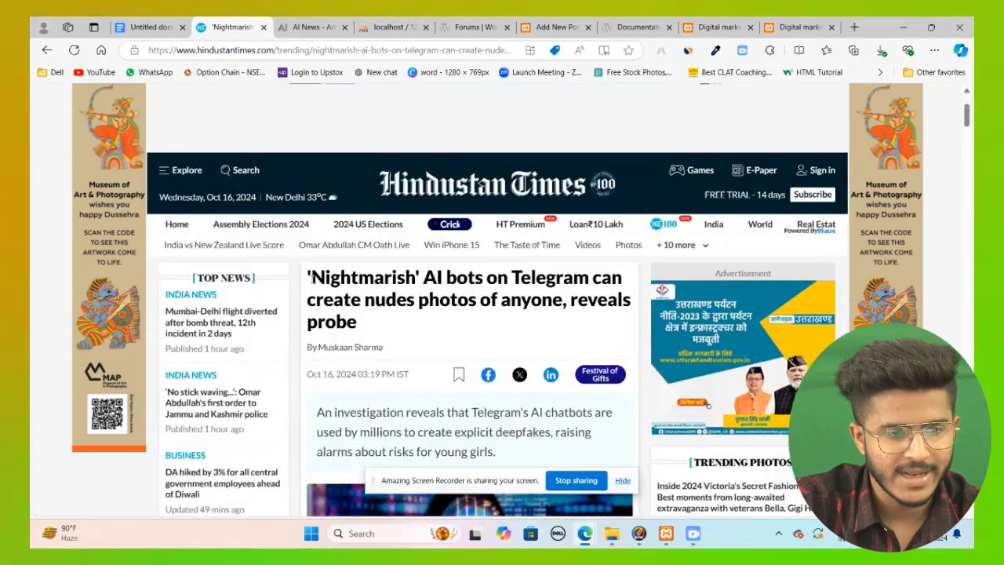
left_click_drag(311, 280, 351, 309)
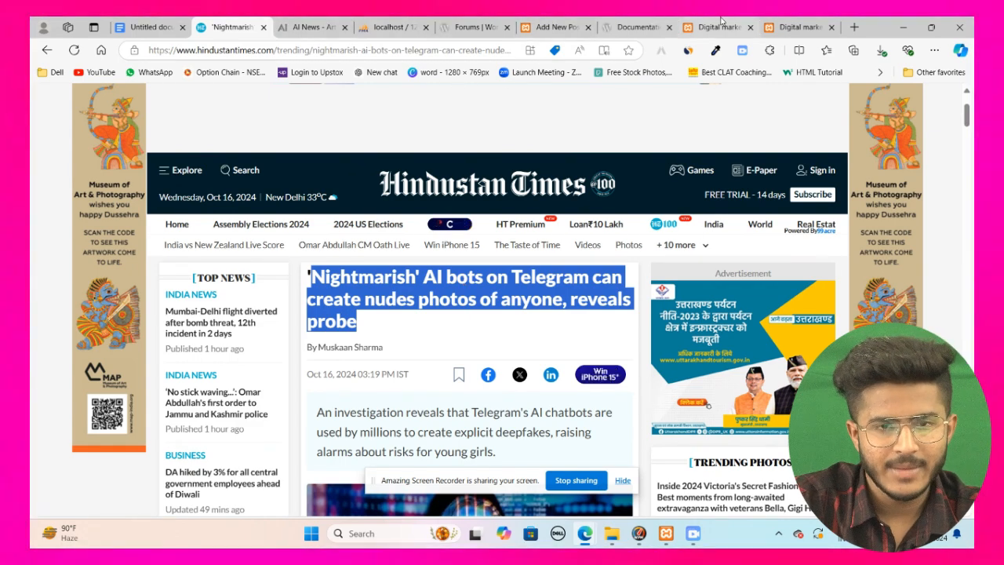
left_click(721, 27)
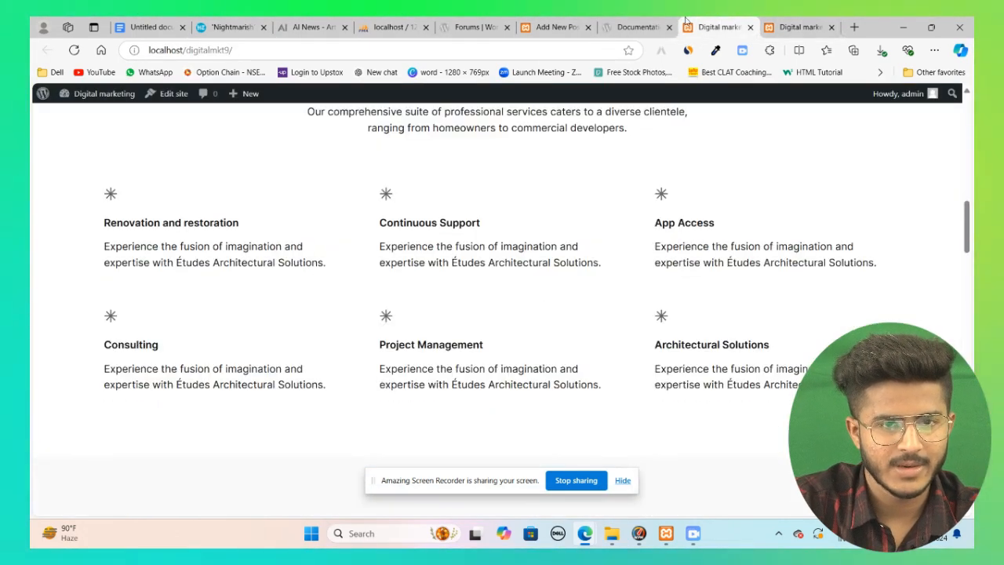
left_click(659, 25)
left_click(710, 26)
left_click(559, 27)
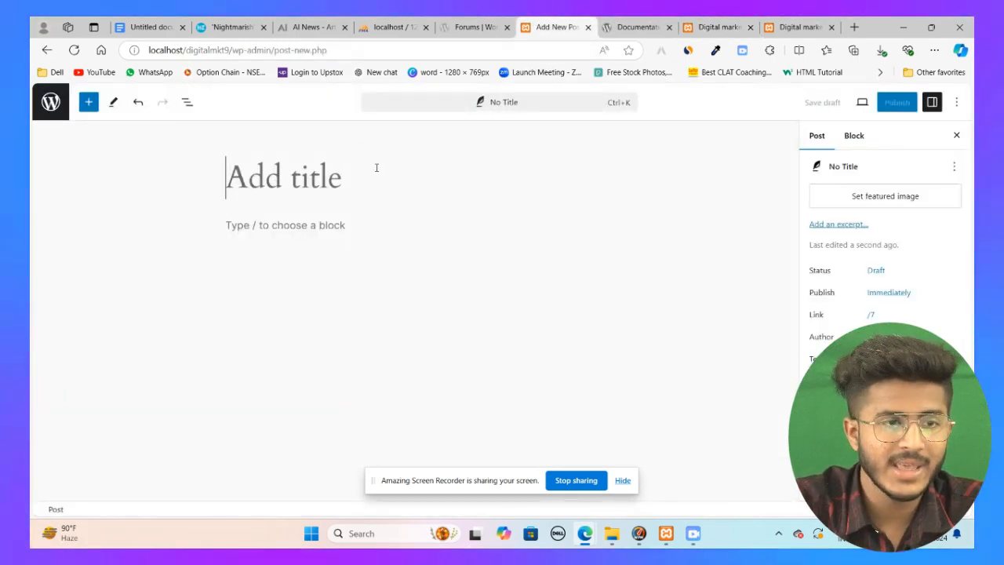
left_click(227, 26)
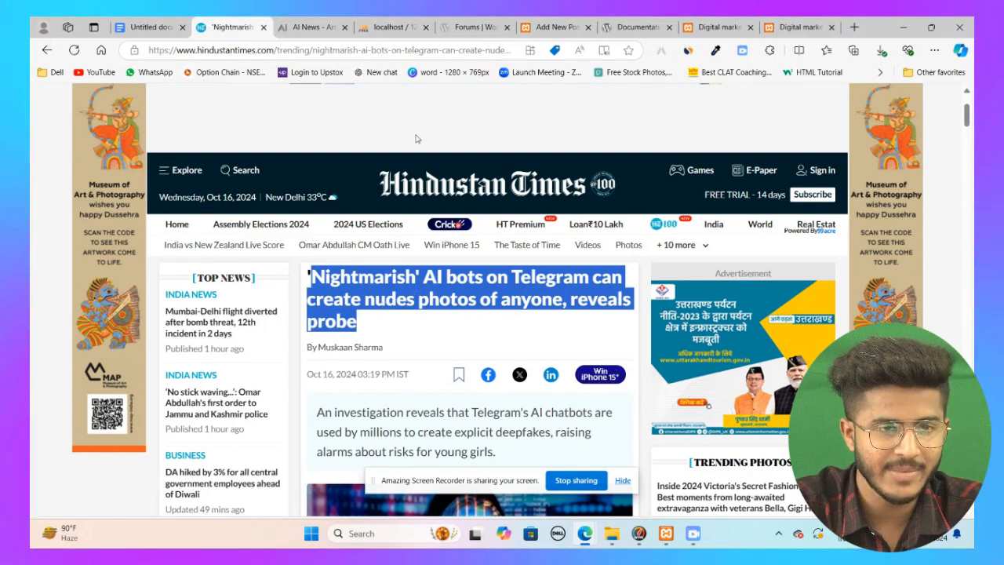
left_click(556, 28)
left_click(223, 26)
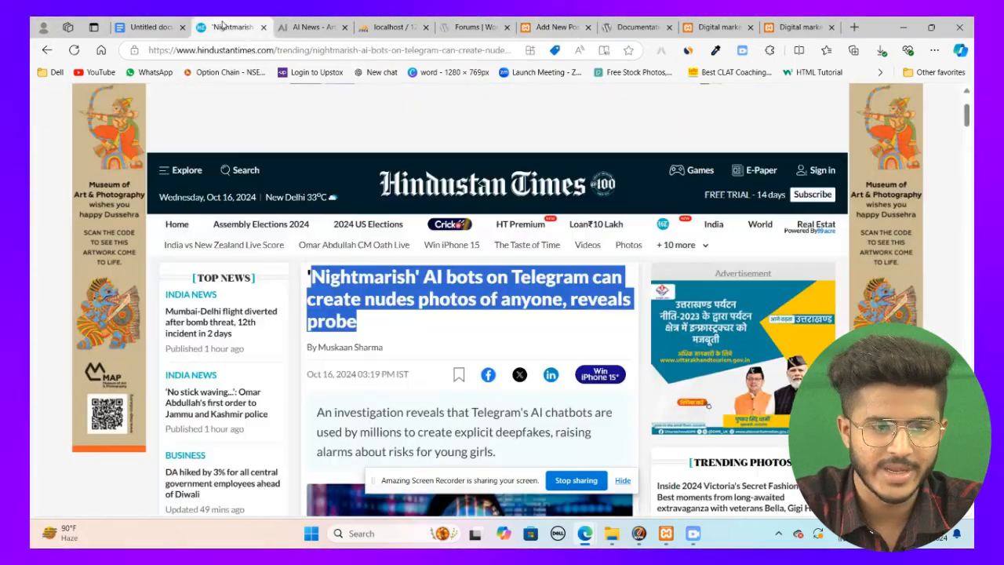
left_click(434, 275)
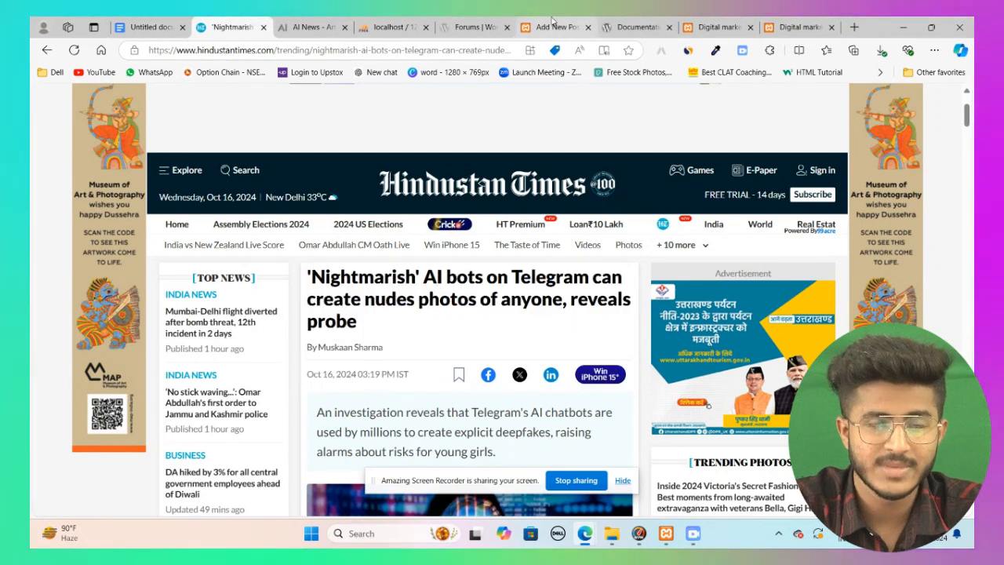
left_click(553, 26)
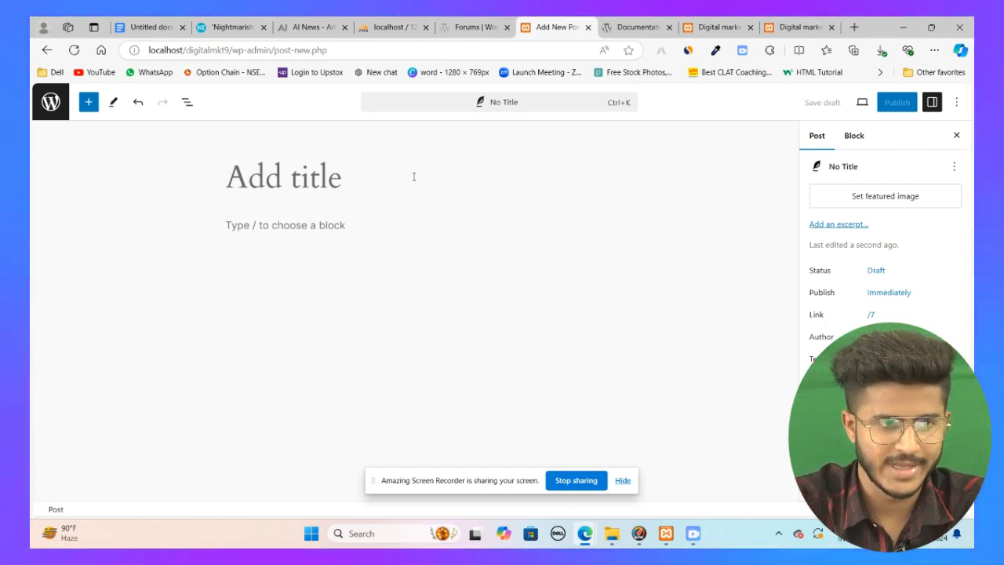
left_click(233, 27)
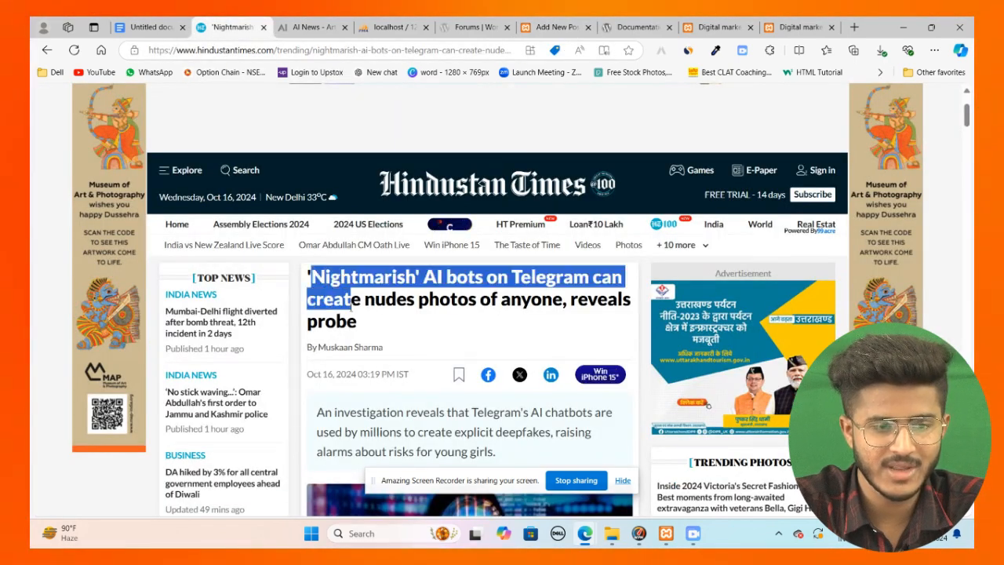
left_click(561, 29)
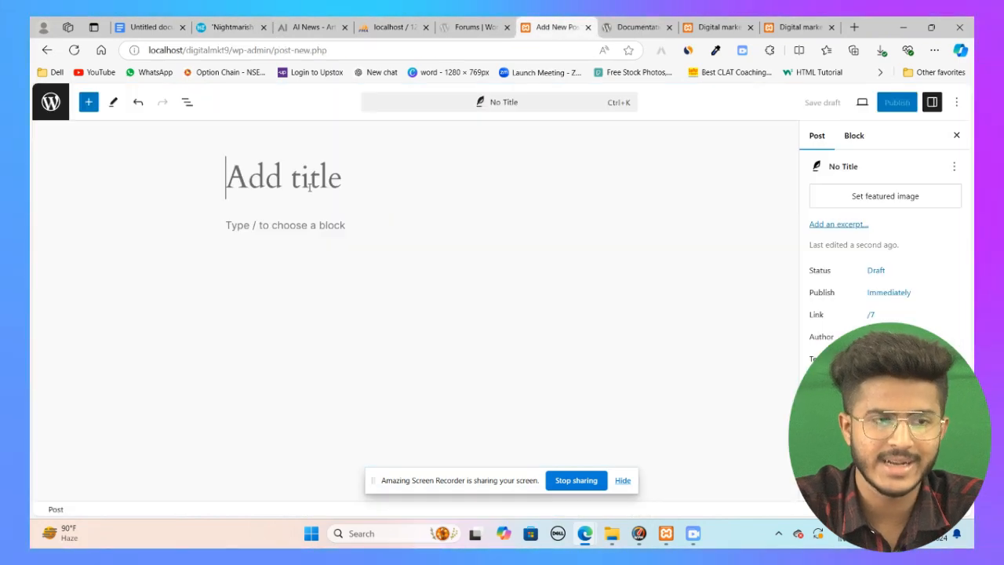
Step: Copy the Google Doc's title and paste it as the post title "The Evolution of Artificial Intelligence: From Concept to Reality"
left_click(149, 28)
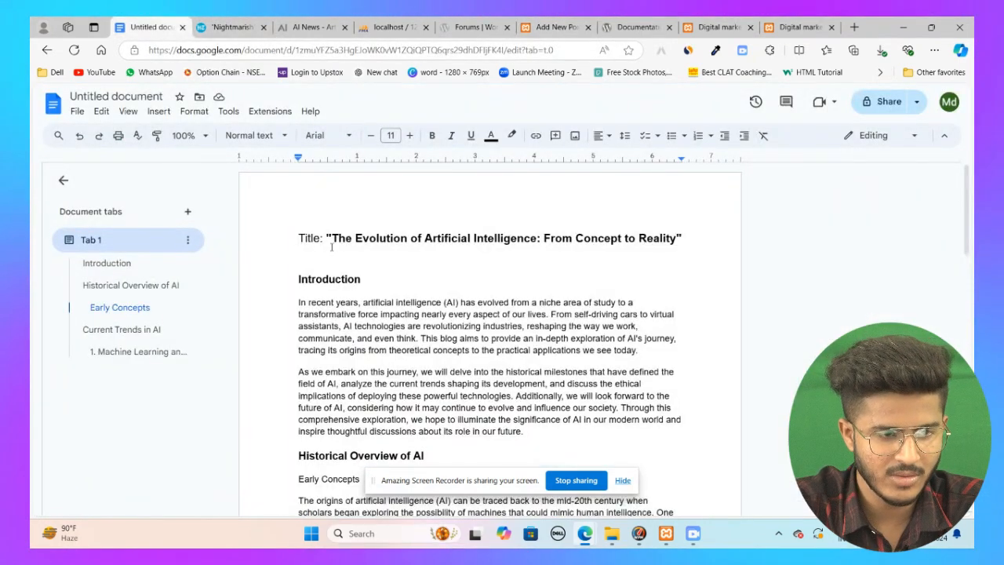
left_click_drag(355, 239, 674, 237)
key("ctrl+c")
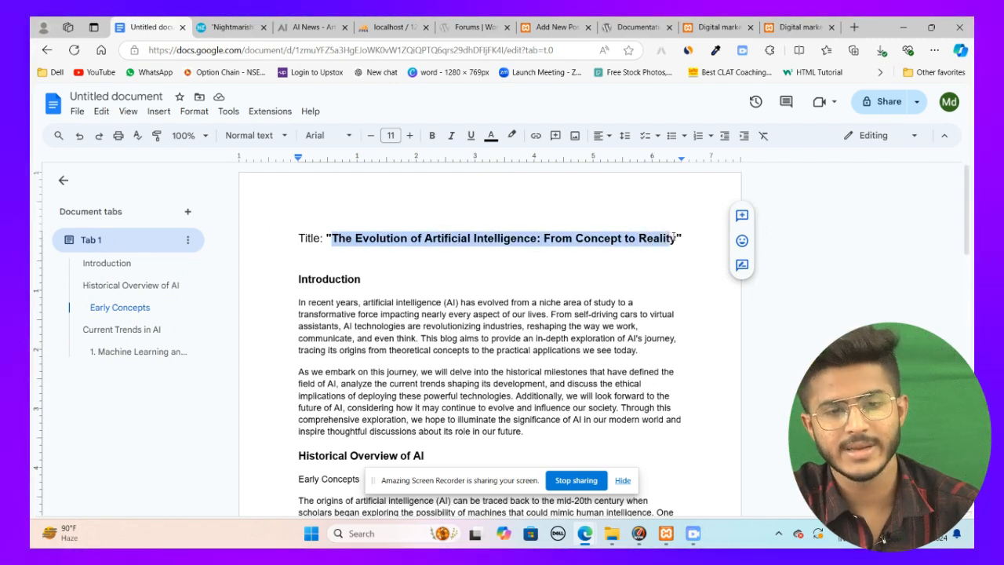
left_click(550, 27)
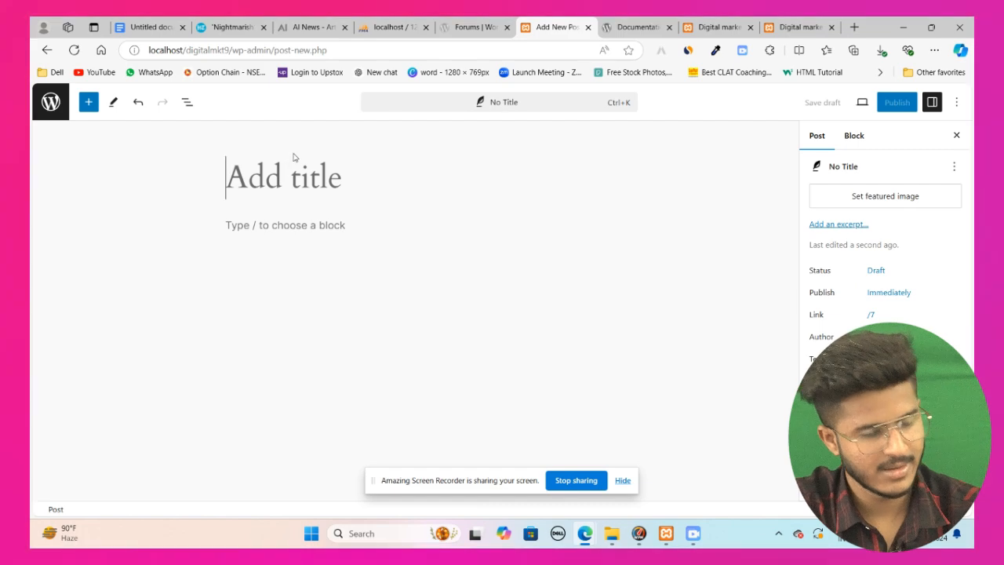
left_click(302, 169)
key("ctrl+v")
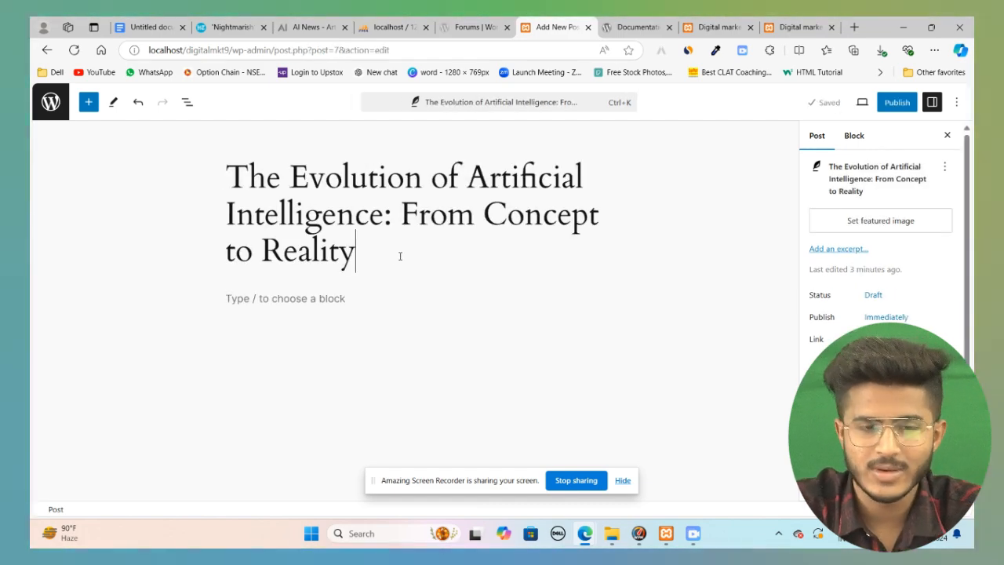
left_click(341, 304)
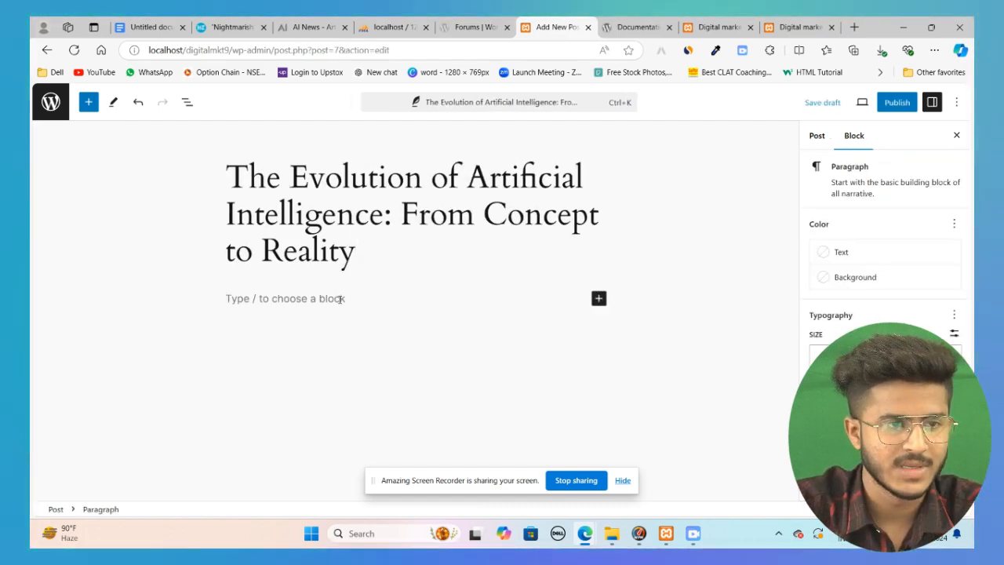
Step: Read through the opening paragraphs of the Hindustan Times article
left_click(234, 28)
scroll(335, 229, "down", 3)
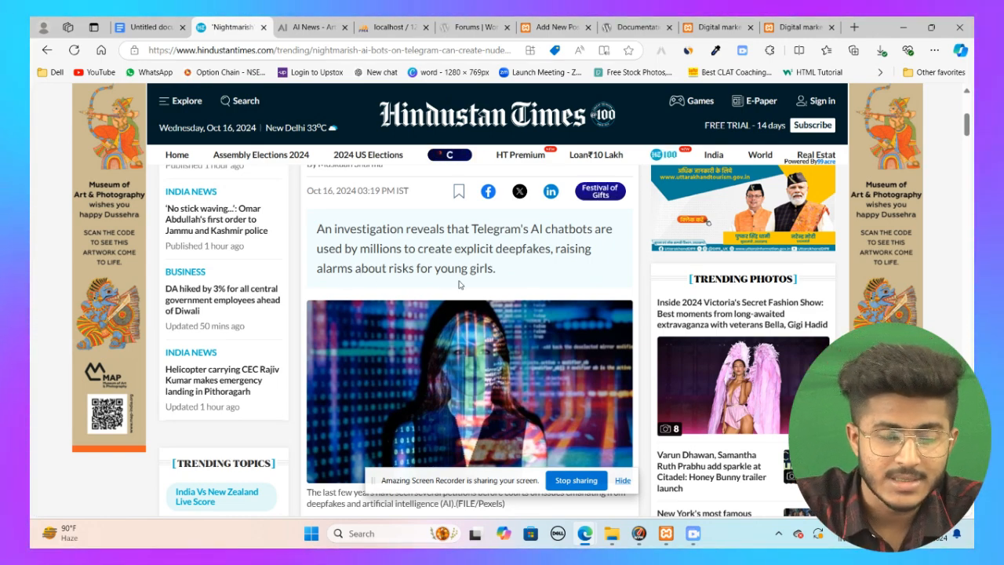
scroll(455, 281, "down", 3)
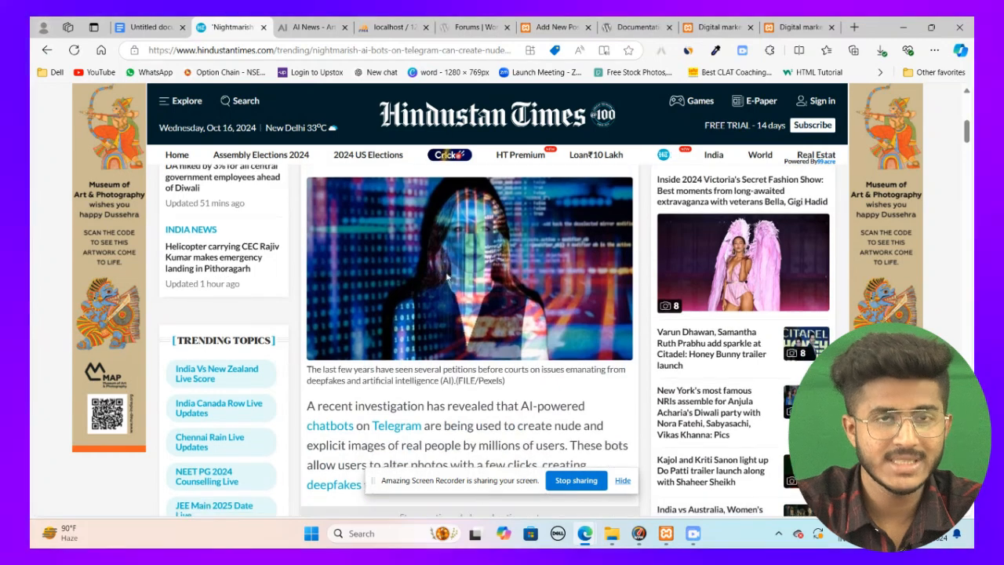
scroll(447, 276, "down", 3)
scroll(460, 284, "up", 5)
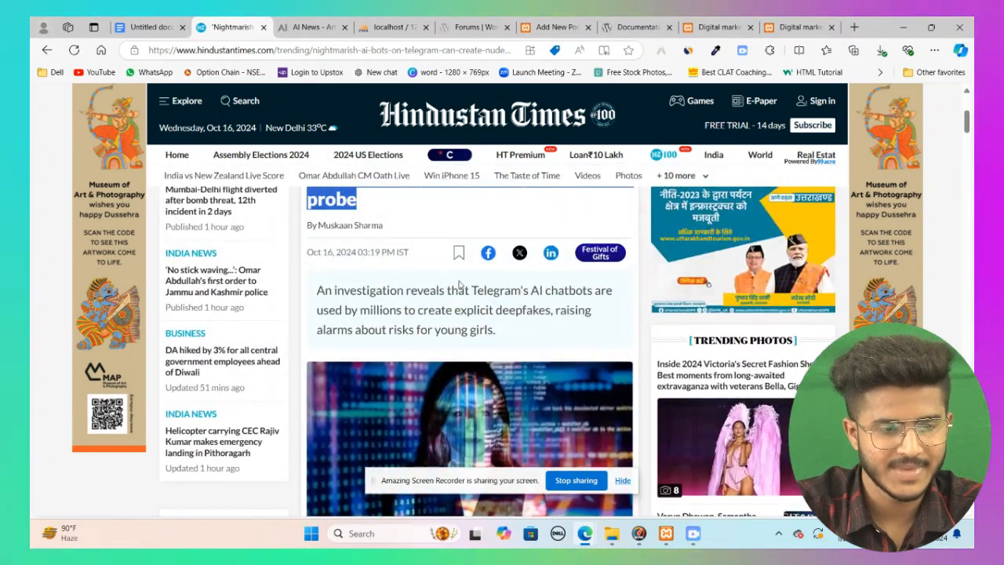
left_click(495, 328)
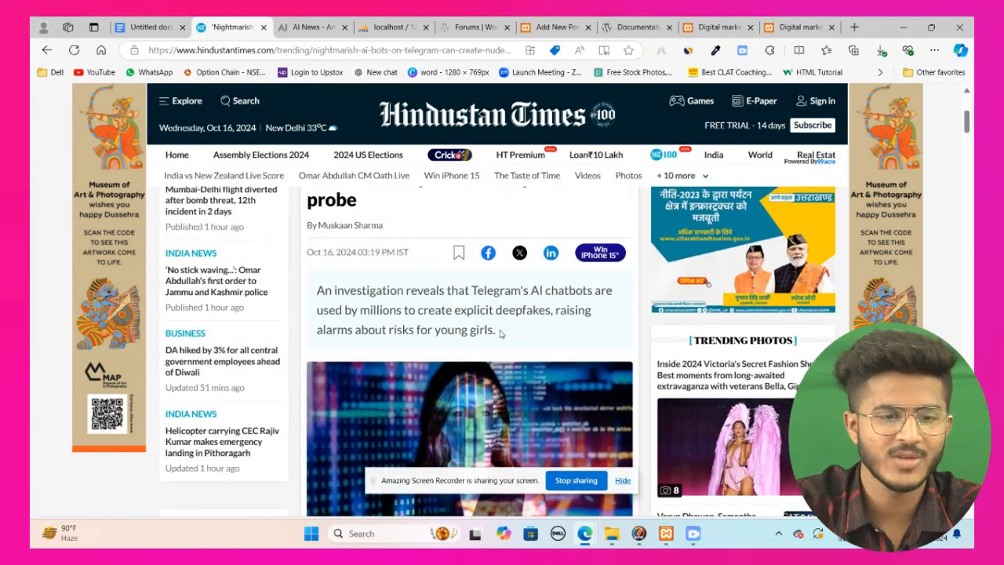
left_click_drag(374, 311, 310, 306)
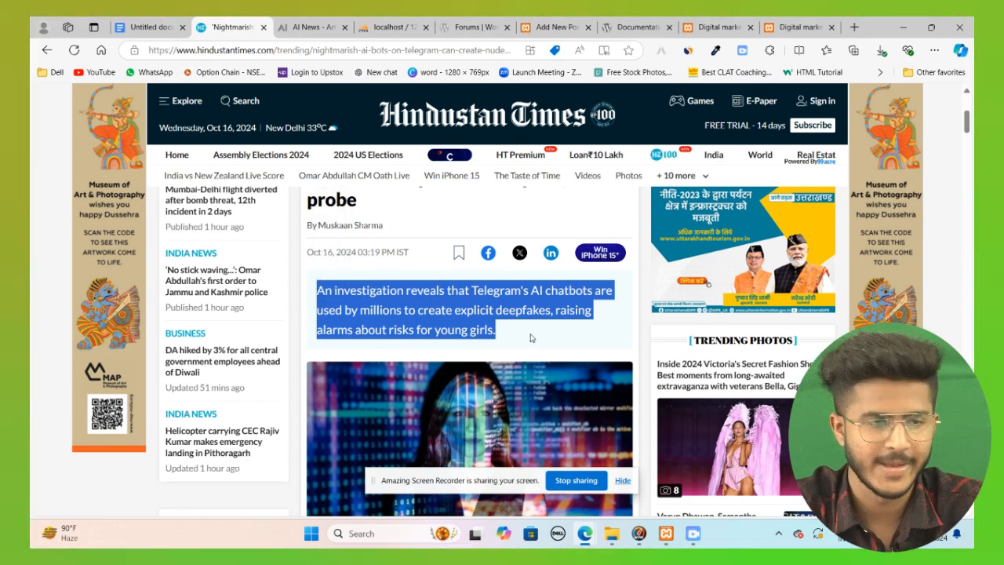
left_click(530, 338)
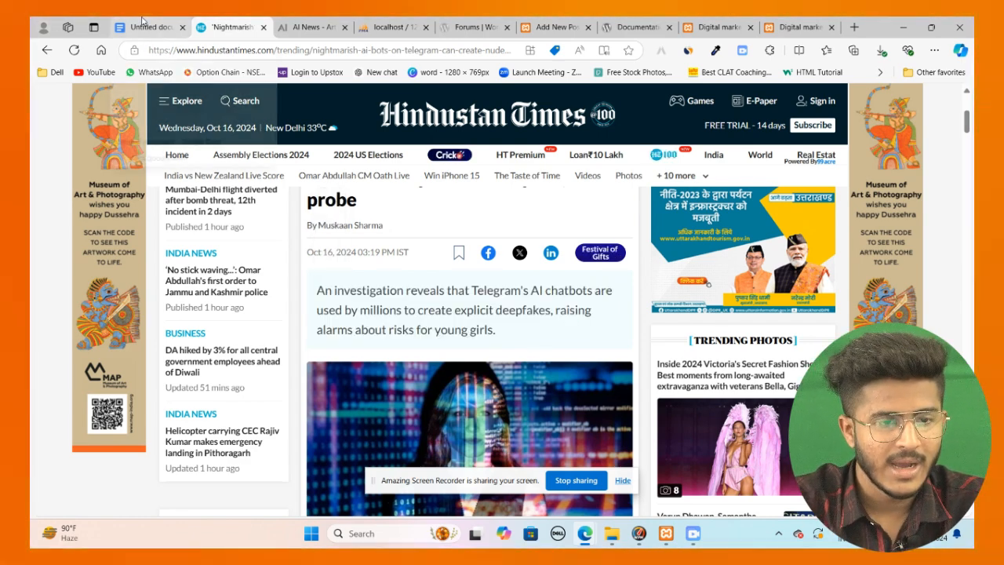
left_click(142, 23)
left_click(250, 22)
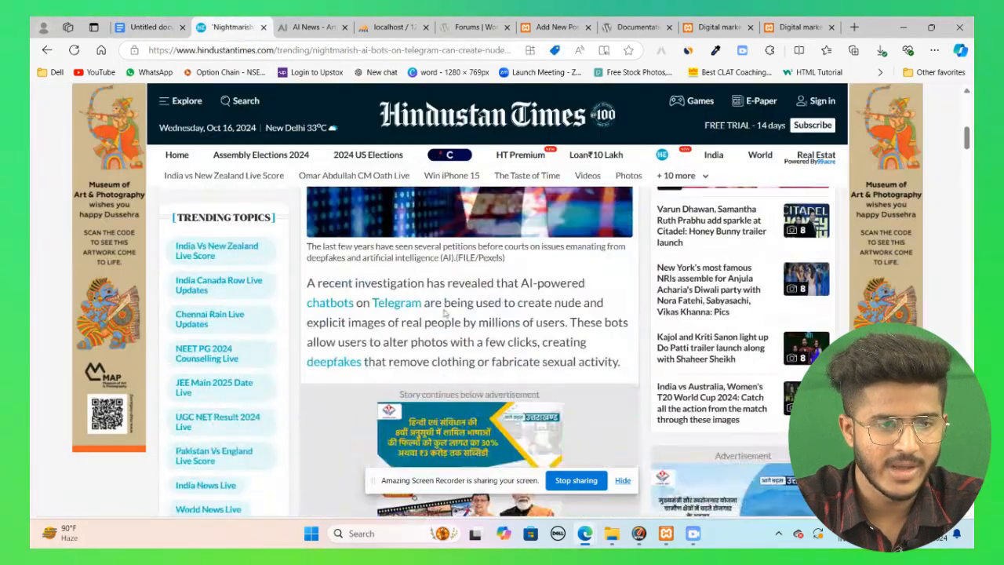
left_click(552, 27)
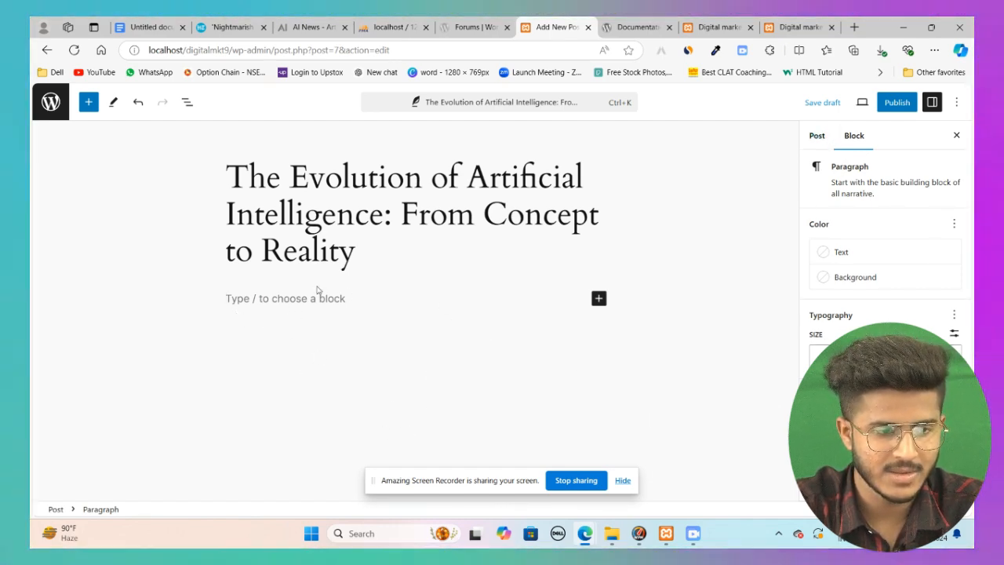
Step: Copy the Google Doc's body from the Introduction through the Machine Learning section and paste it into the post body
key("ctrl+1")
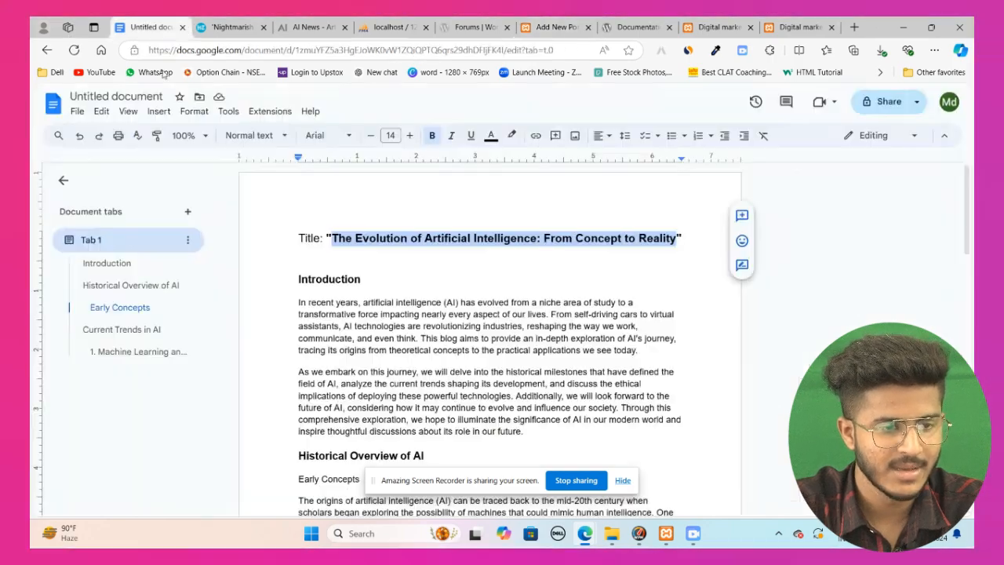
left_click_drag(298, 278, 386, 367)
scroll(376, 366, "down", 10)
scroll(384, 367, "down", 5)
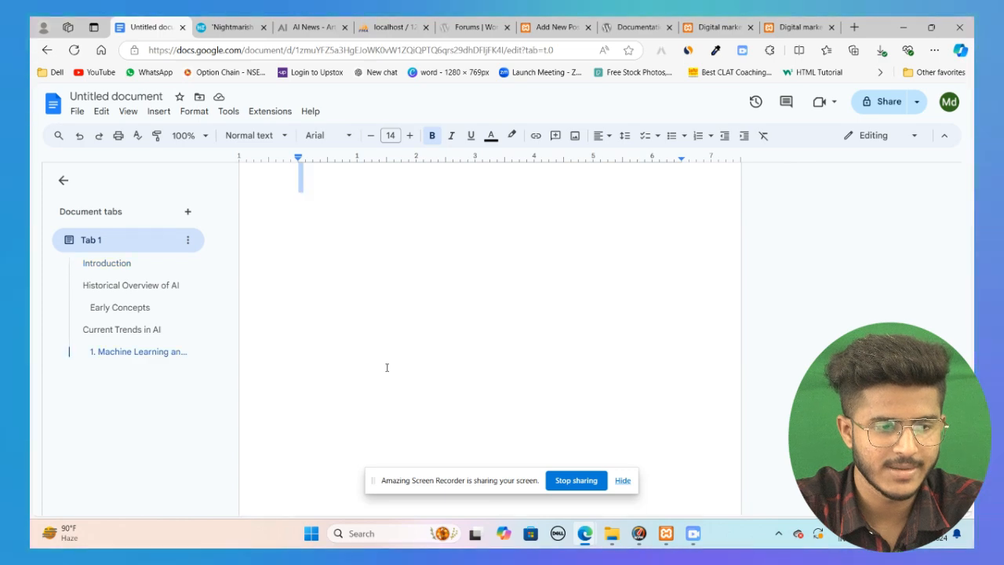
scroll(385, 367, "up", 3)
right_click(385, 368)
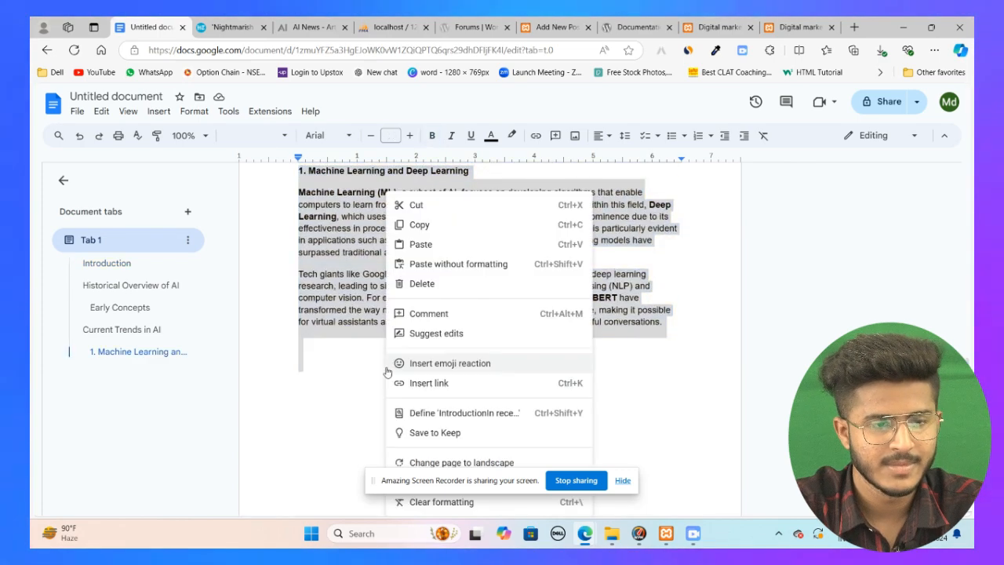
left_click(457, 223)
left_click(556, 27)
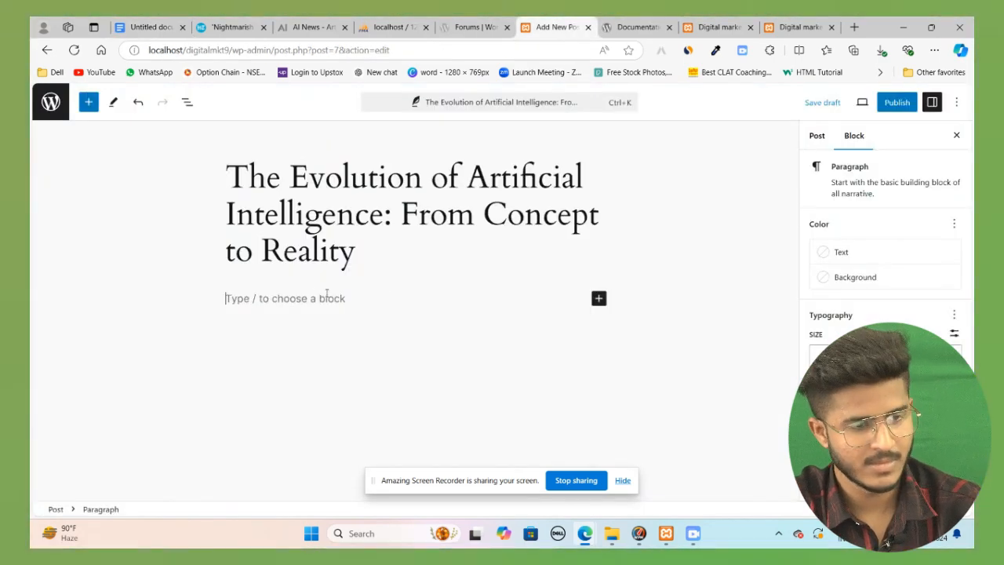
key("ctrl+v")
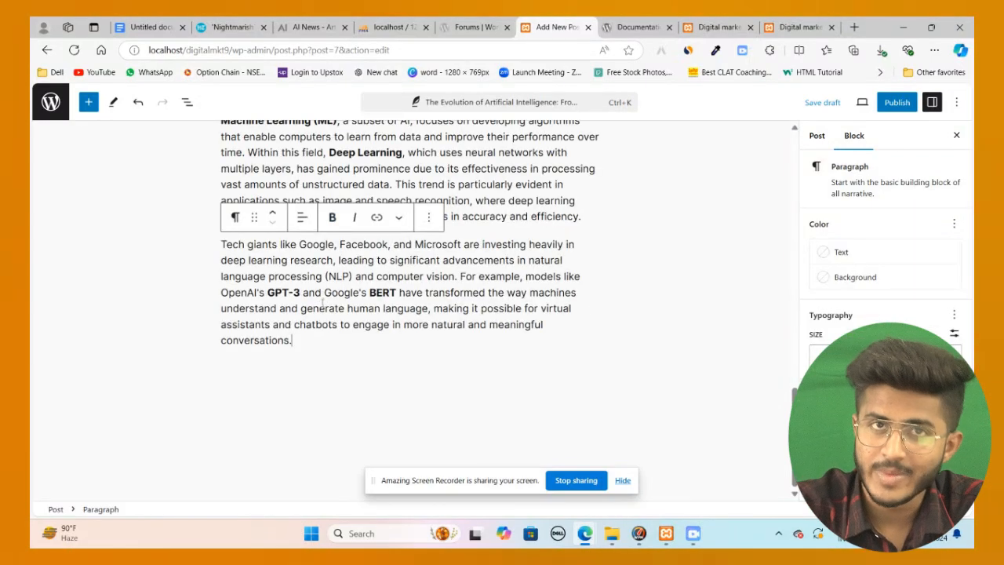
Step: Scroll through the pasted content in the post editor to review it
scroll(408, 308, "up", 5)
scroll(408, 308, "up", 10)
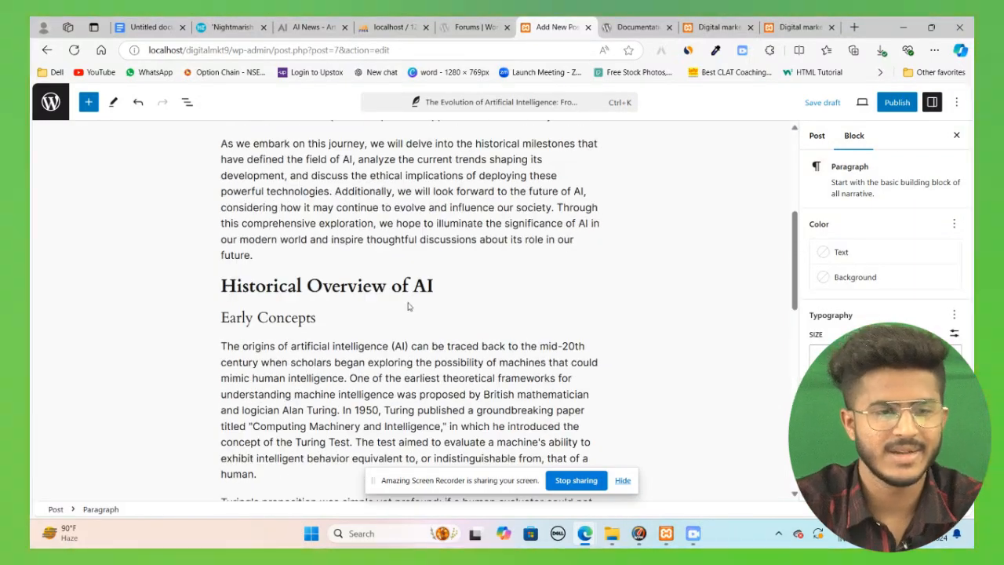
scroll(410, 300, "down", 4)
scroll(414, 305, "up", 4)
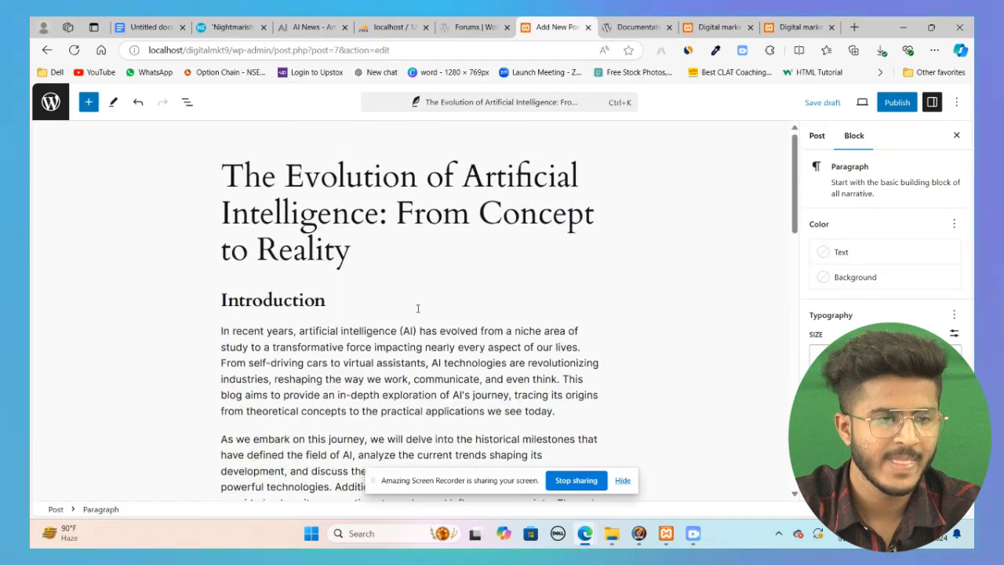
scroll(416, 309, "down", 2)
Step: Scroll through the Hindustan Times article to review its content
left_click(234, 27)
scroll(474, 344, "down", 4)
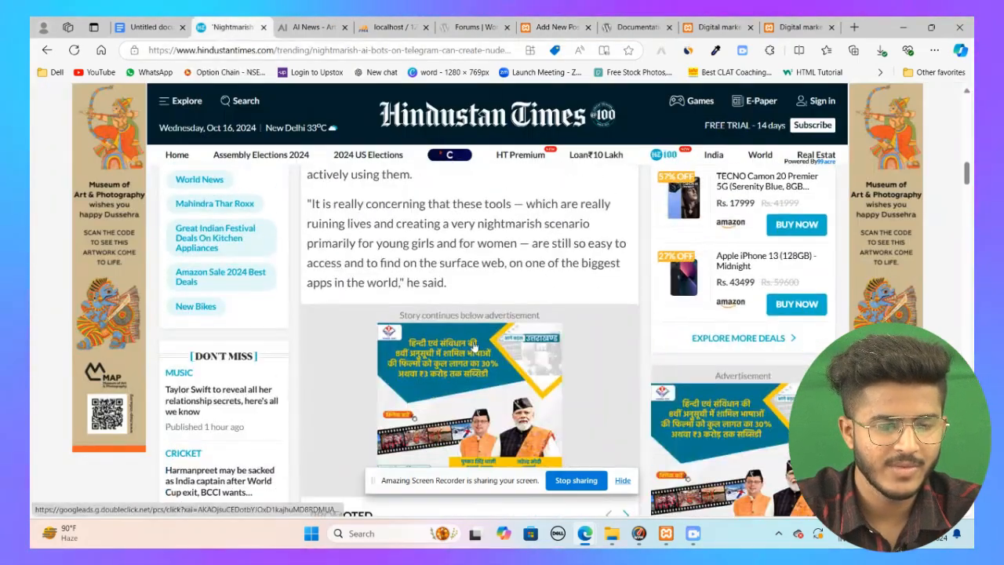
scroll(414, 374, "up", 7)
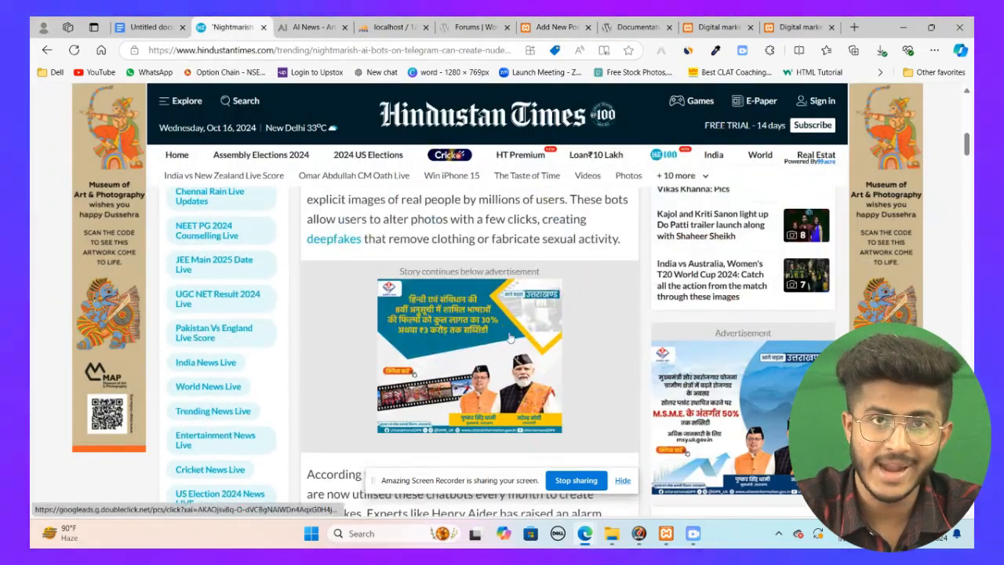
scroll(453, 321, "up", 4)
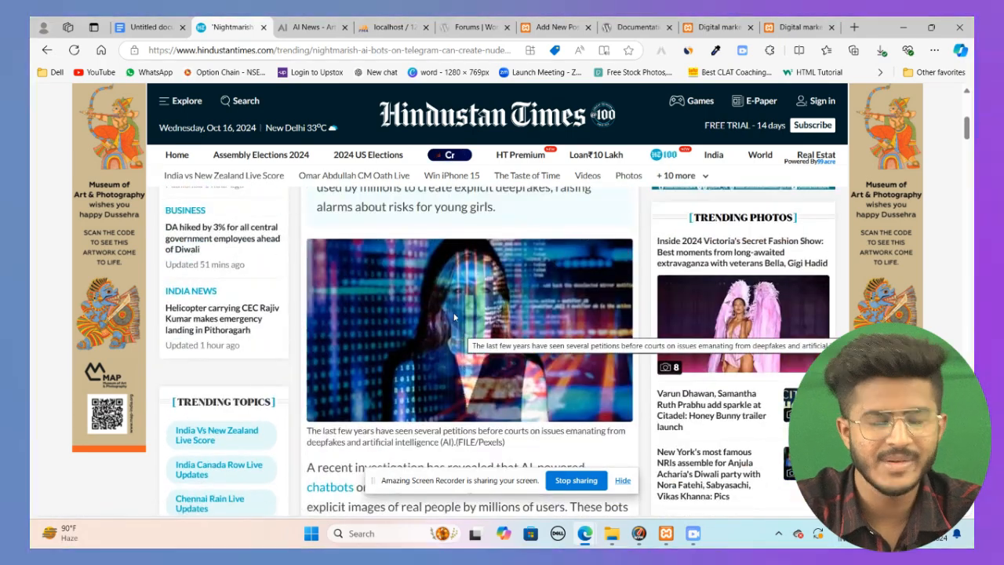
scroll(453, 321, "up", 2)
scroll(448, 306, "down", 3)
scroll(449, 307, "down", 8)
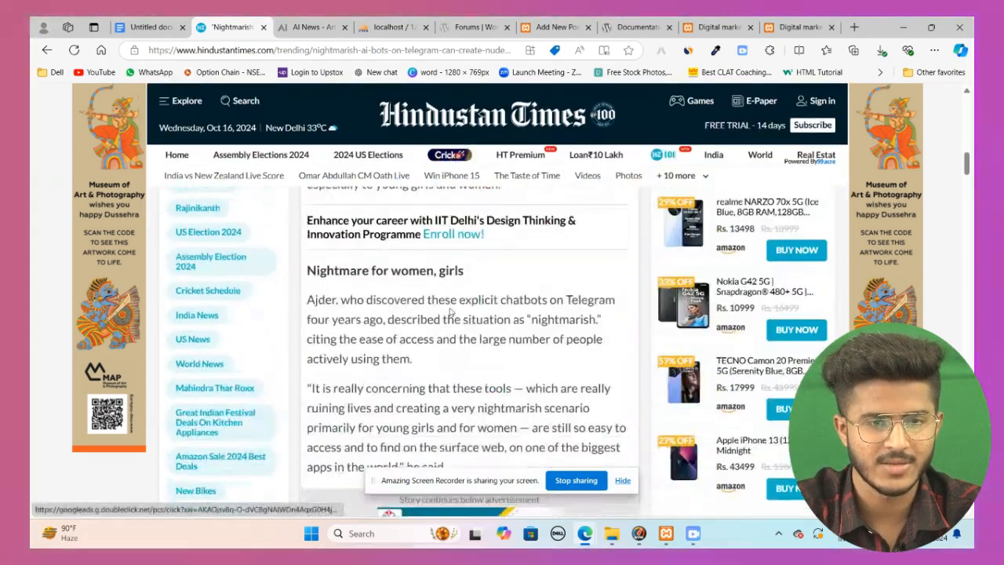
left_click(535, 22)
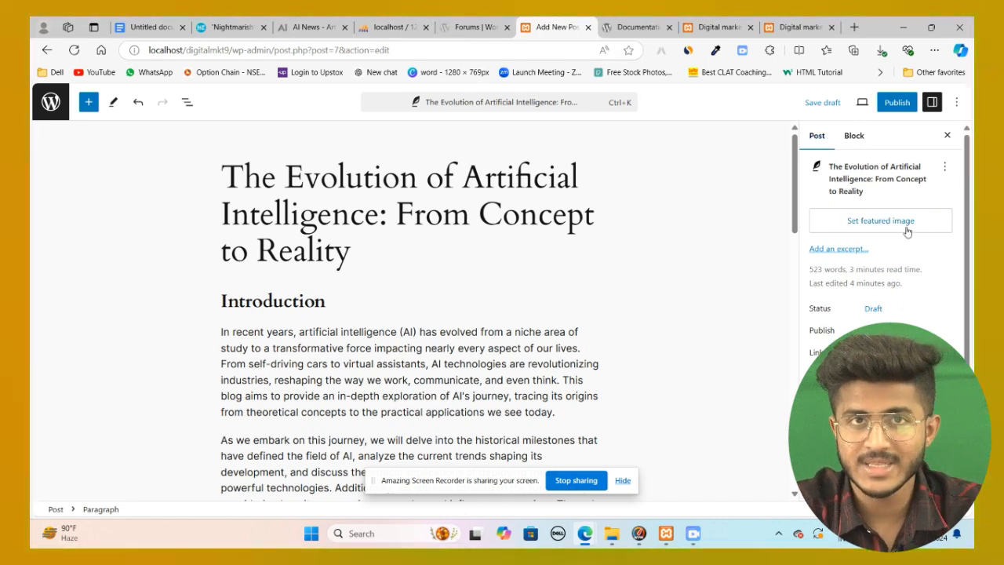
left_click(229, 27)
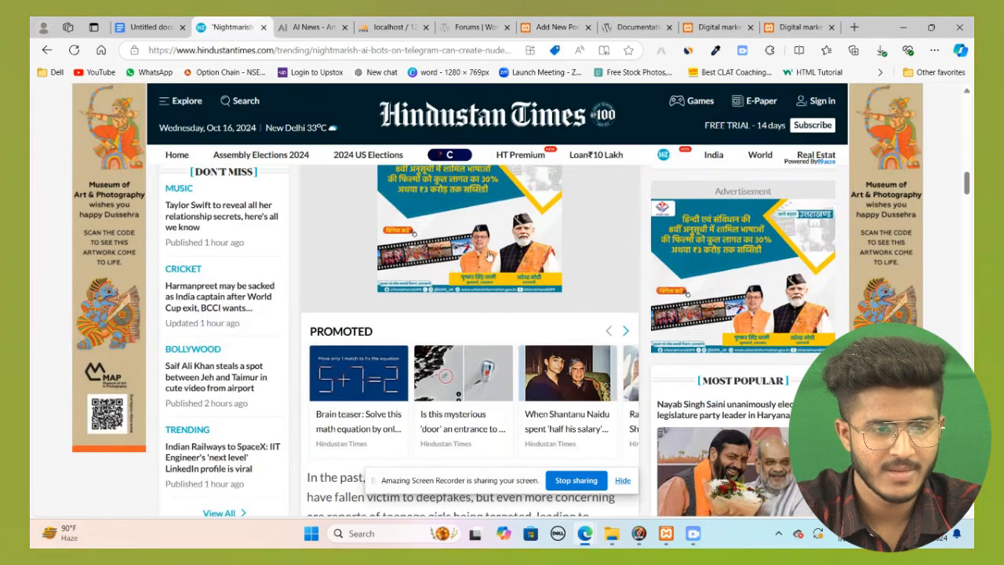
scroll(506, 264, "down", 5)
scroll(489, 274, "up", 3)
scroll(488, 274, "up", 5)
scroll(302, 383, "down", 3)
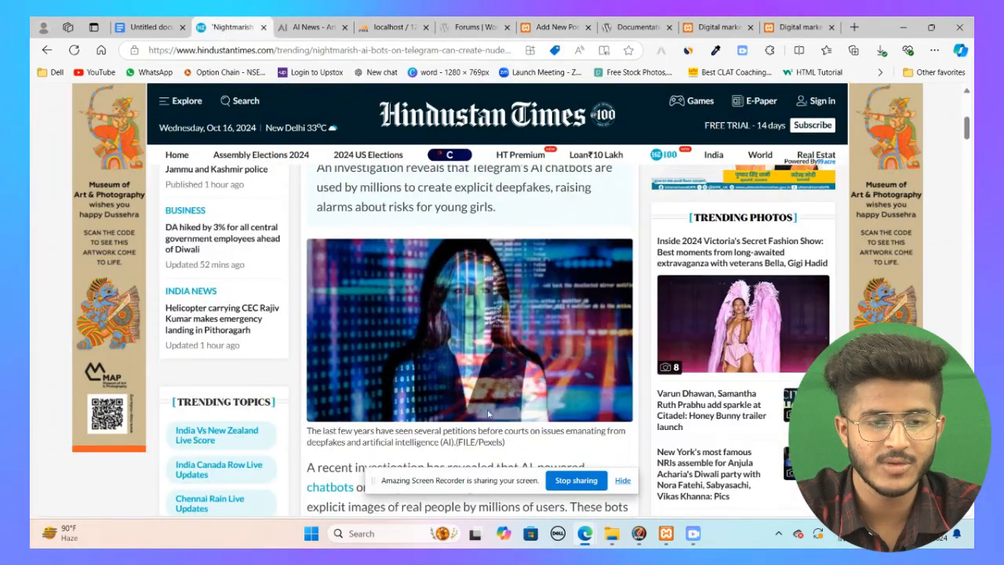
Step: Set the post's featured image by uploading ai.jpg from the Downloads folder
left_click(558, 25)
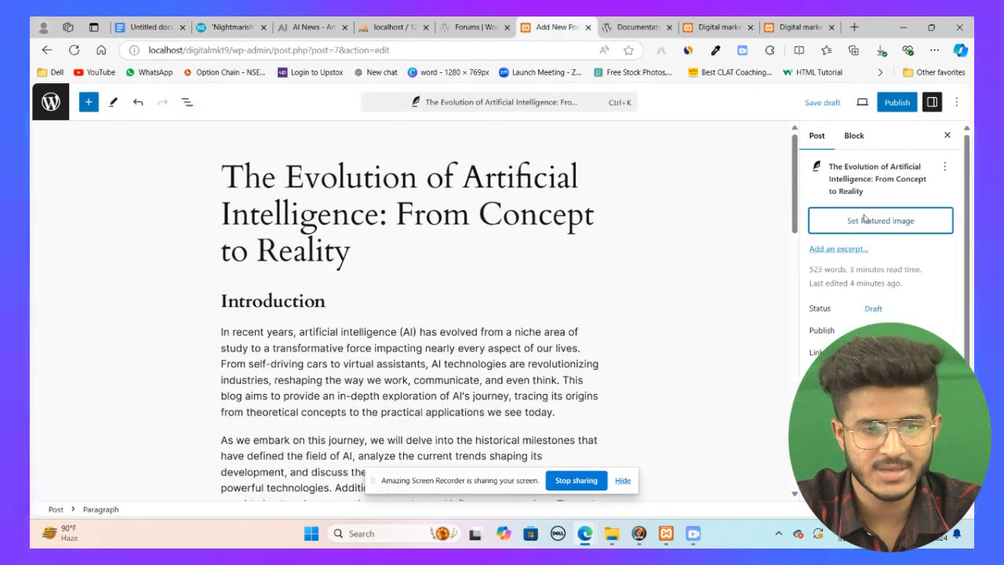
left_click(866, 217)
left_click(496, 314)
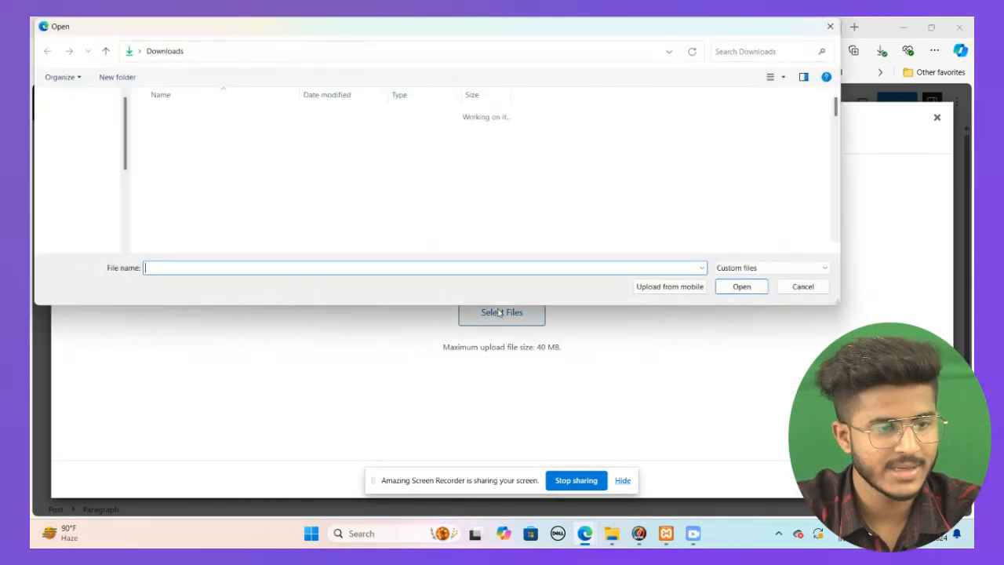
left_click(753, 287)
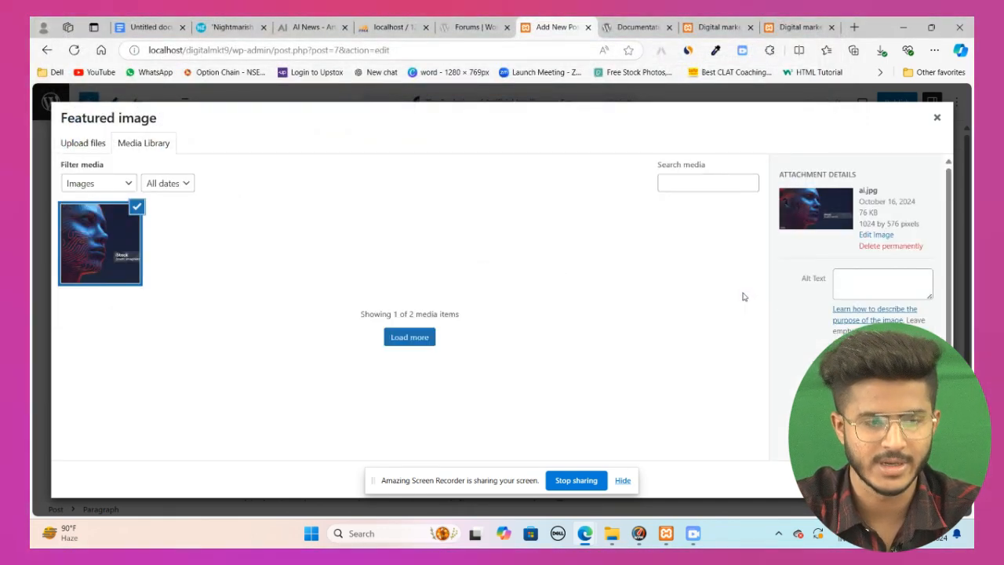
left_click(902, 480)
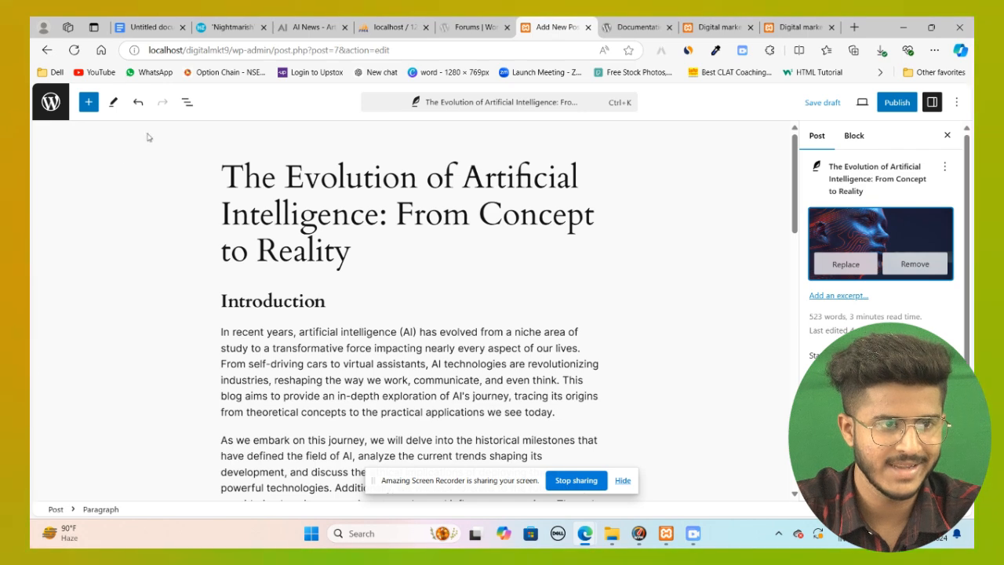
Step: Open the post's status and visibility options to review them
left_click(213, 25)
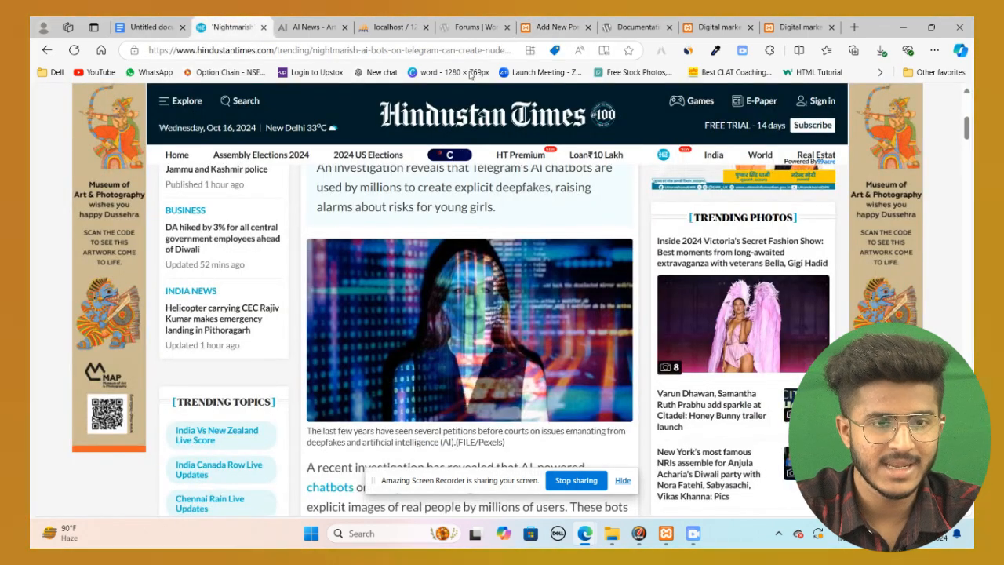
left_click(557, 26)
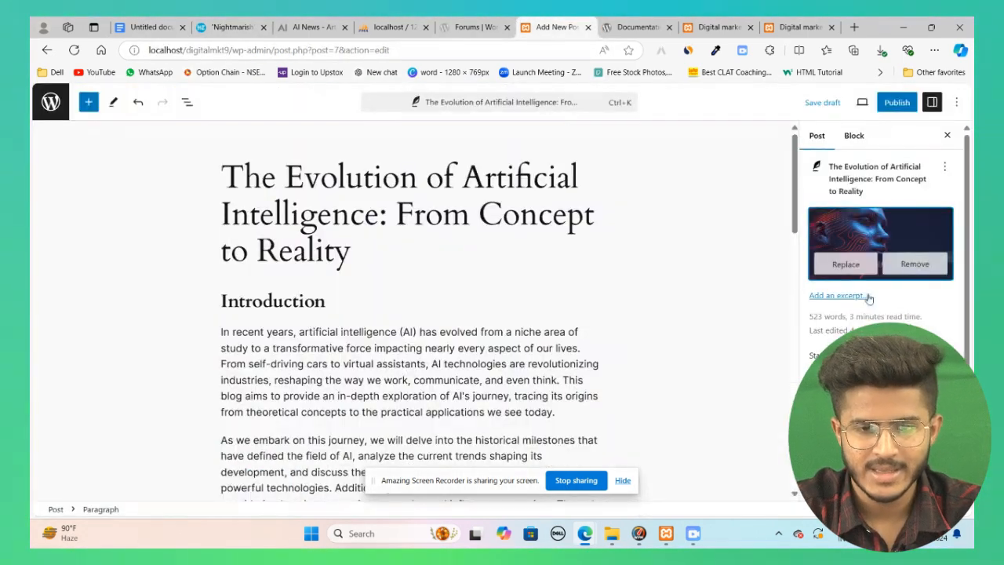
scroll(875, 303, "down", 3)
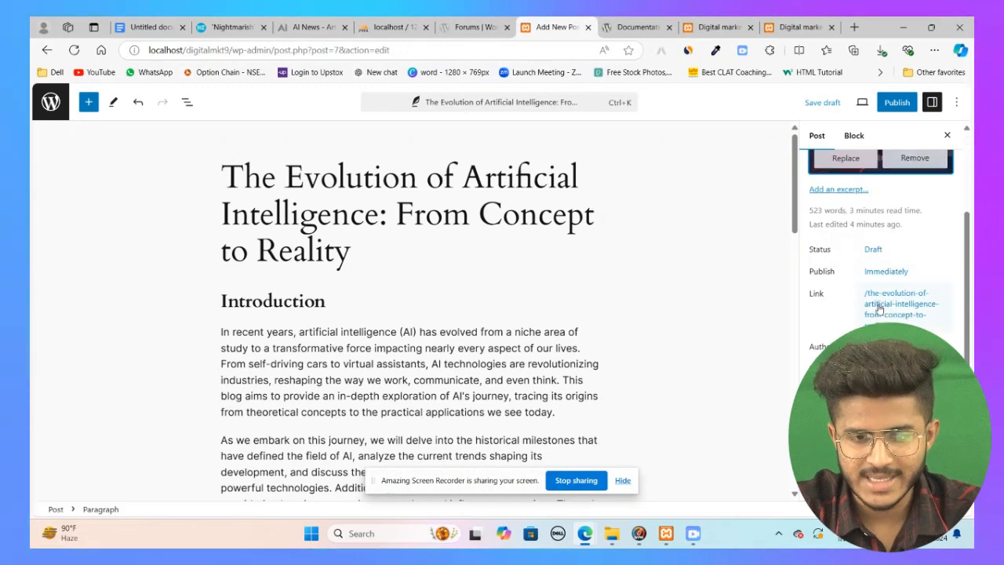
left_click(874, 250)
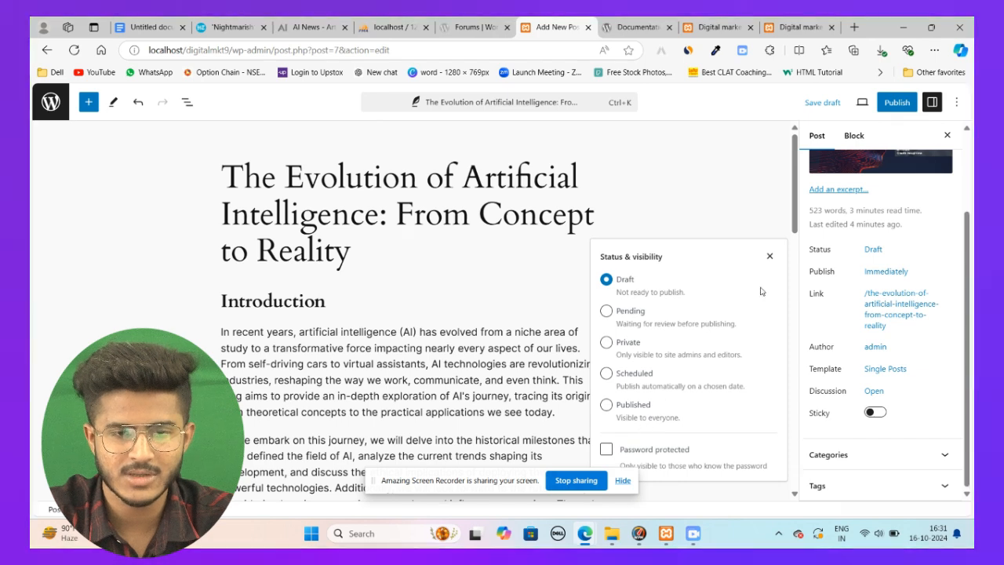
left_click(770, 257)
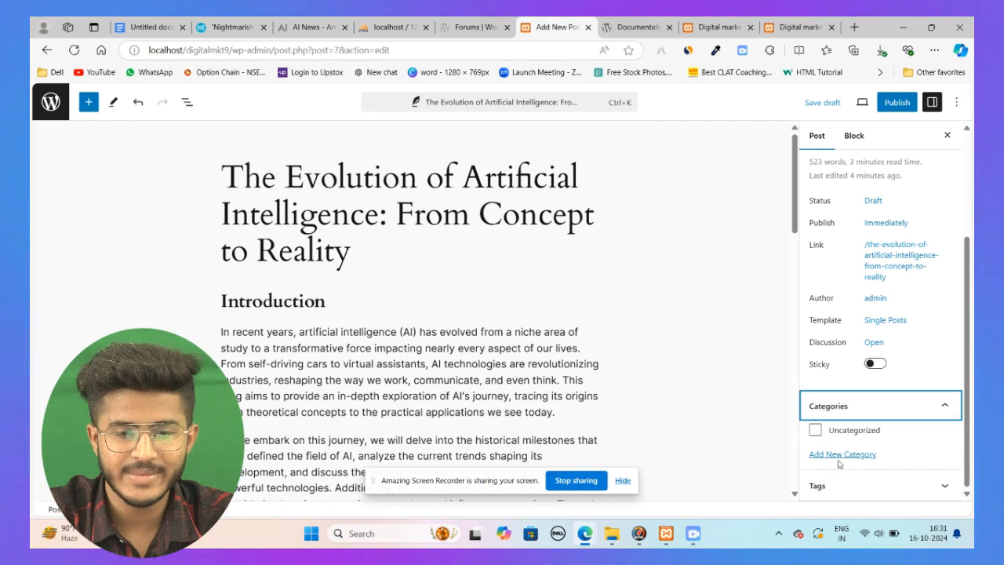
Step: Start adding a new category and enter Ai as its name
left_click(837, 454)
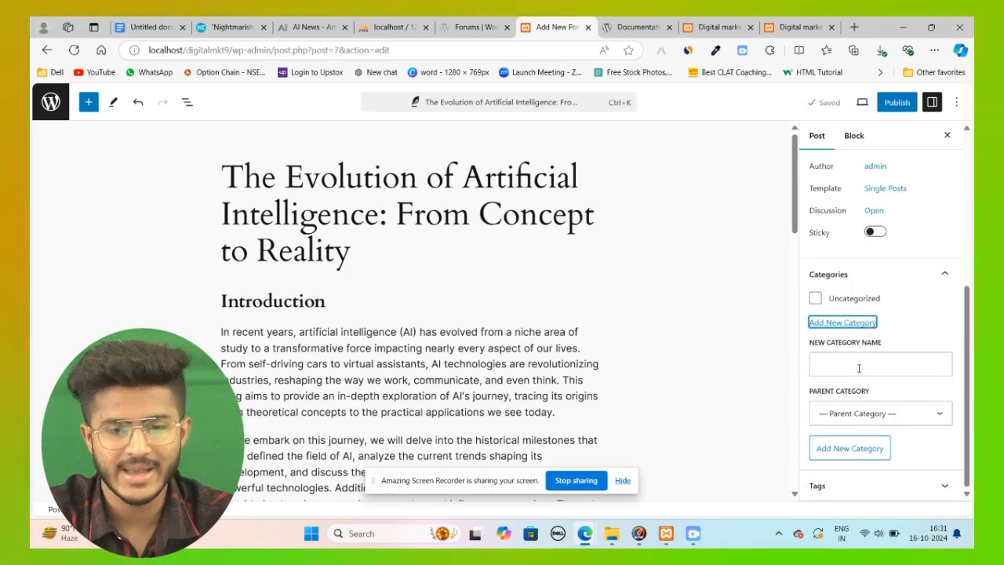
left_click(859, 367)
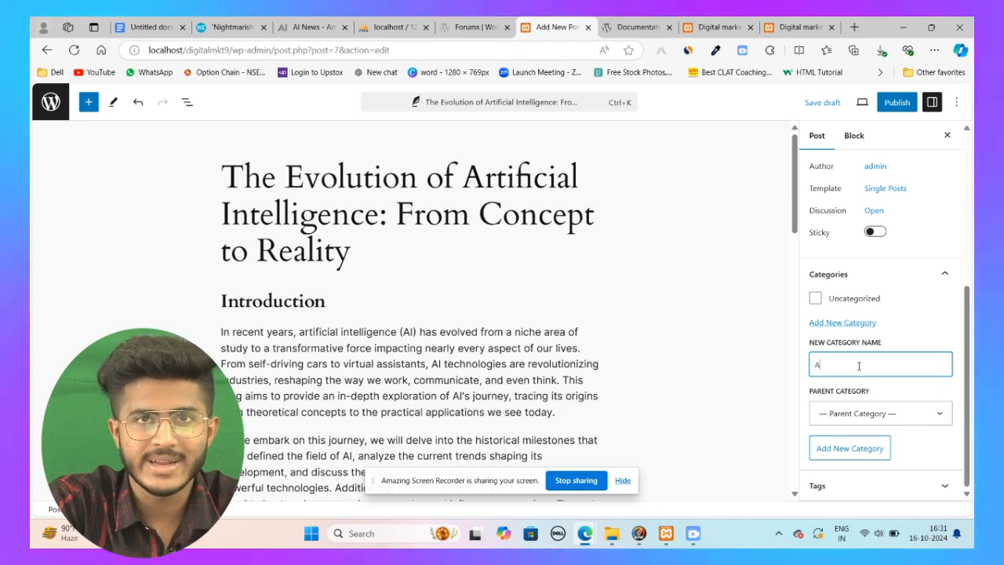
key("BackSpace")
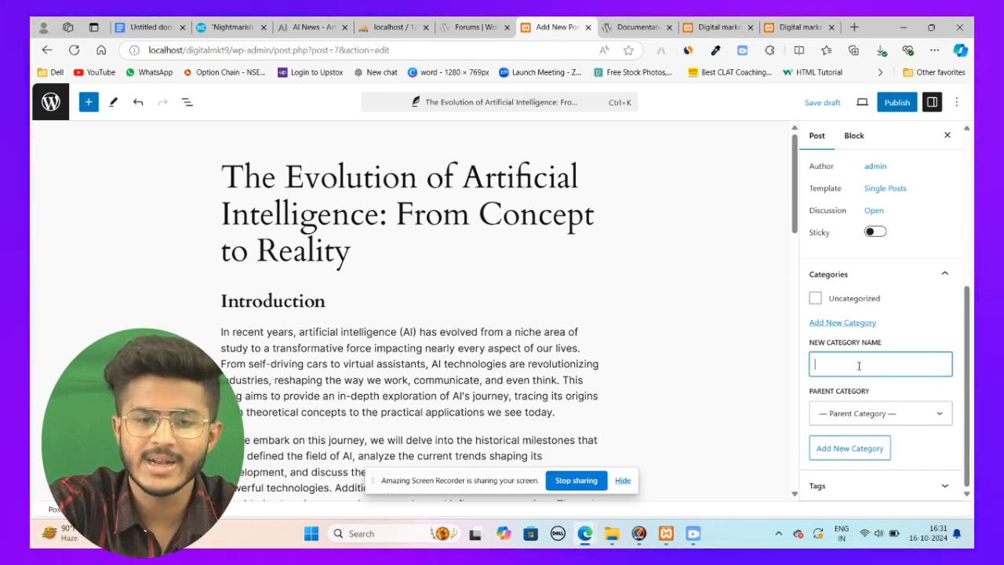
type("Ai")
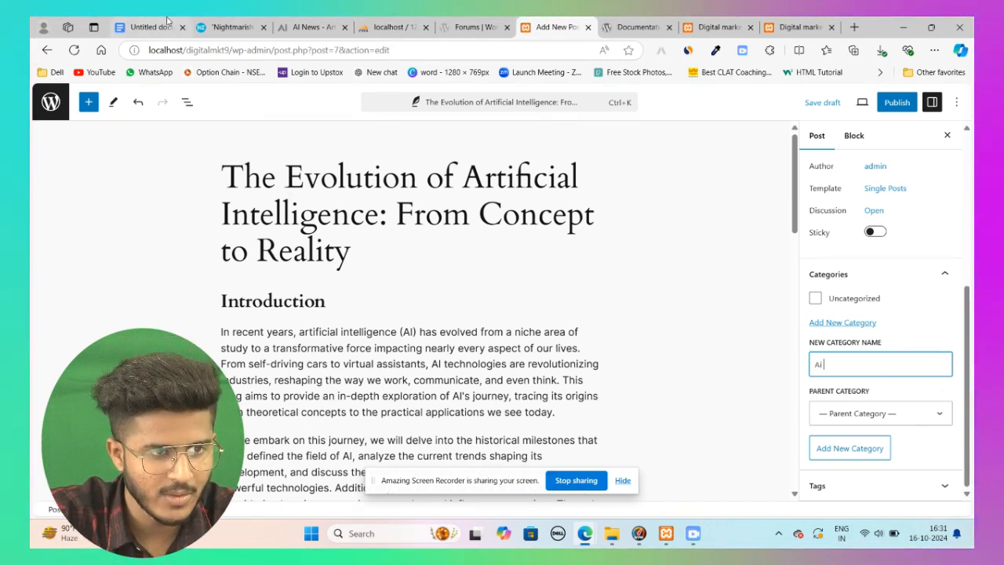
Step: Scroll through the Hindustan Times article and inspect its page address
left_click(229, 27)
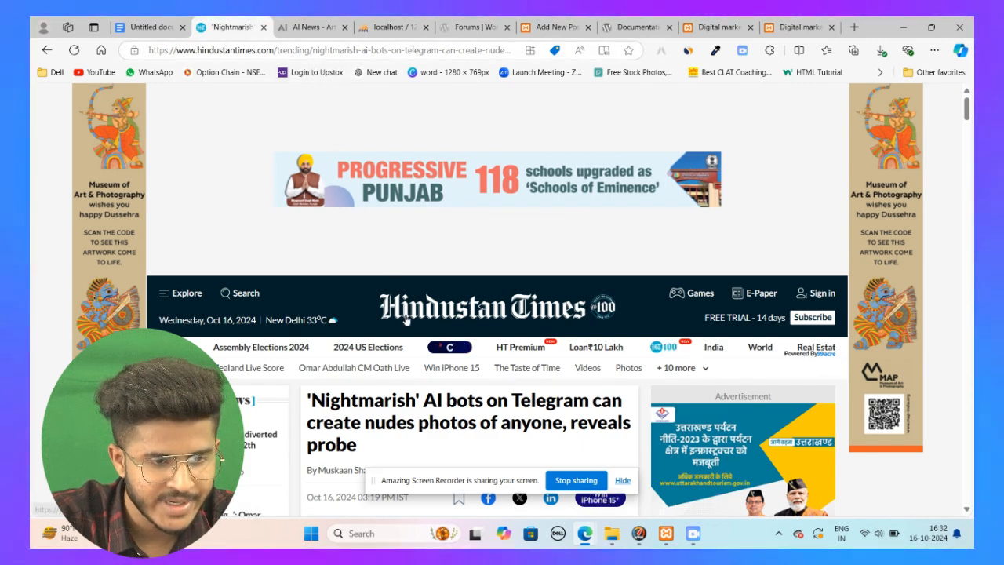
scroll(406, 318, "down", 3)
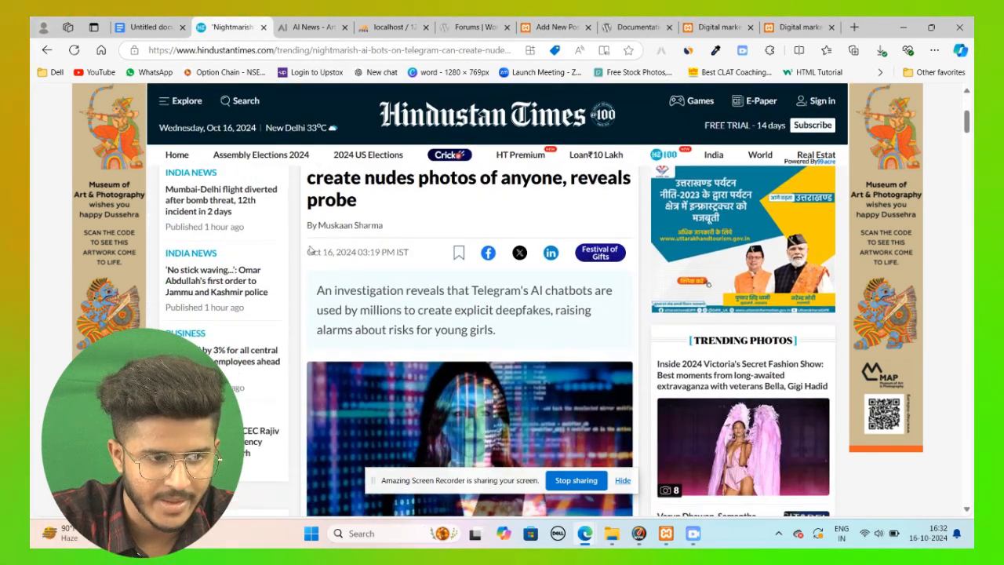
scroll(403, 274, "down", 15)
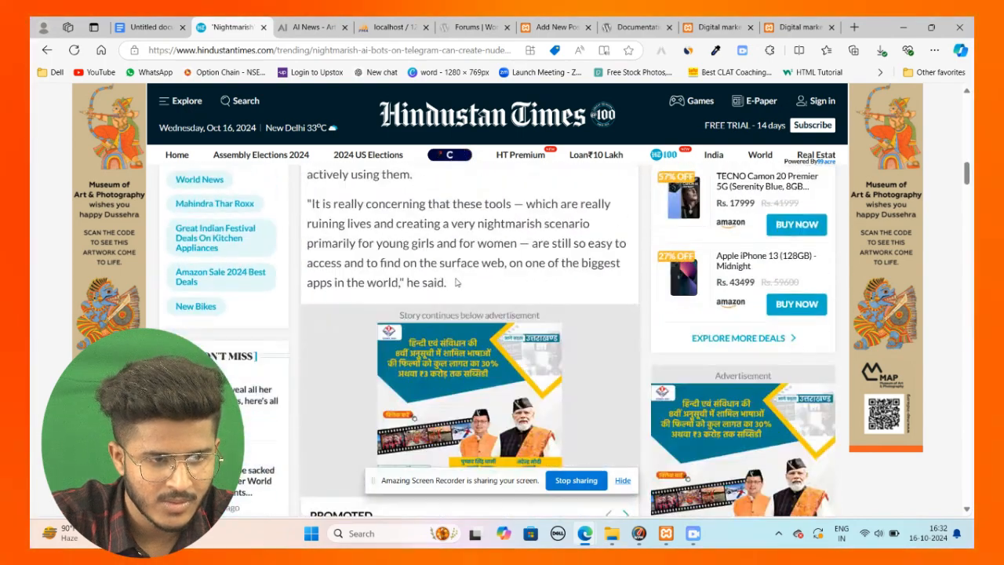
scroll(439, 247, "down", 5)
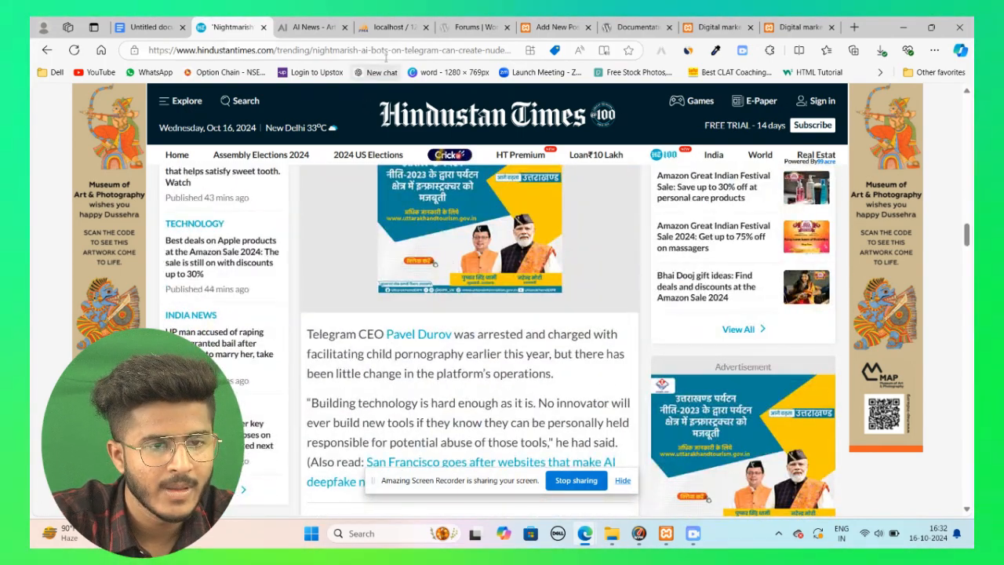
left_click(370, 53)
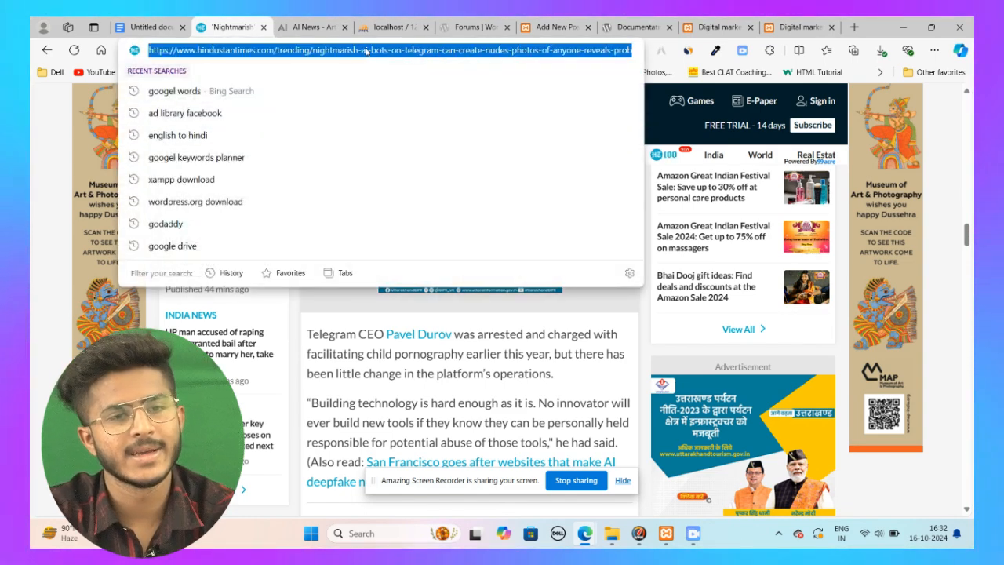
triple_click(367, 52)
left_click(367, 51)
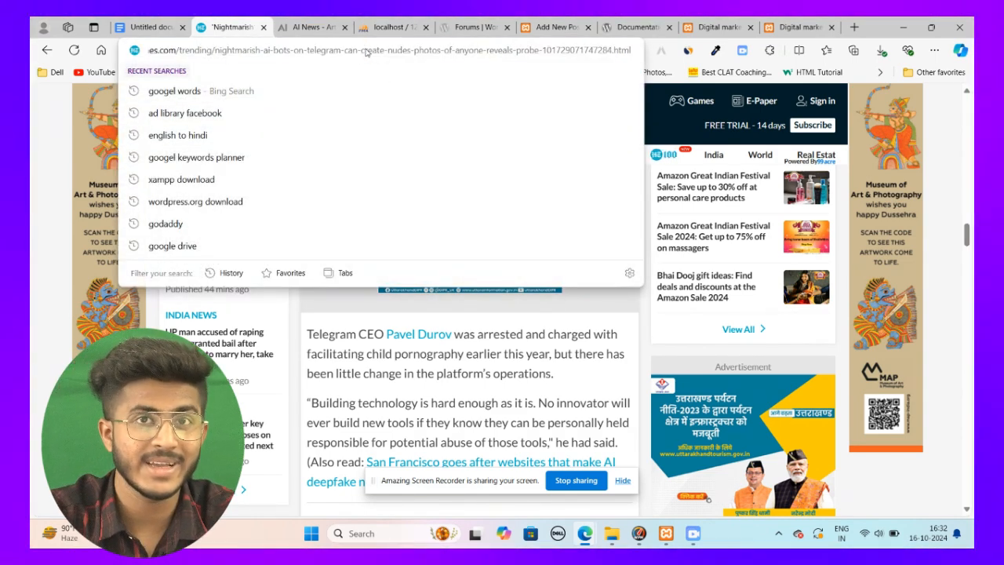
left_click(491, 21)
left_click(314, 27)
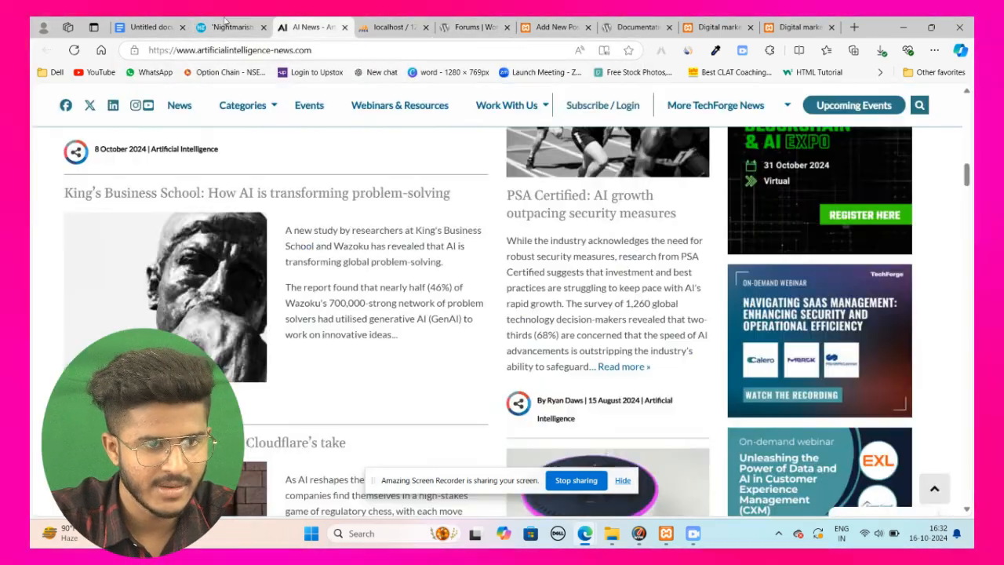
Step: Browse the Hindustan Times World and HT Premium sections
left_click(226, 23)
scroll(272, 161, "up", 10)
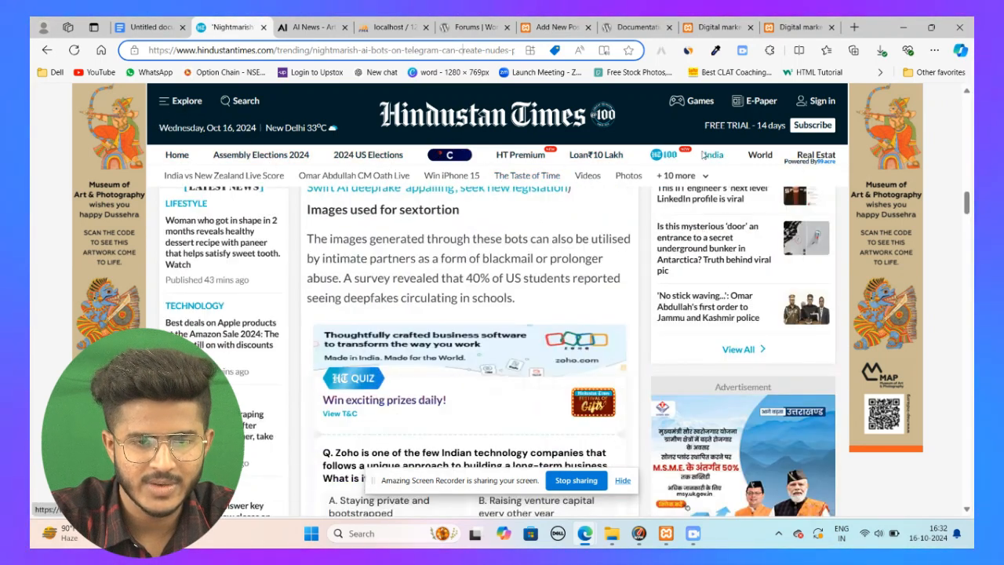
left_click(758, 156)
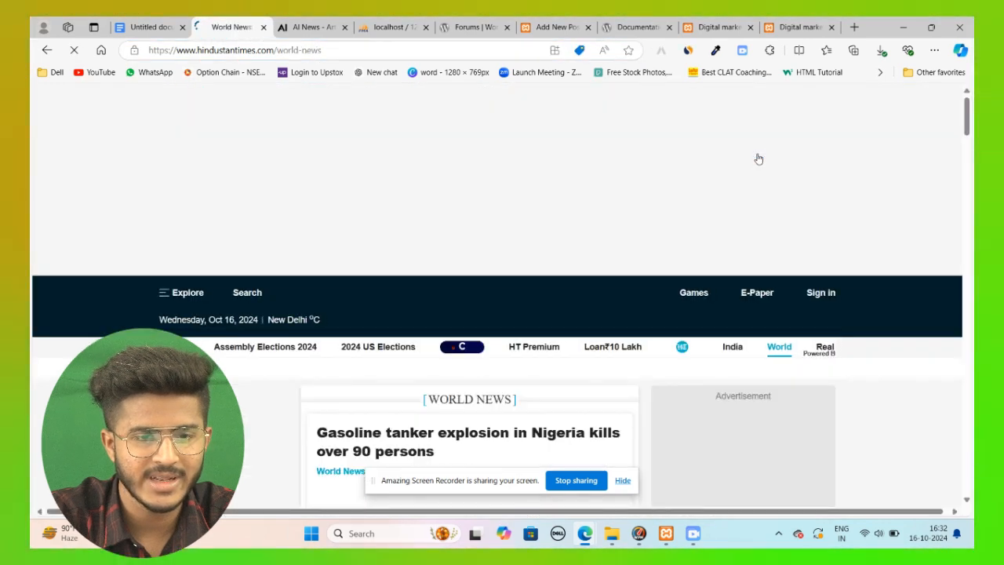
scroll(561, 240, "down", 5)
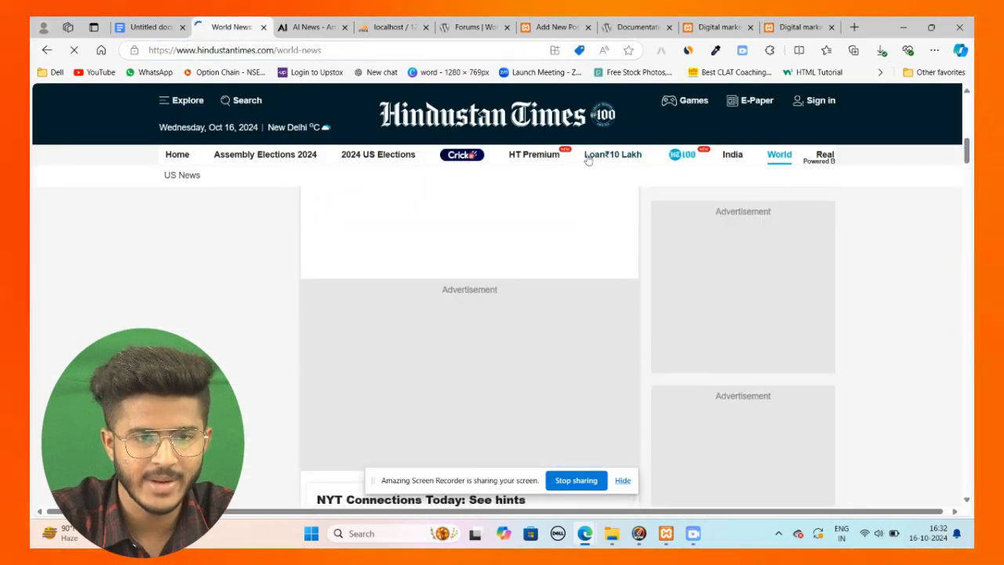
left_click(534, 156)
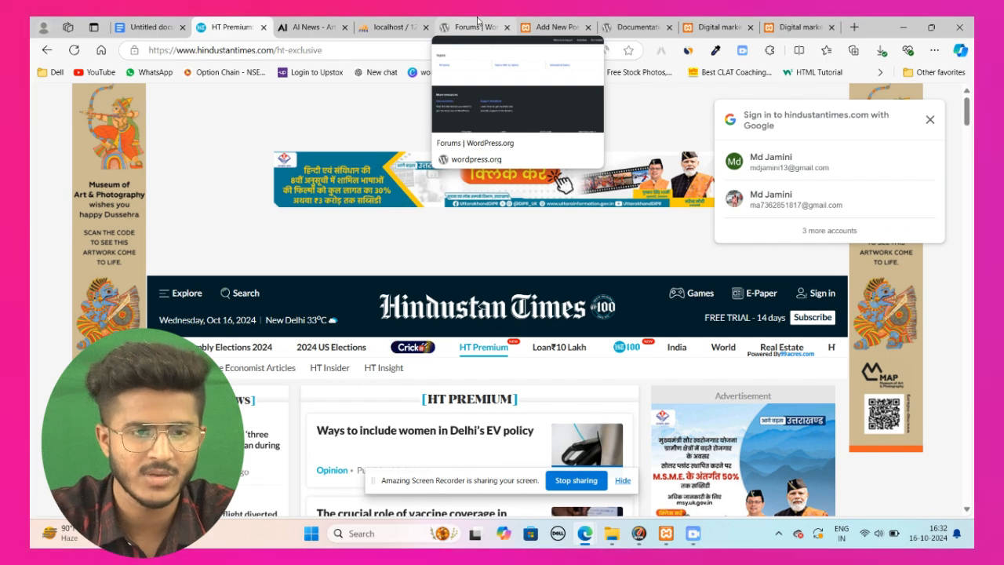
Step: Open the parent category list in the post editor and clear the new category name
left_click(553, 24)
scroll(408, 306, "down", 3)
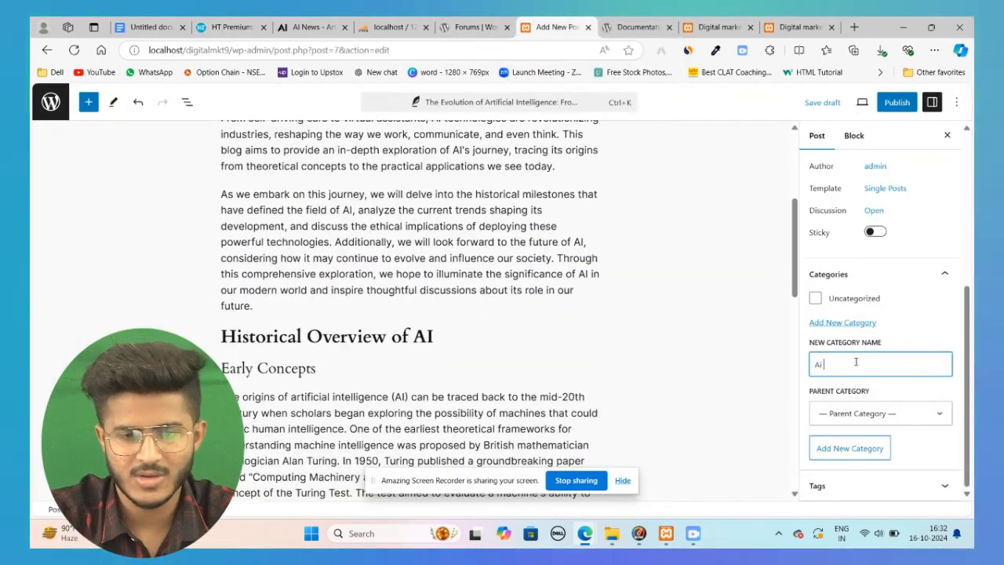
left_click(856, 416)
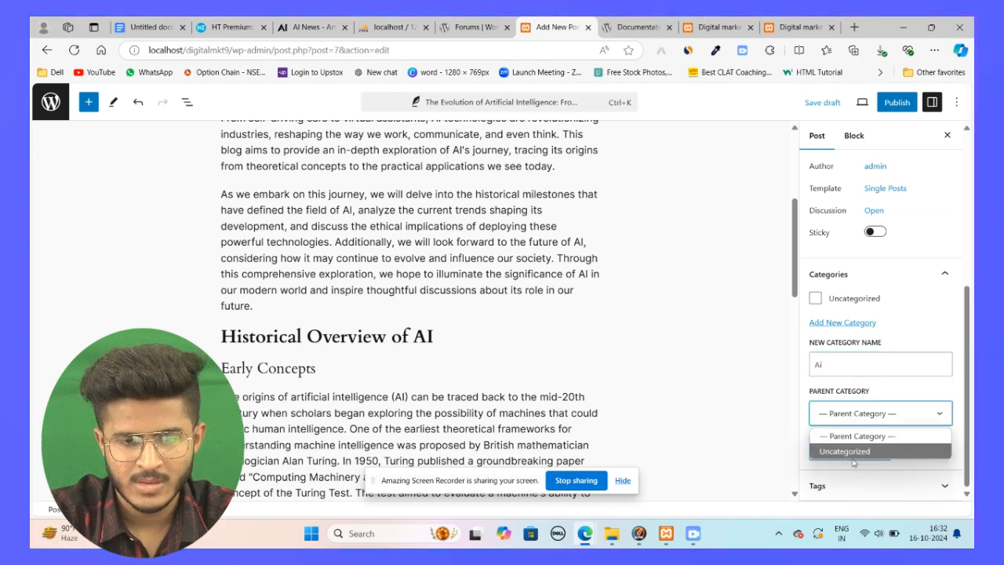
left_click(693, 367)
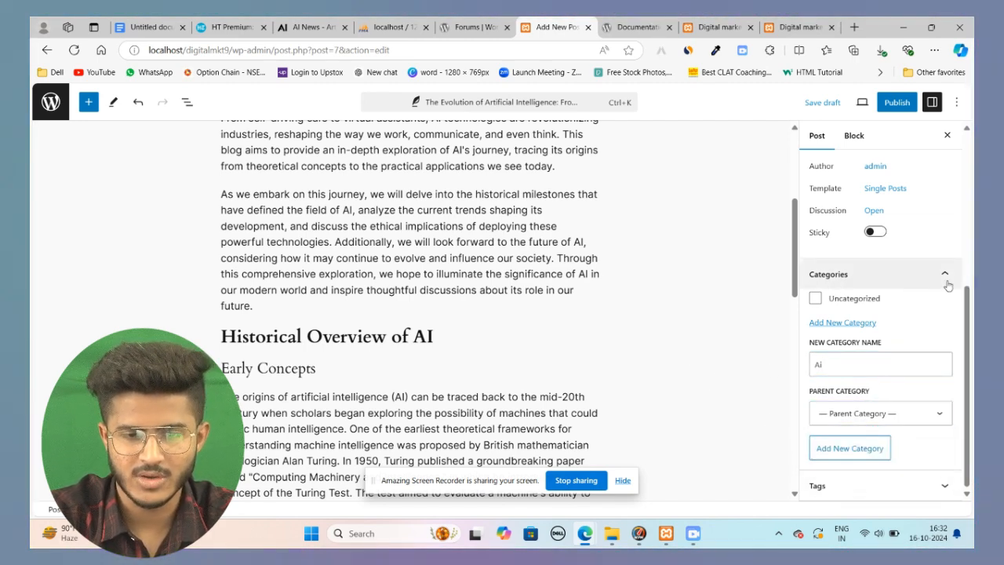
left_click(853, 366)
key("BackSpace")
key("BackSpace")
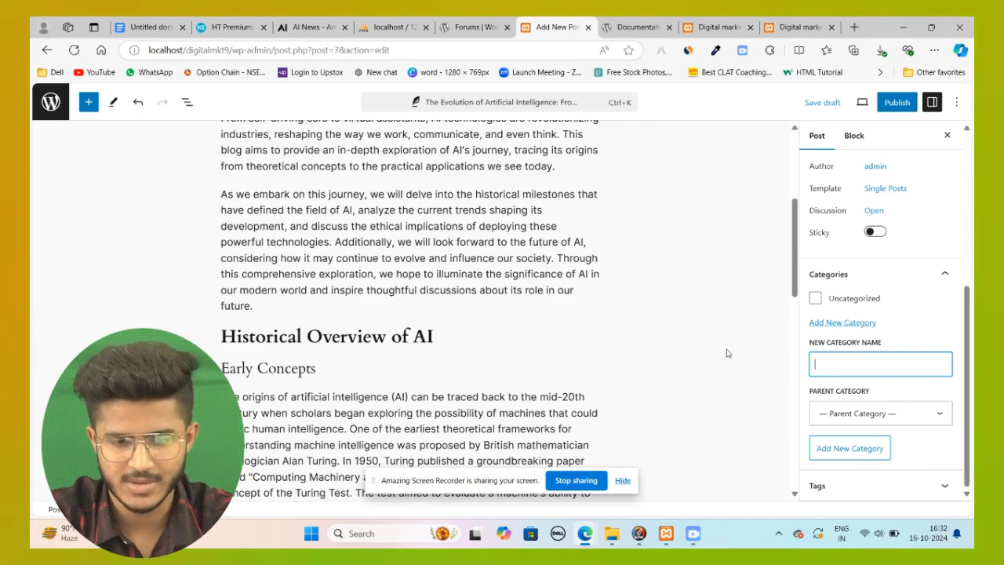
Step: Add the tags AI and technology to the post
left_click(828, 488)
scroll(644, 337, "up", 3)
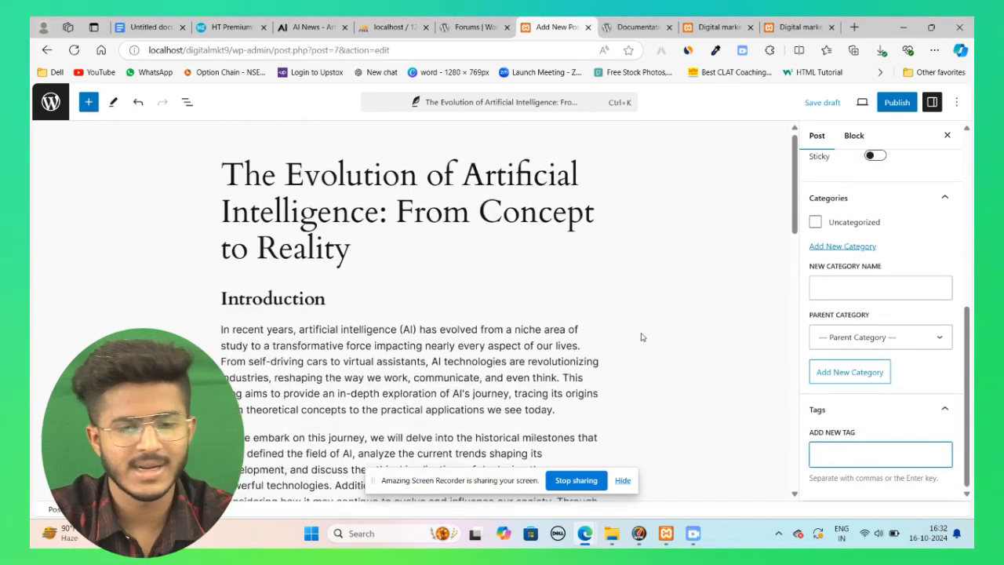
scroll(745, 392, "down", 5)
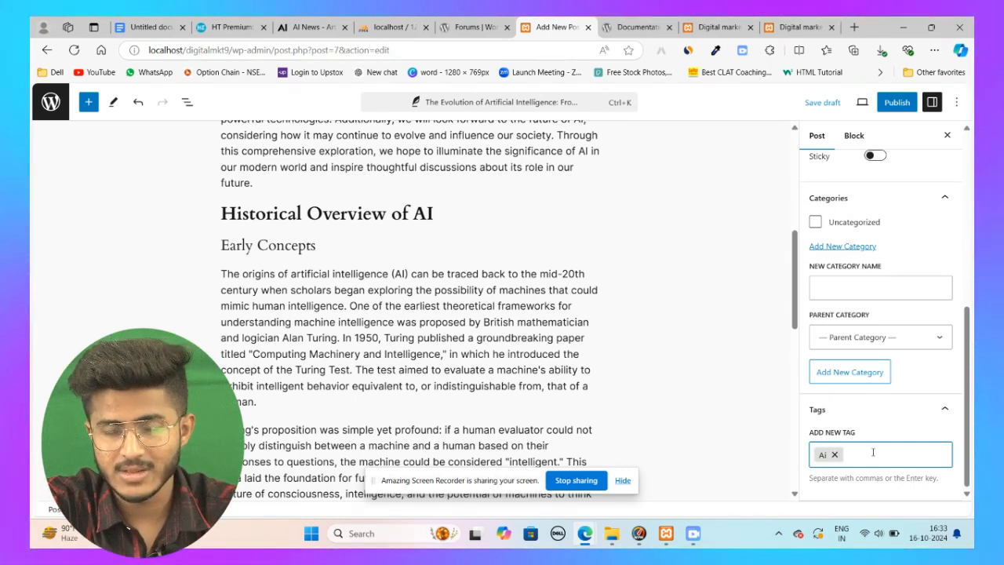
type("tech")
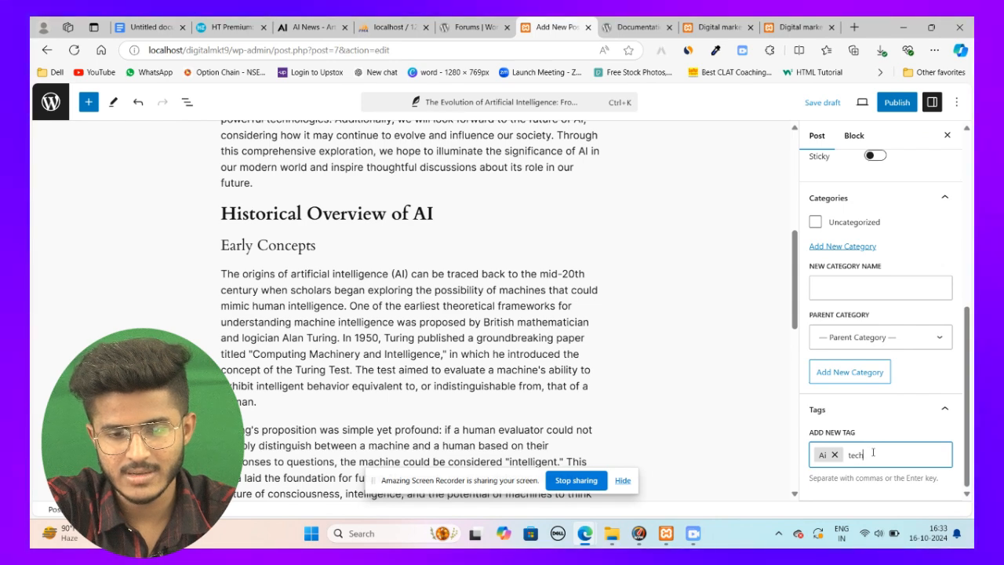
type("nology")
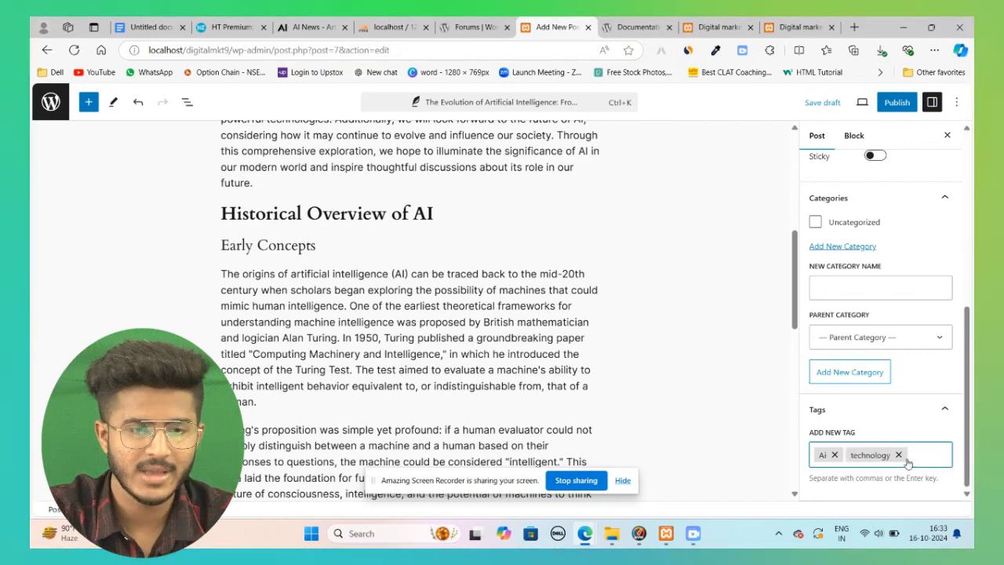
scroll(417, 248, "up", 5)
scroll(417, 248, "down", 5)
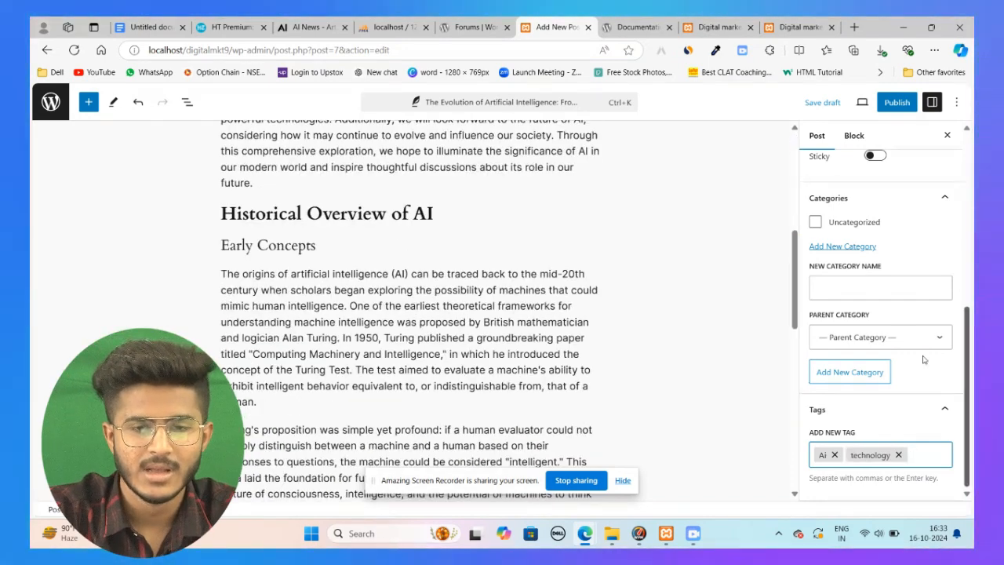
triple_click(848, 436)
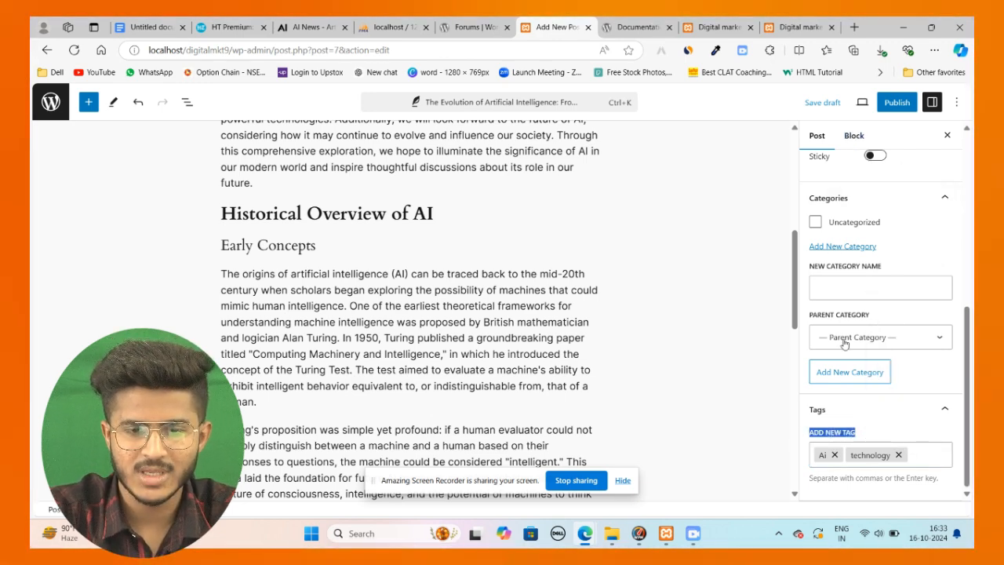
scroll(863, 339, "up", 5)
scroll(848, 376, "down", 5)
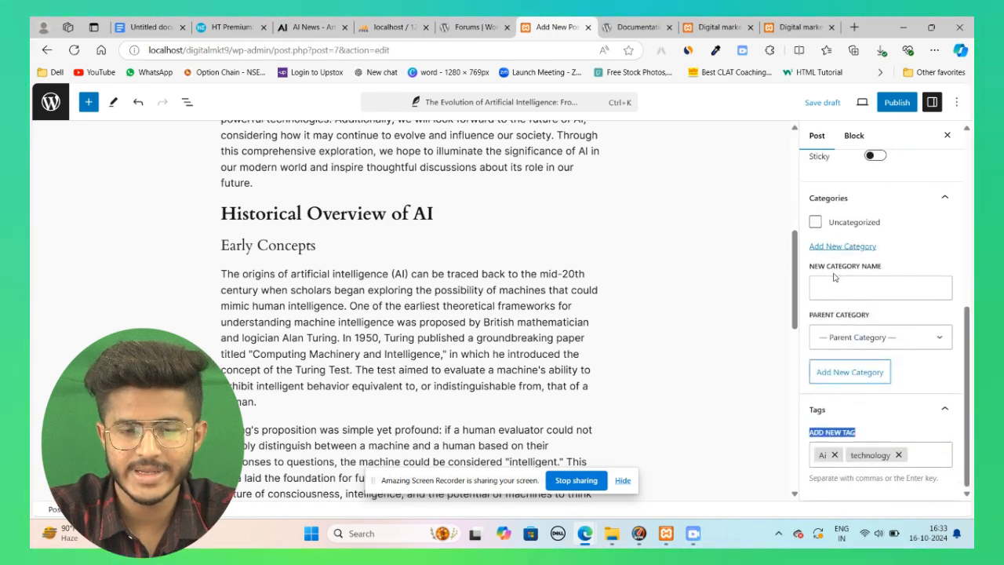
Step: Add a new category named ai to the post
left_click(840, 339)
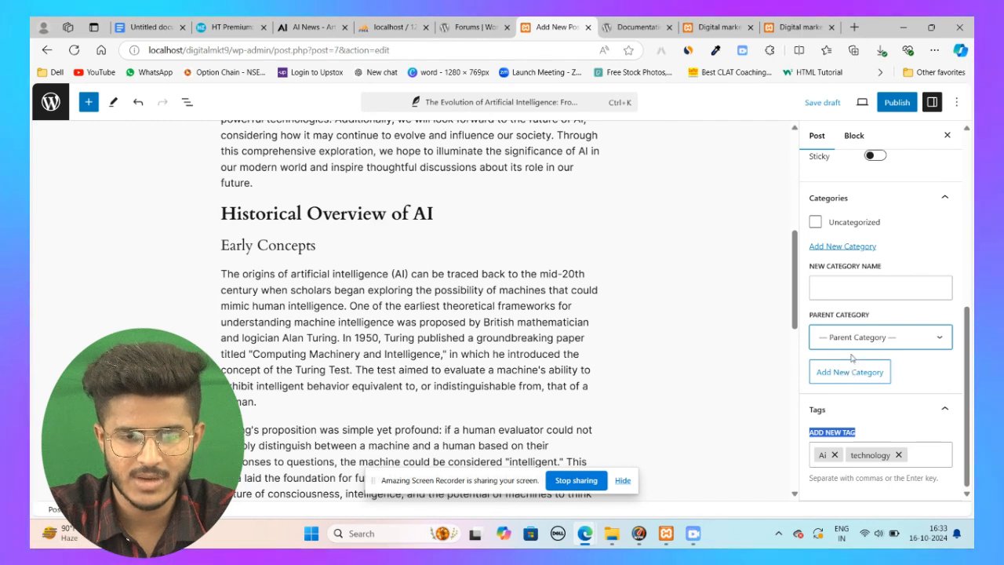
left_click(850, 352)
left_click(858, 290)
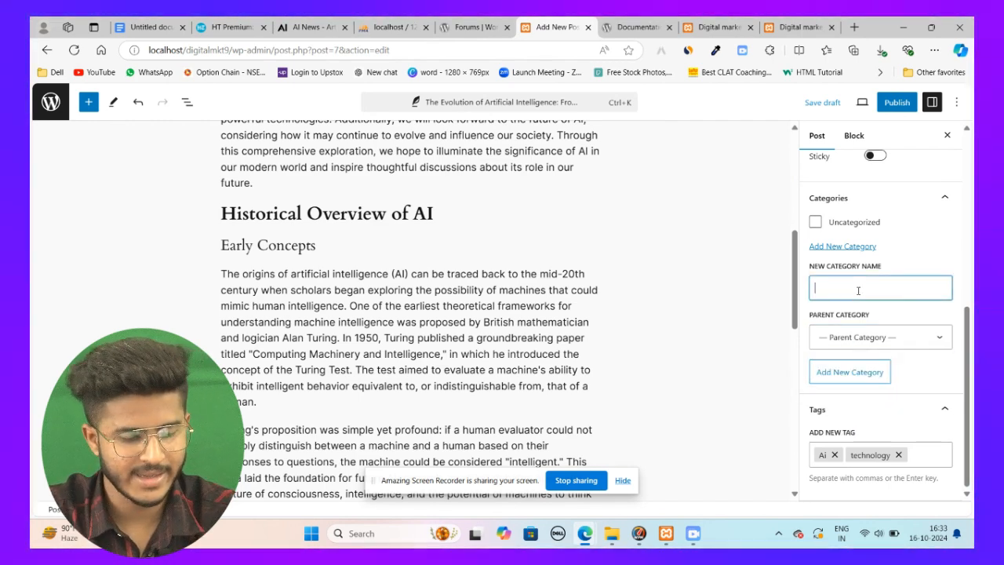
type("ai")
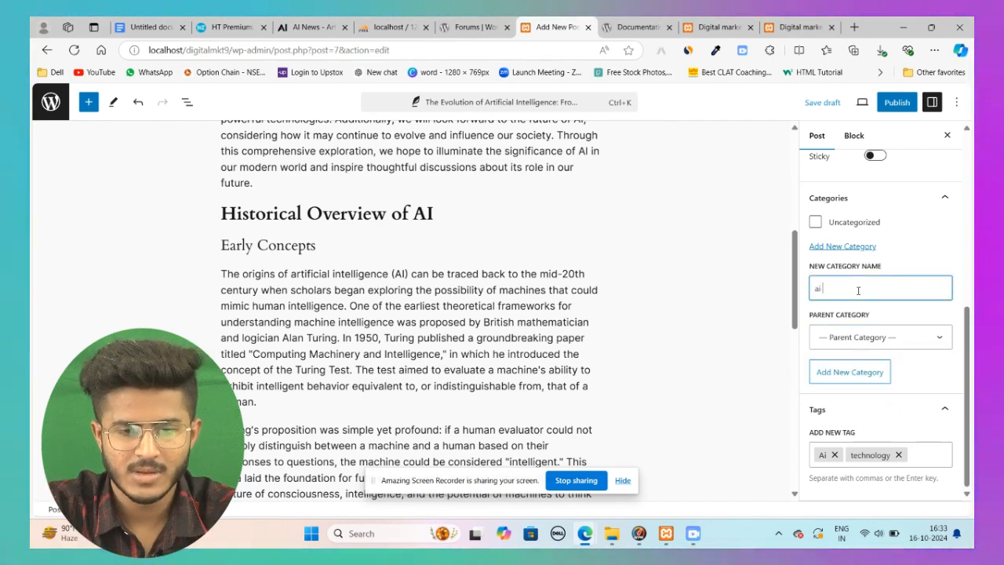
left_click(859, 373)
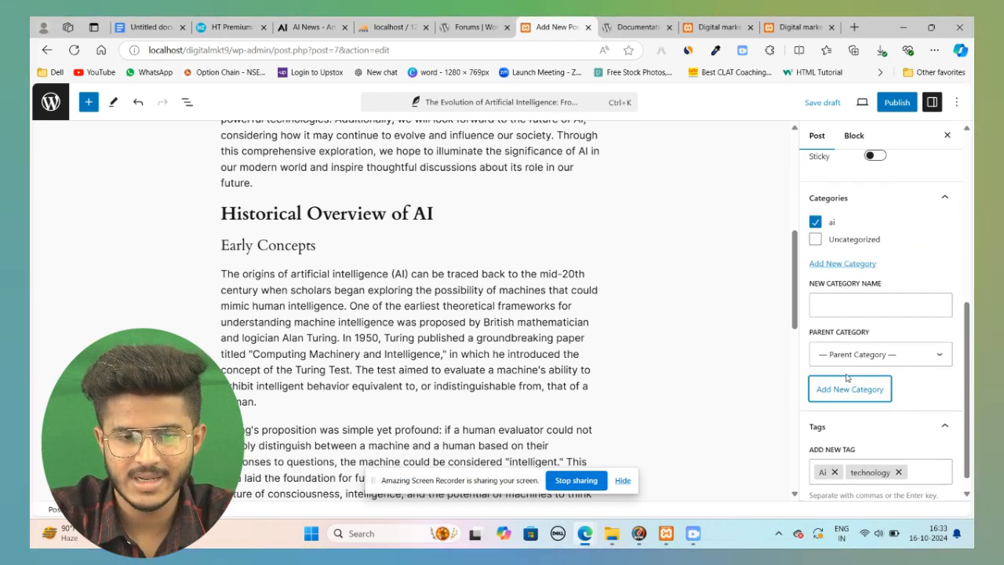
Step: Set the parent category selection to ai
left_click(851, 357)
left_click(843, 395)
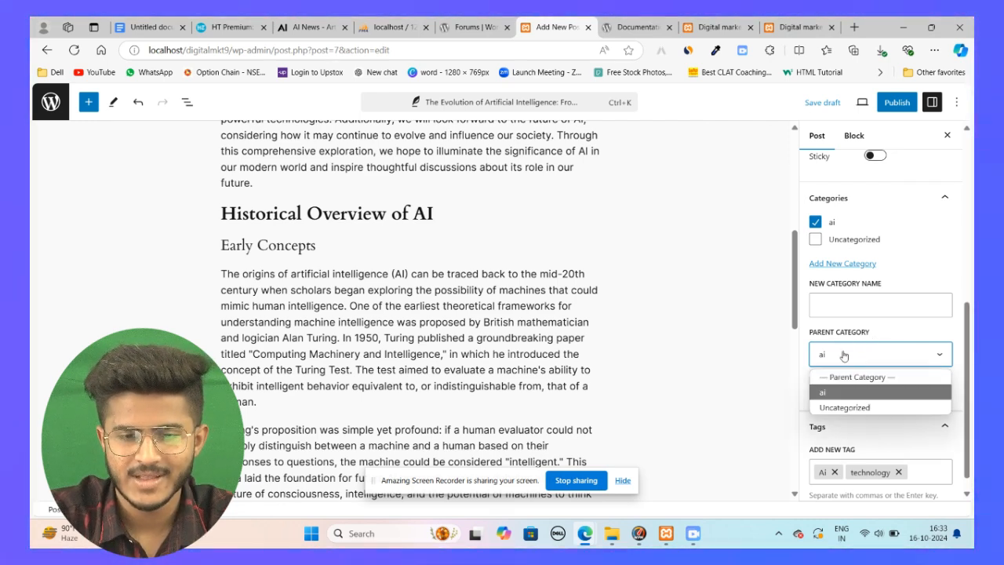
scroll(831, 388, "up", 10)
scroll(846, 354, "down", 3)
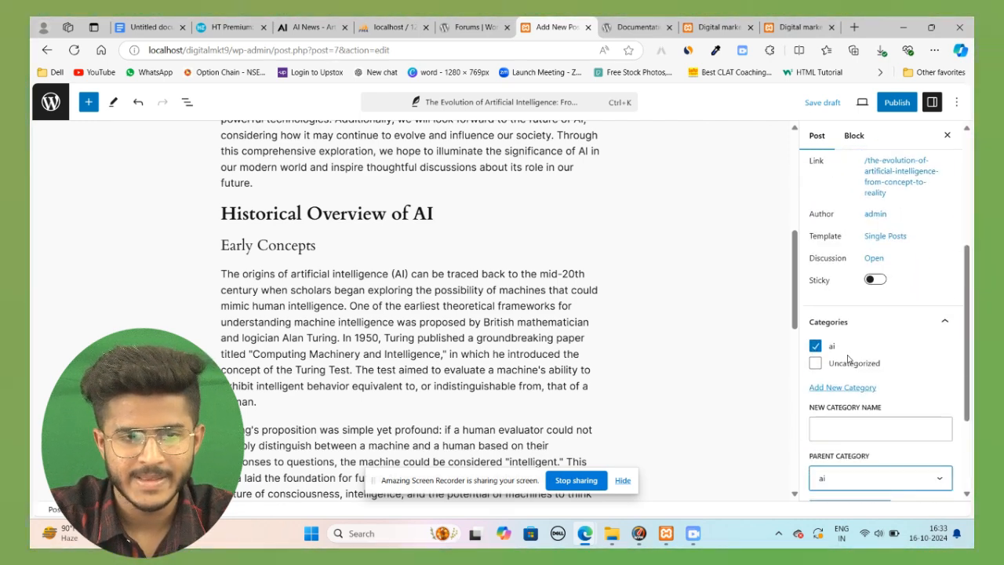
scroll(848, 358, "up", 4)
left_click(232, 27)
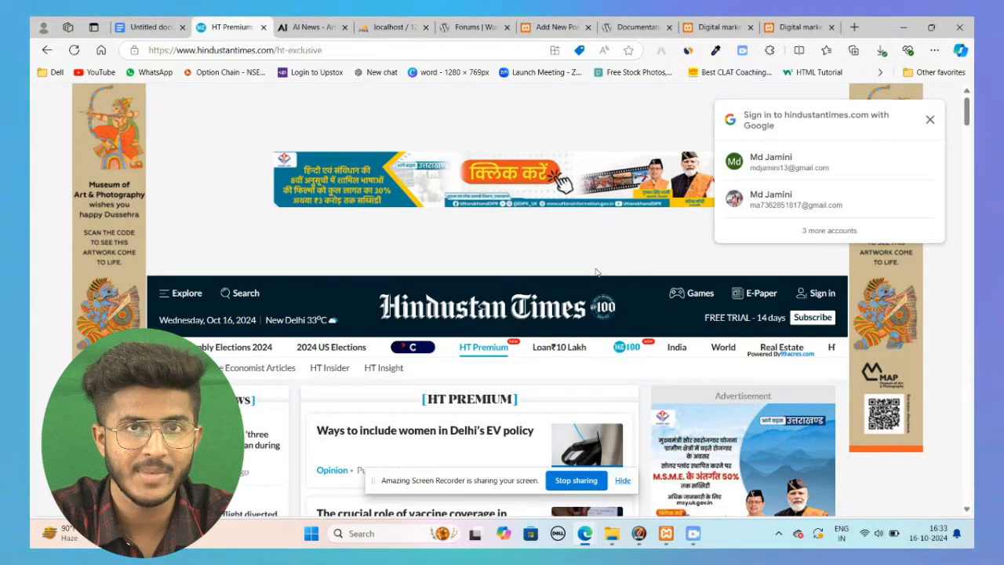
left_click(553, 27)
scroll(613, 382, "down", 5)
scroll(908, 408, "down", 5)
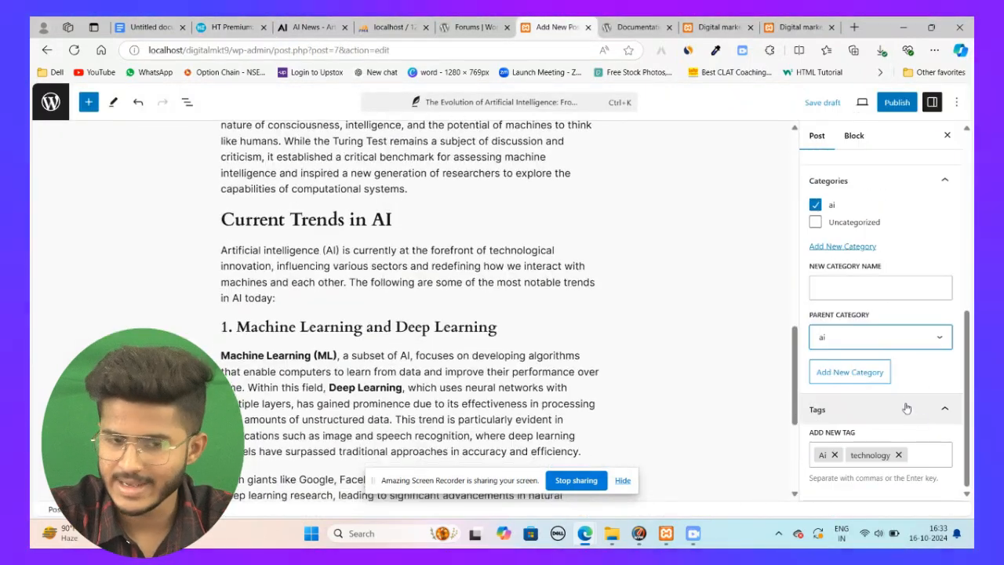
scroll(863, 317, "up", 10)
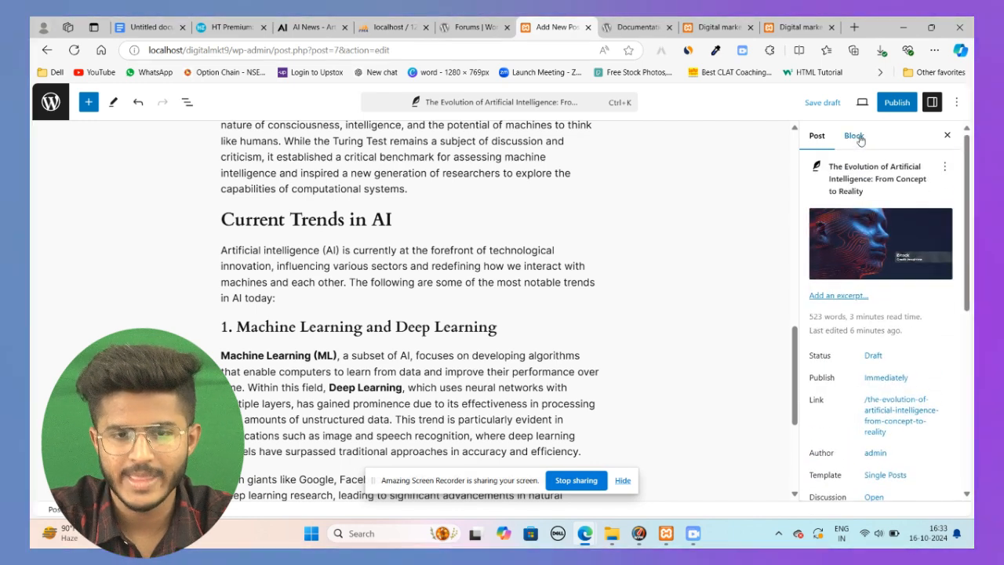
Step: Close the post settings sidebar
left_click(855, 136)
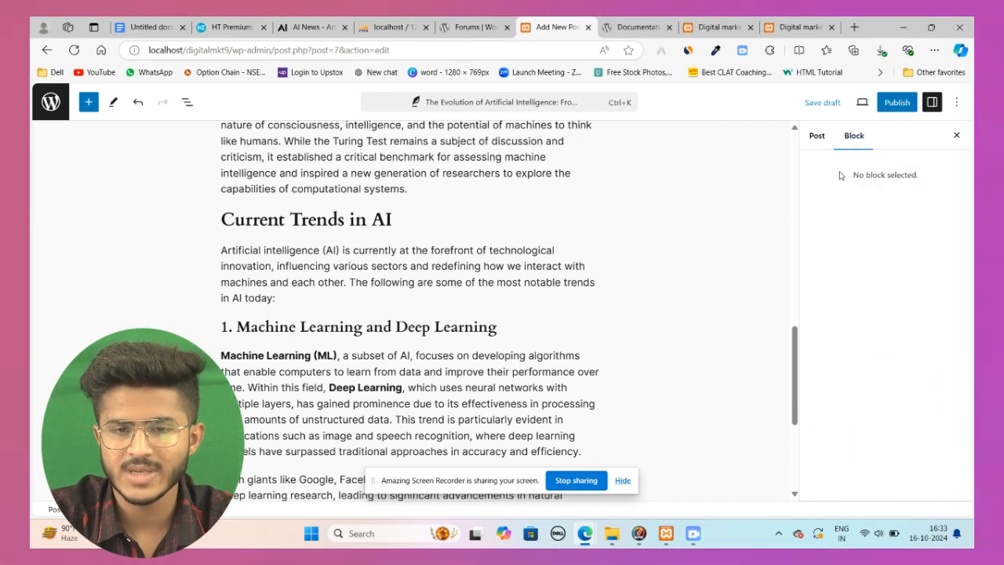
left_click_drag(850, 175, 929, 177)
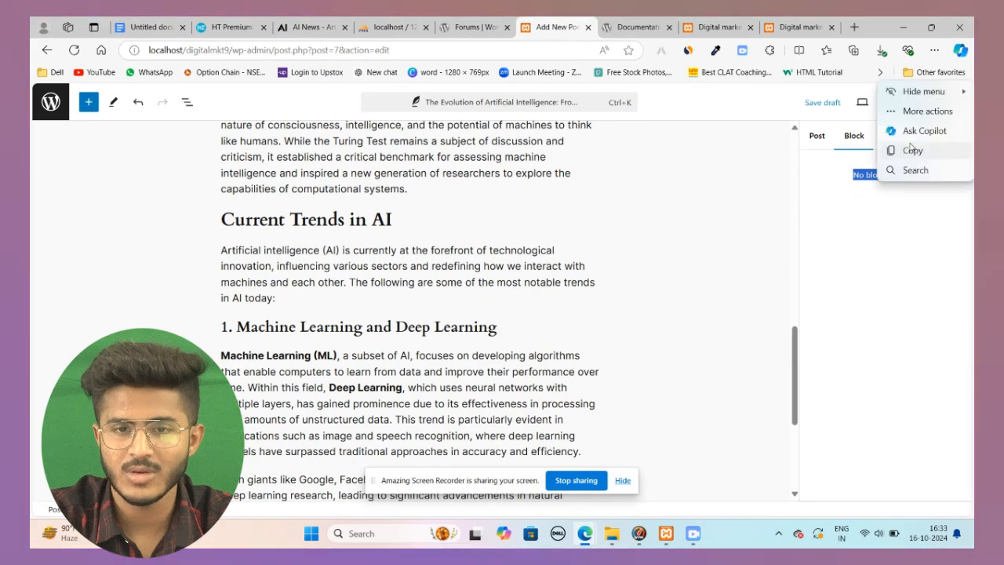
left_click(932, 103)
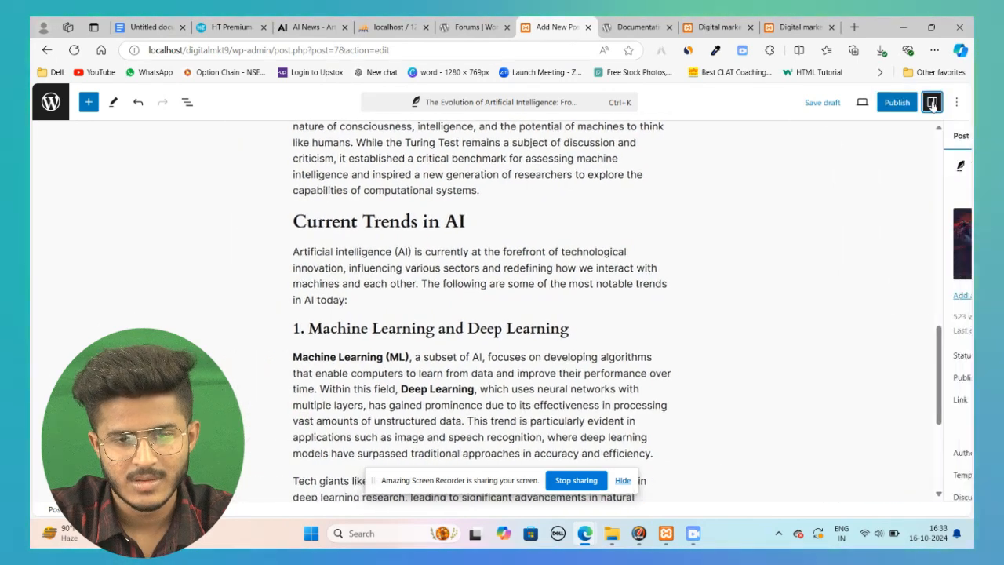
left_click(932, 104)
scroll(908, 204, "down", 5)
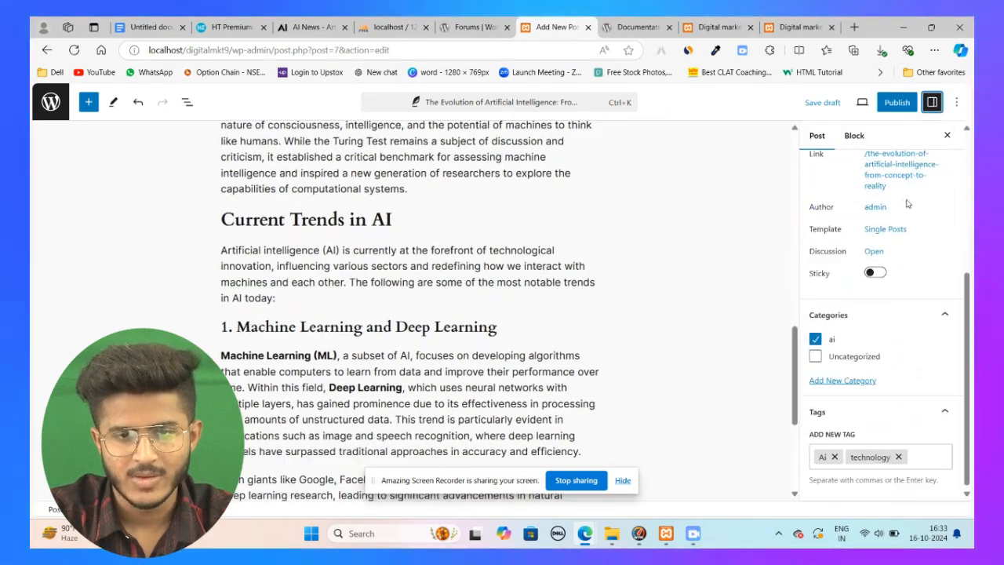
left_click(948, 135)
left_click(957, 102)
left_click(957, 102)
Step: Try bold and italic formatting on the introduction's opening sentences, removing both again
scroll(488, 221, "up", 3)
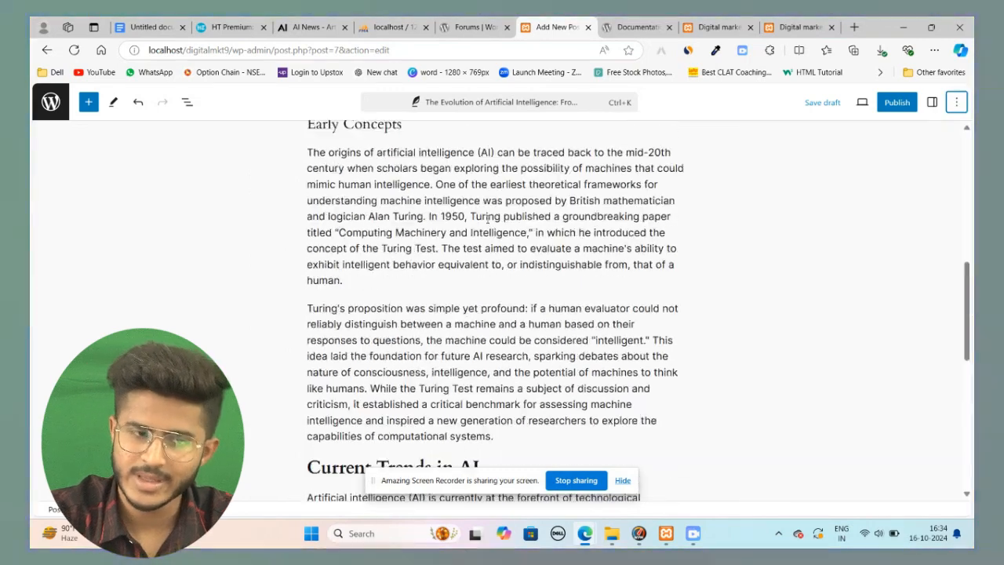
scroll(488, 219, "up", 6)
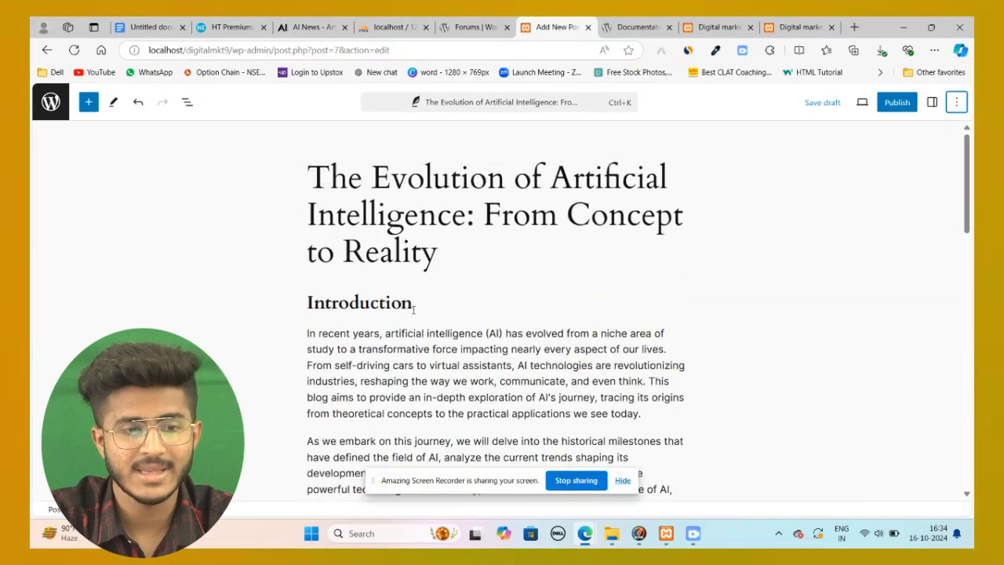
scroll(414, 310, "down", 3)
scroll(434, 304, "up", 3)
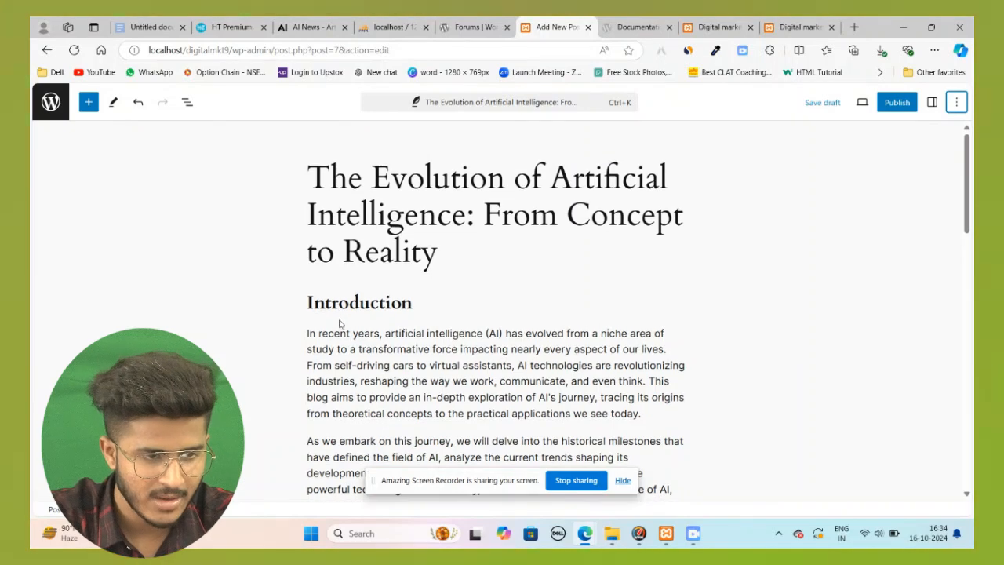
left_click_drag(307, 334, 437, 366)
left_click_drag(553, 382, 671, 394)
left_click(419, 306)
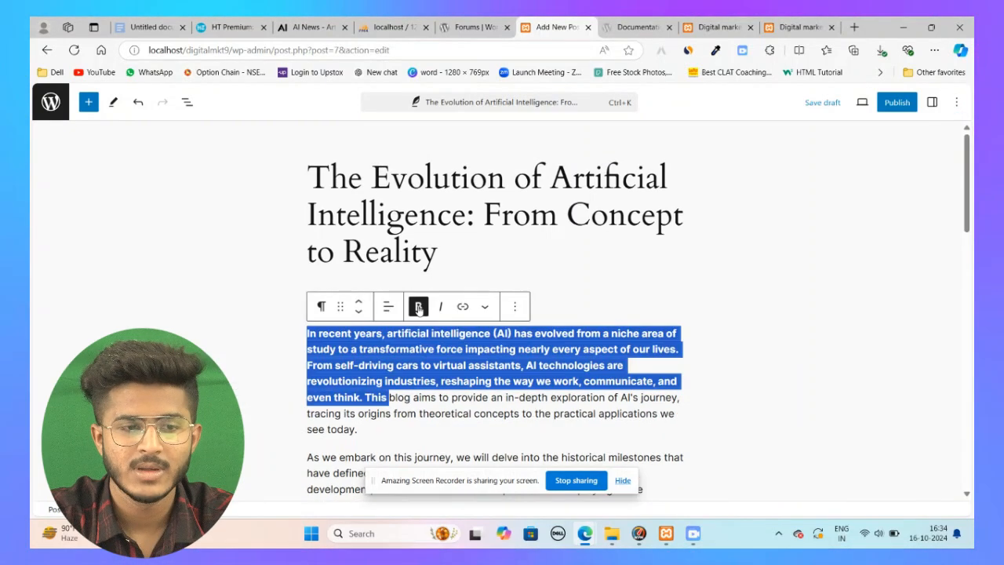
left_click(419, 307)
key("ctrl+i")
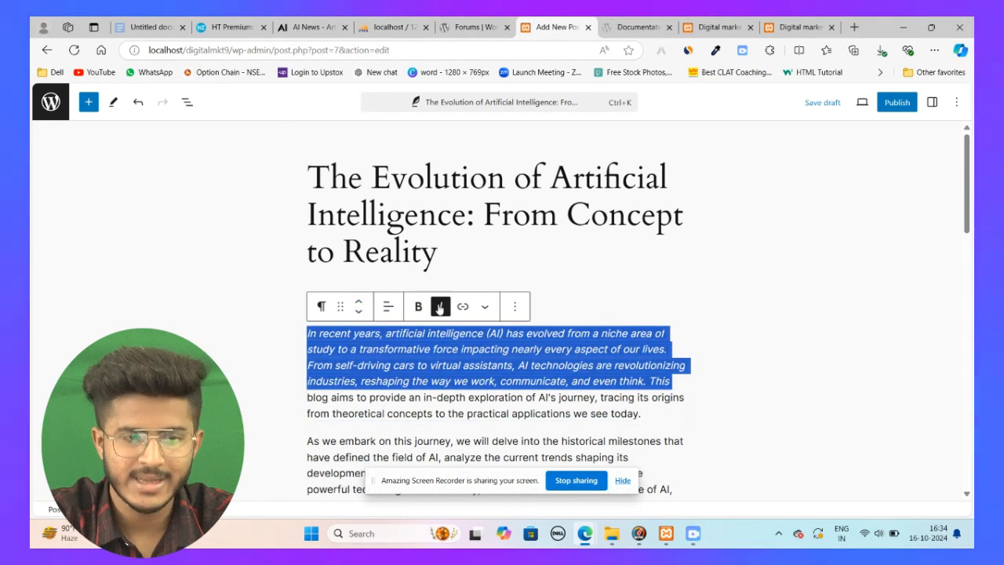
key("ctrl+i")
left_click(330, 349)
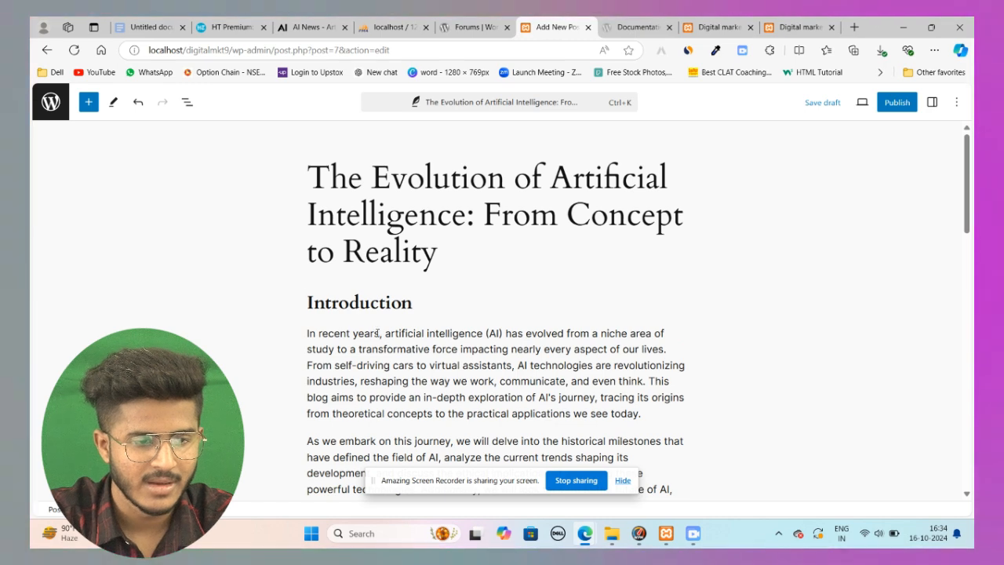
Step: Try adding a link to the words recent years in the introduction
left_click_drag(380, 334, 319, 334)
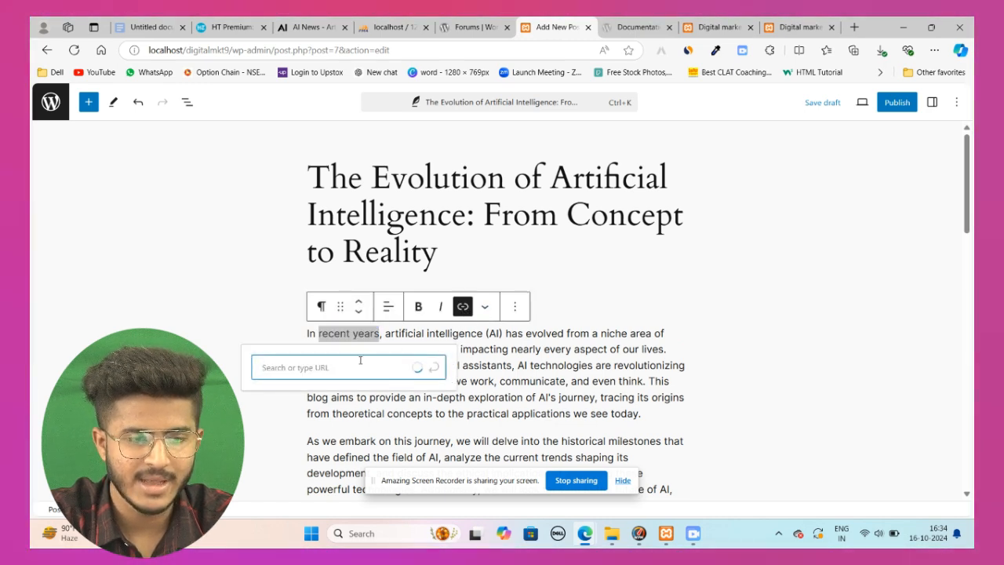
left_click(233, 284)
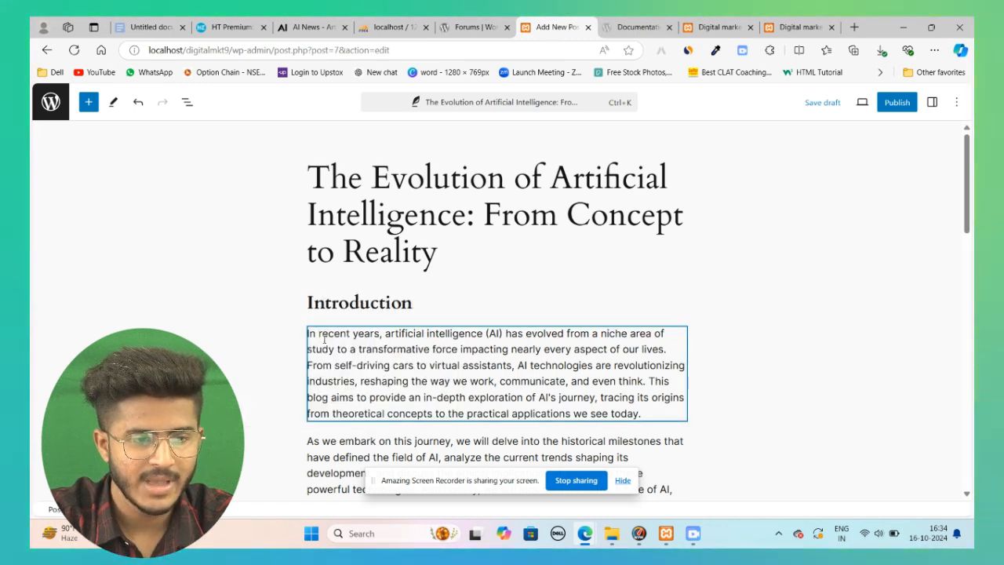
Step: Replace the introduction's first paragraph text with the ai-2 image inserted as an inline image
key("ctrl+a")
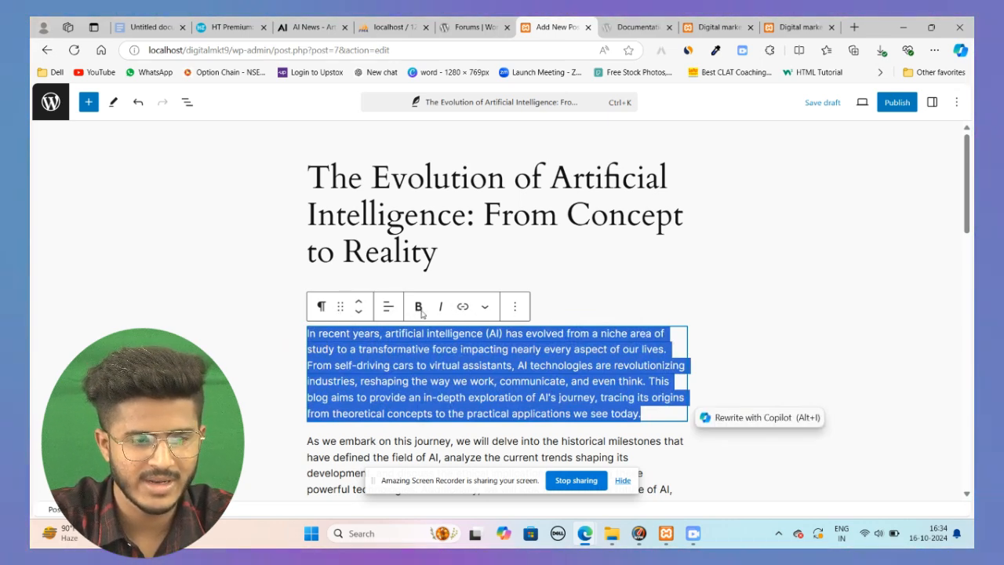
left_click(486, 307)
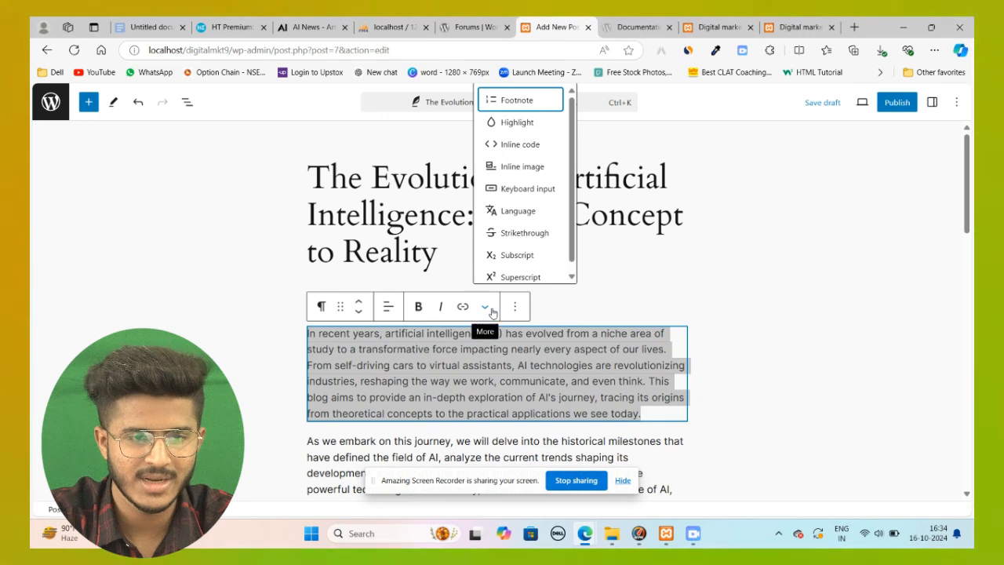
left_click(542, 167)
left_click(90, 143)
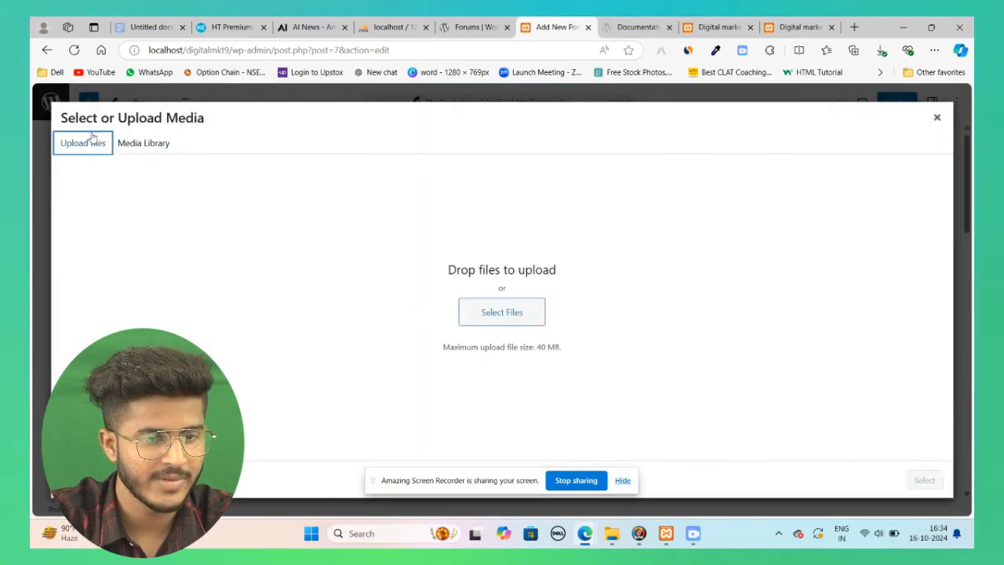
left_click(514, 311)
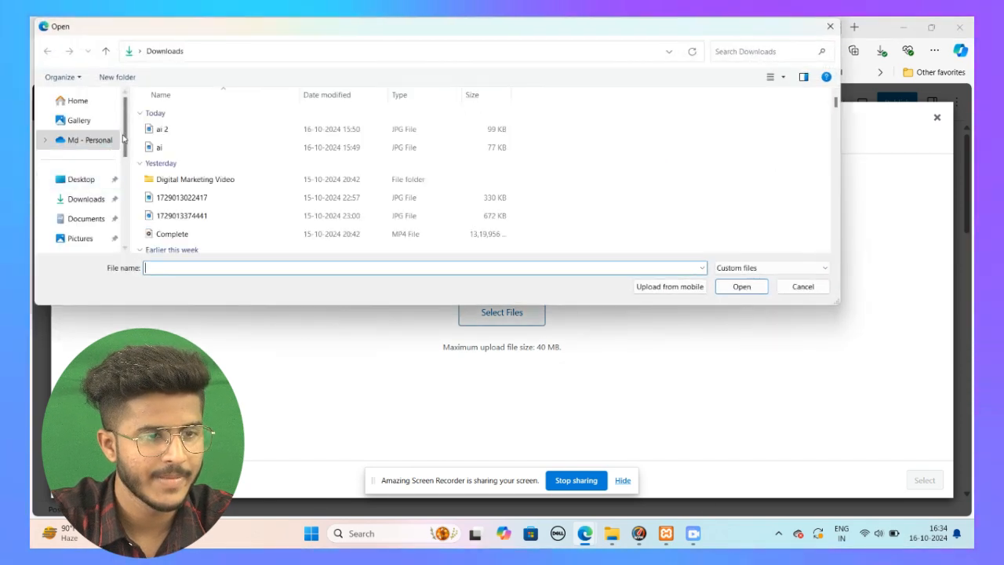
left_click(734, 288)
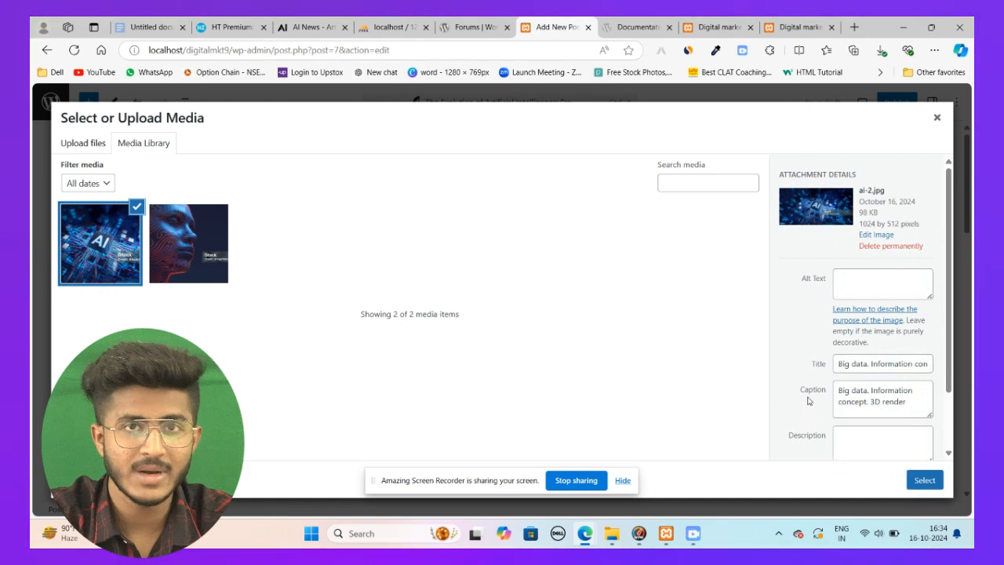
left_click(926, 480)
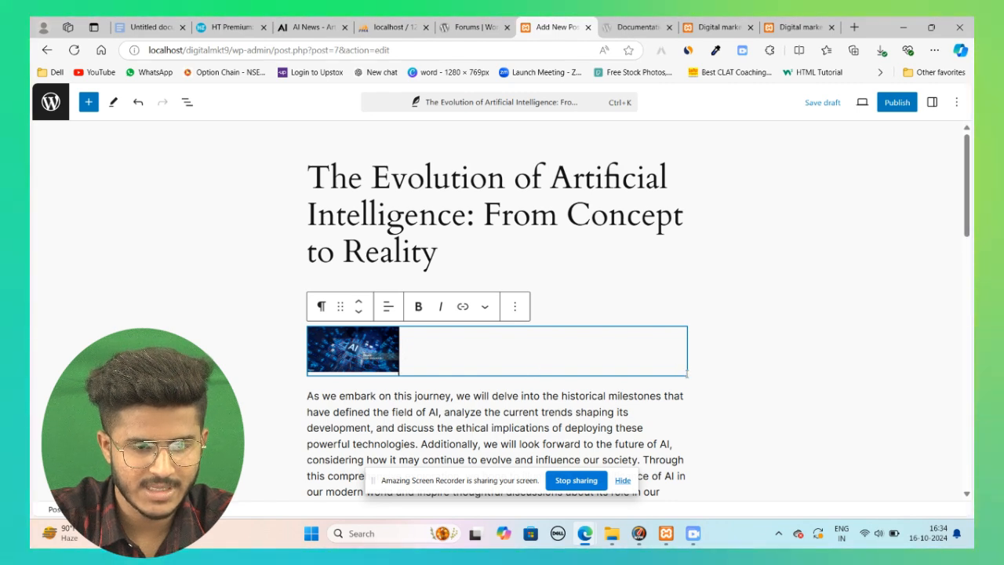
Step: Try repositioning the inline image block around the Introduction heading
left_click_drag(686, 374, 714, 381)
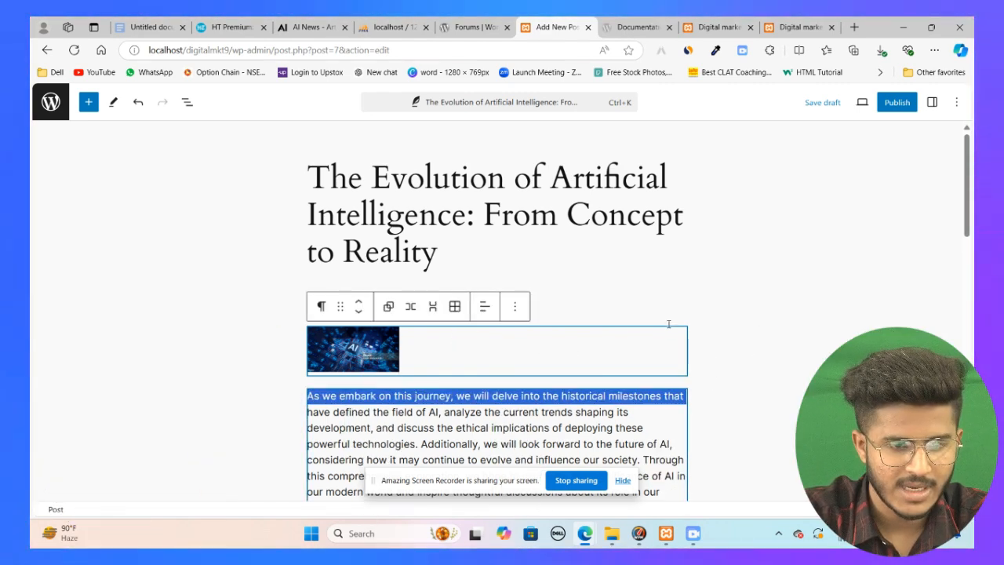
left_click_drag(685, 328, 729, 310)
left_click(498, 337)
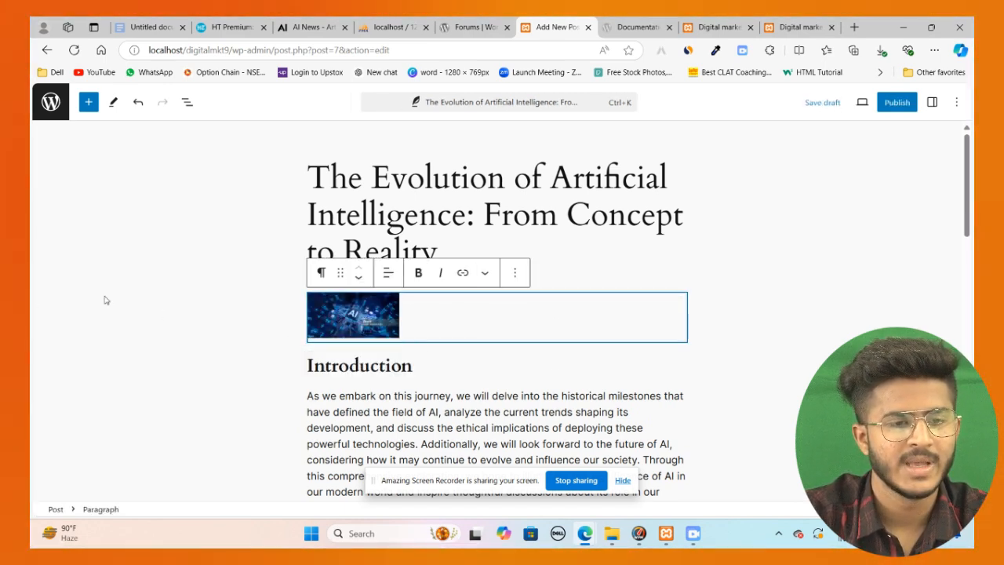
left_click(359, 277)
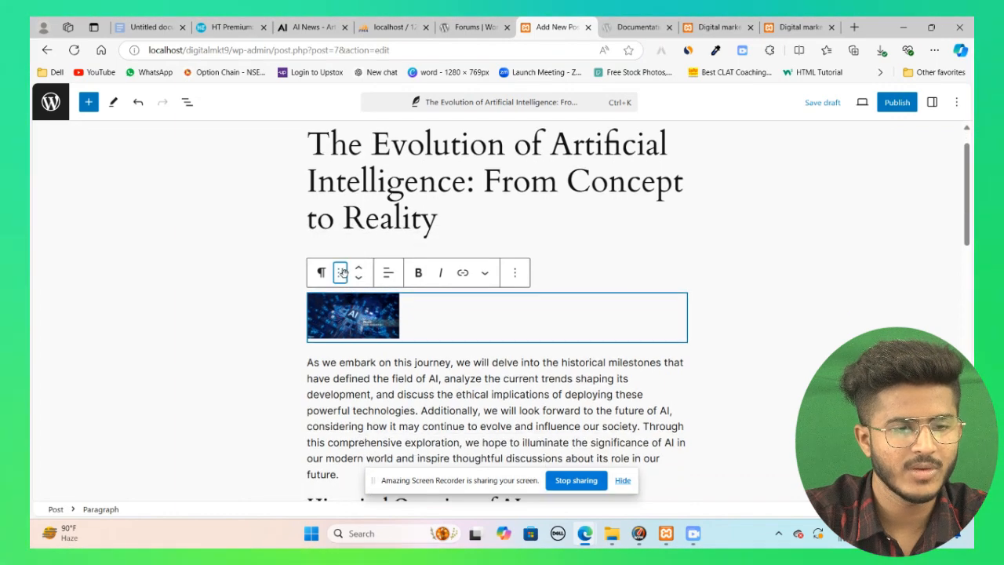
scroll(649, 352, "down", 7)
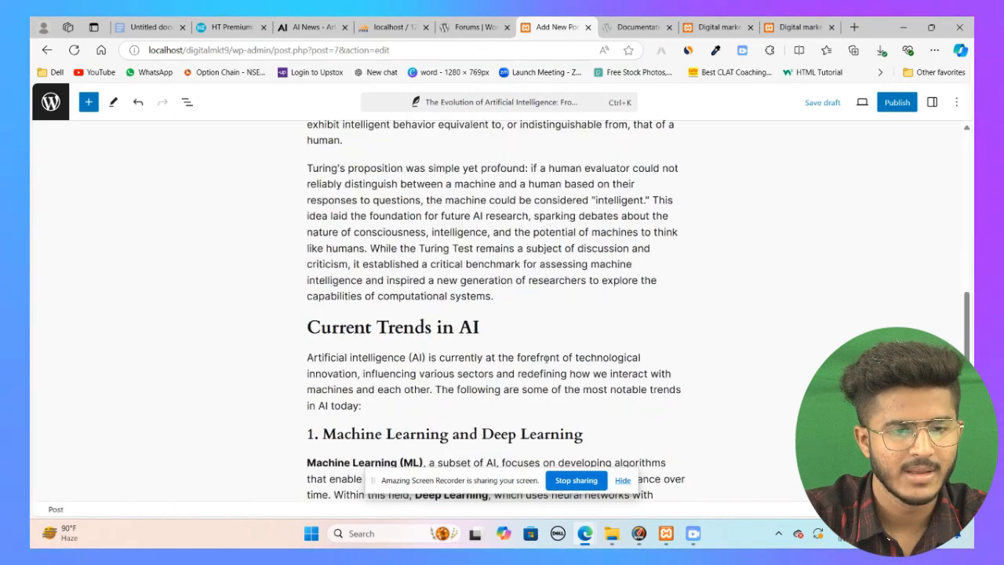
scroll(646, 341, "up", 7)
scroll(377, 322, "down", 3)
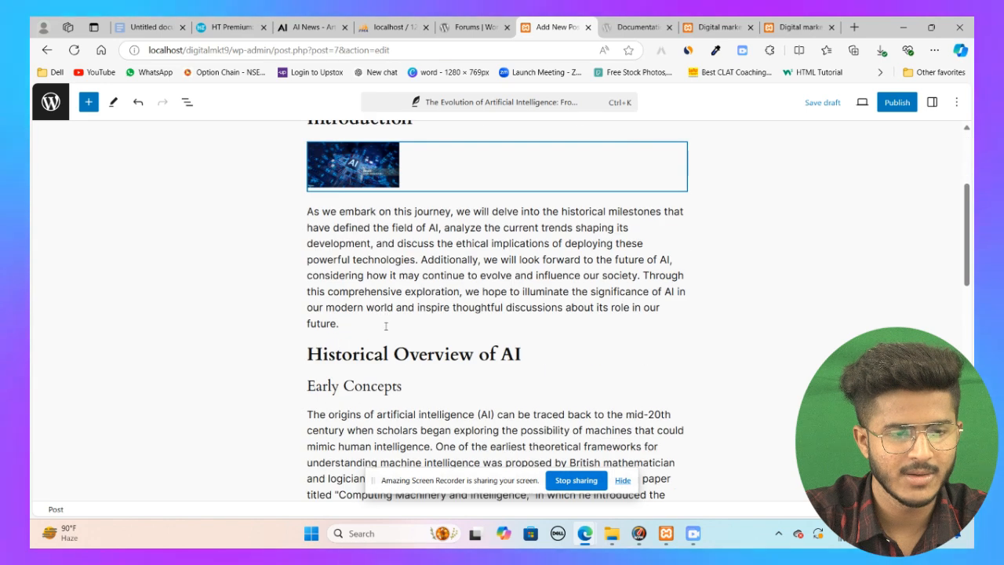
Step: Insert an Image block below the introduction paragraph and upload the ai 2 image into it
left_click(357, 341)
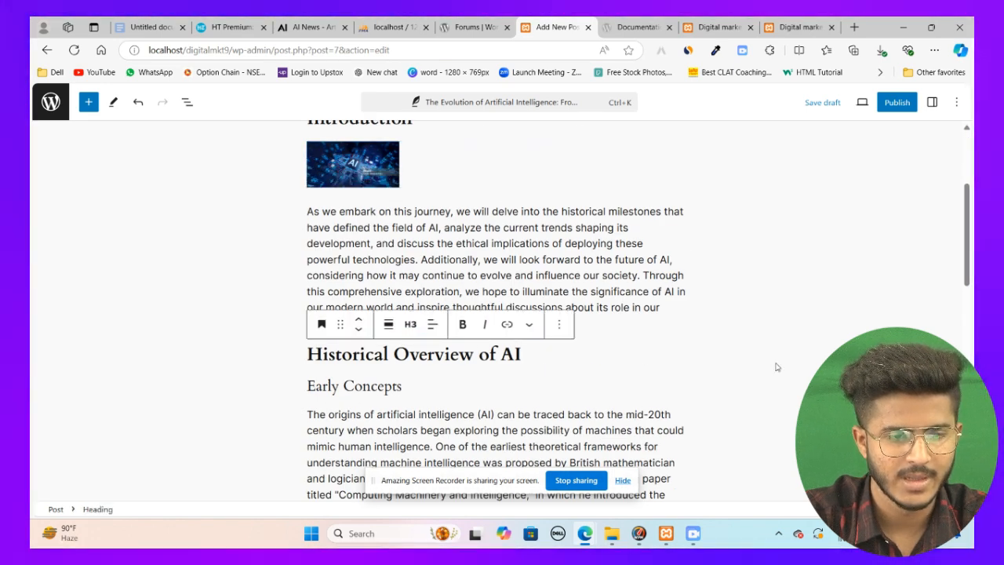
left_click(777, 367)
left_click(494, 338)
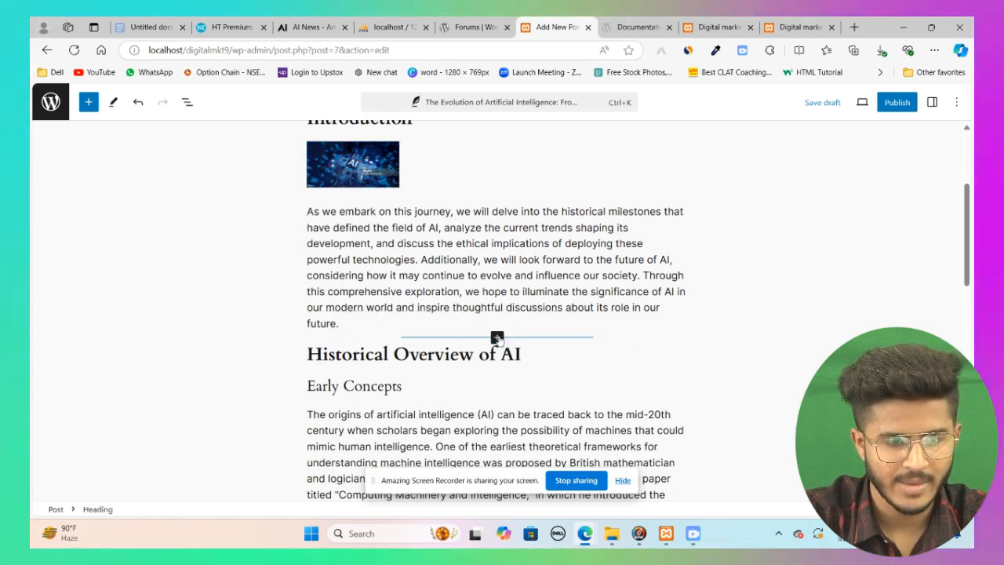
left_click(497, 337)
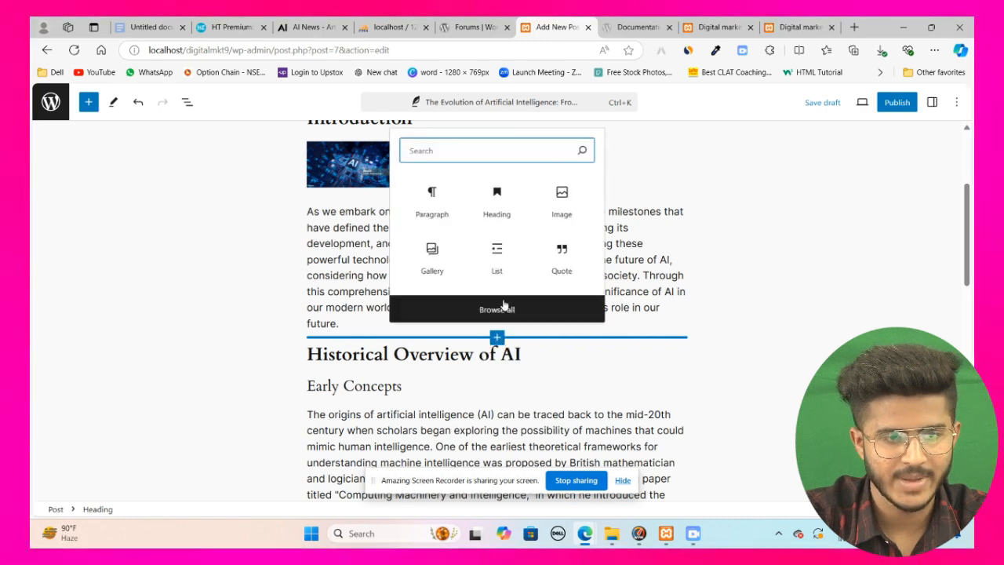
left_click(562, 198)
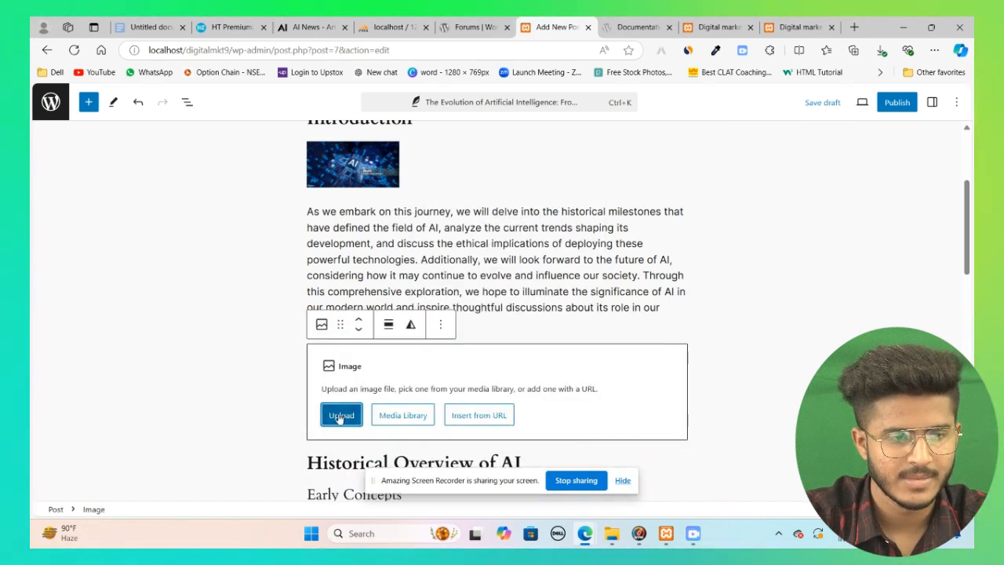
left_click(340, 416)
left_click(162, 129)
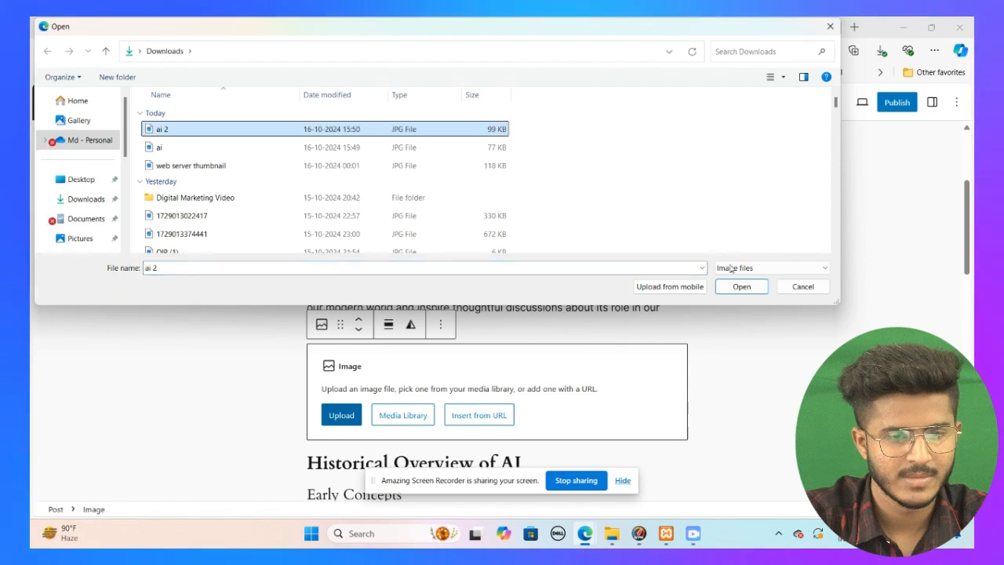
left_click(742, 286)
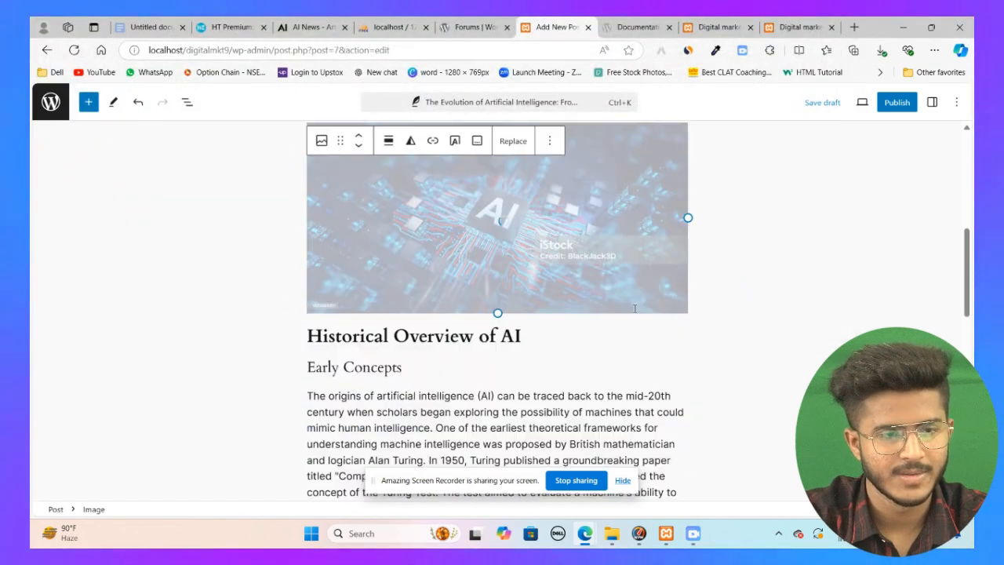
Step: Adjust the inline image's width in the first introduction paragraph to 158
left_click(369, 167)
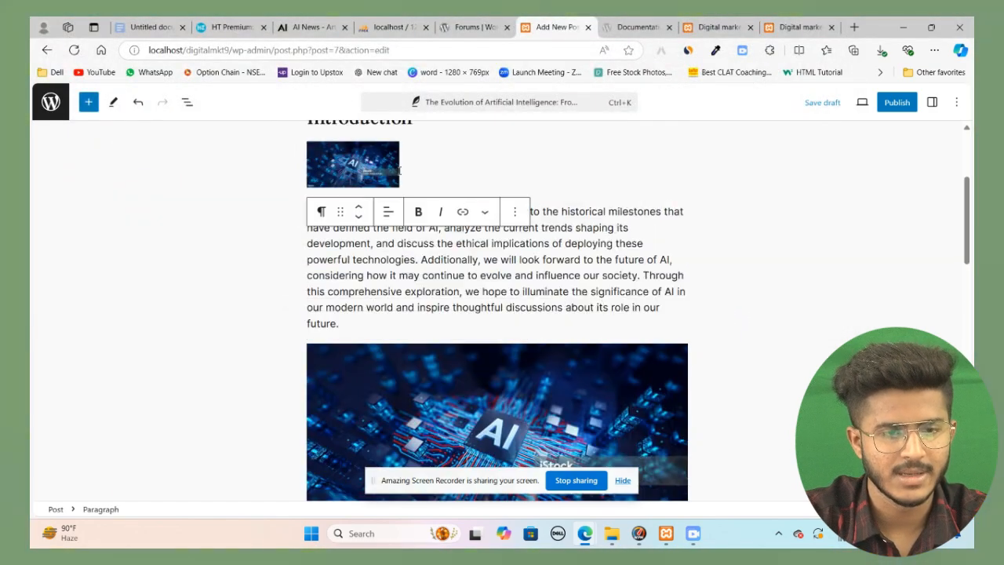
left_click(517, 213)
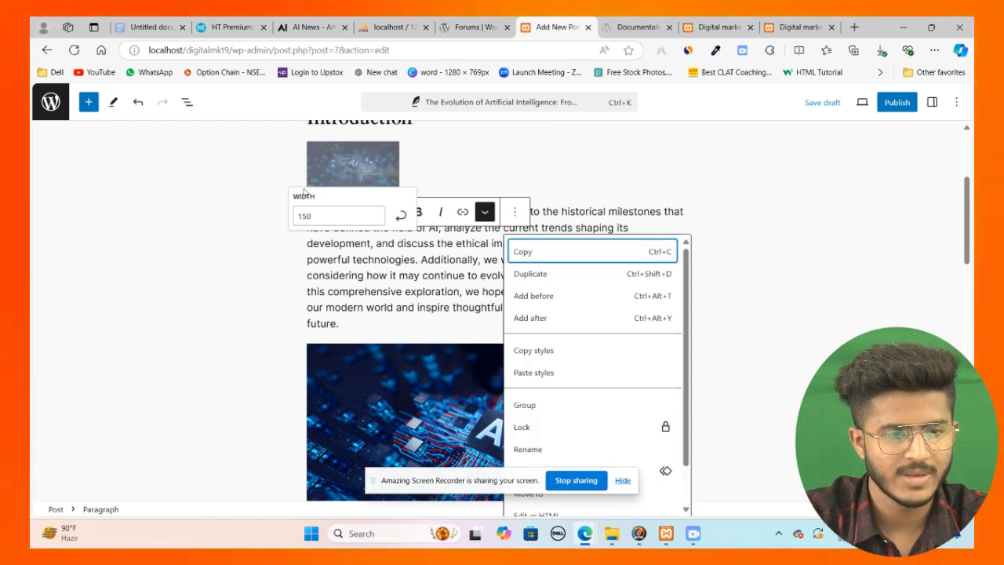
left_click(375, 213)
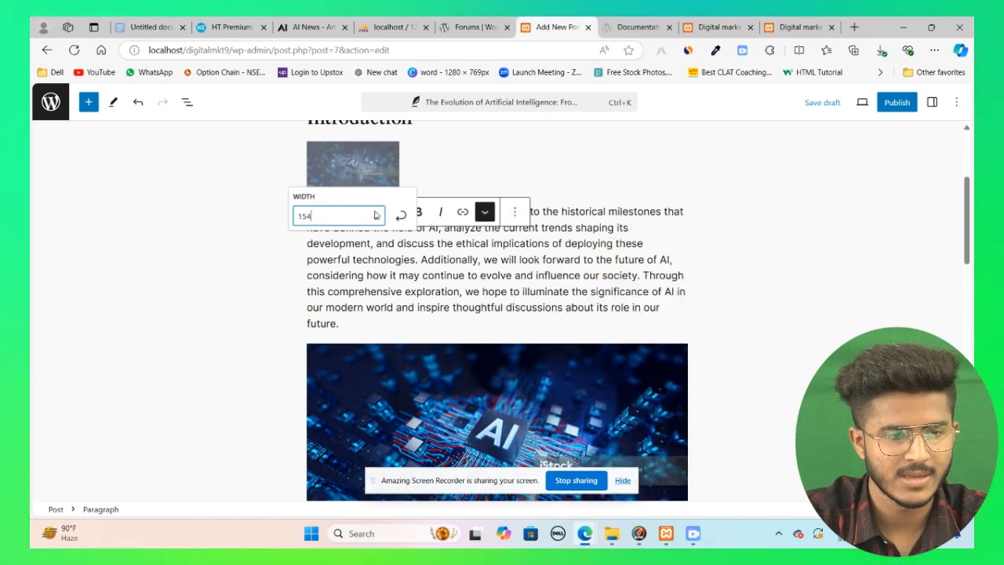
left_click(376, 214)
left_click(376, 214)
left_click(376, 213)
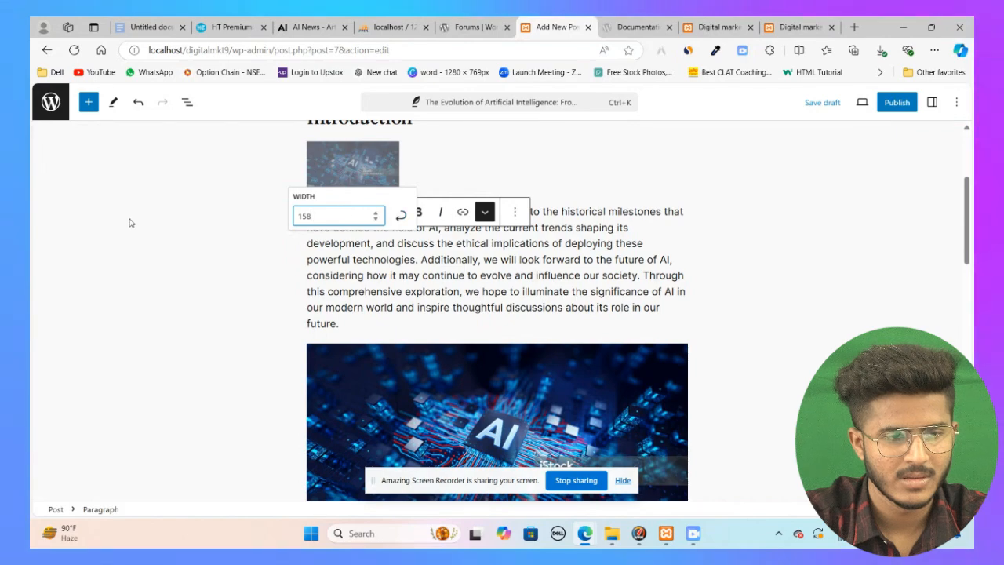
Step: Delete the introduction paragraph block that holds the inline image
left_click(515, 213)
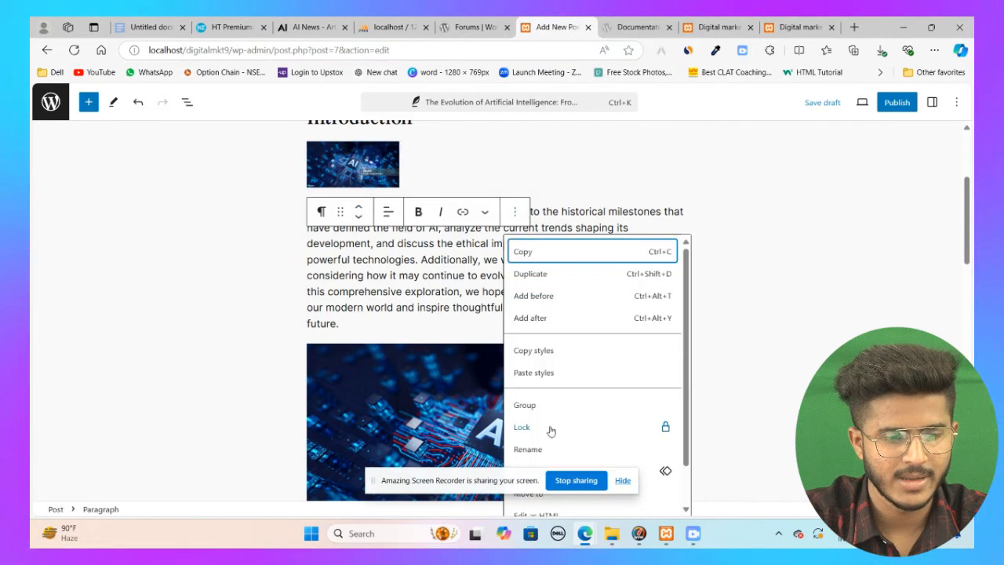
scroll(553, 486, "down", 1)
left_click(547, 508)
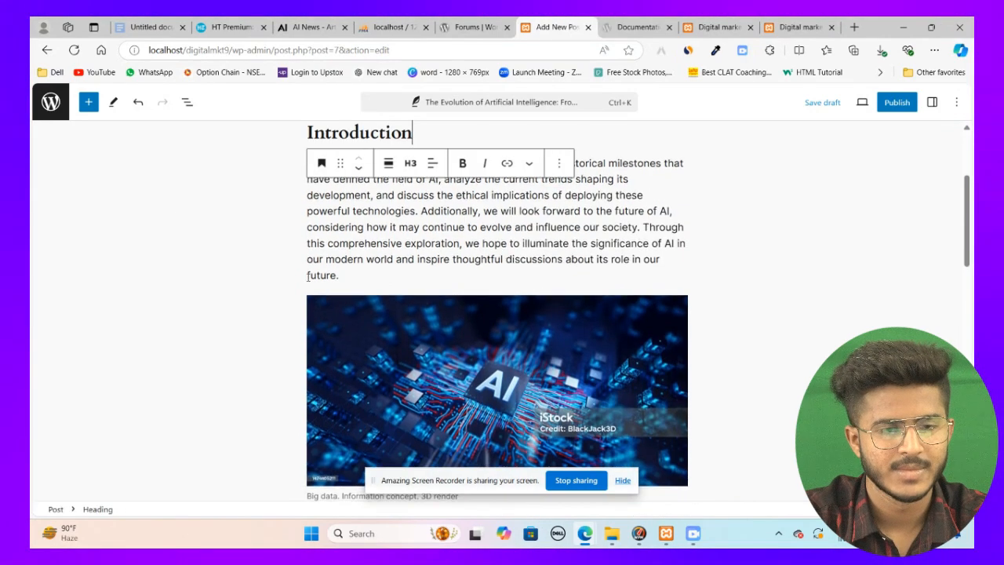
Step: Scroll through the post to review the introduction, the new image and the following sections
scroll(207, 280, "down", 4)
scroll(431, 278, "up", 2)
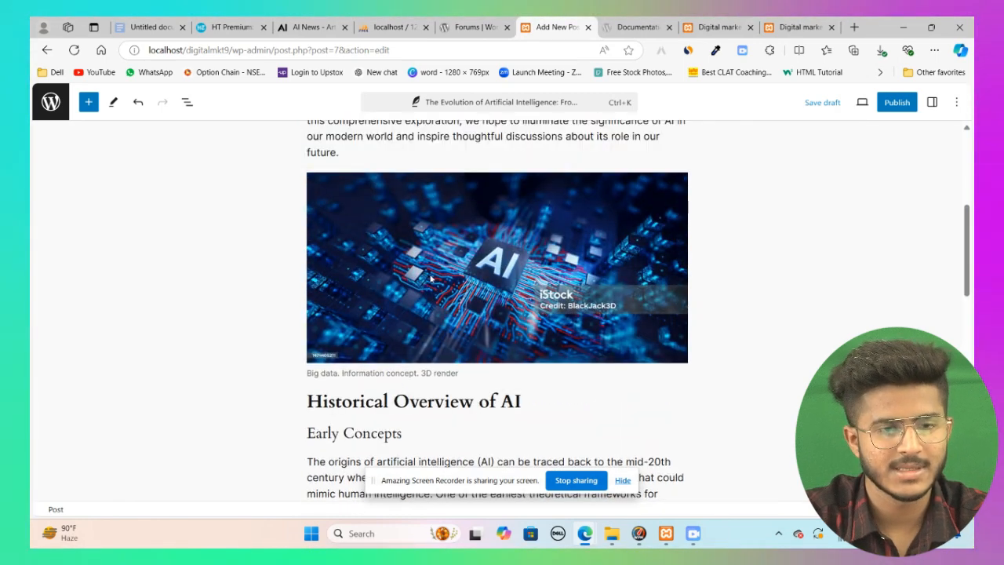
scroll(431, 278, "up", 4)
scroll(432, 269, "down", 3)
scroll(435, 269, "up", 4)
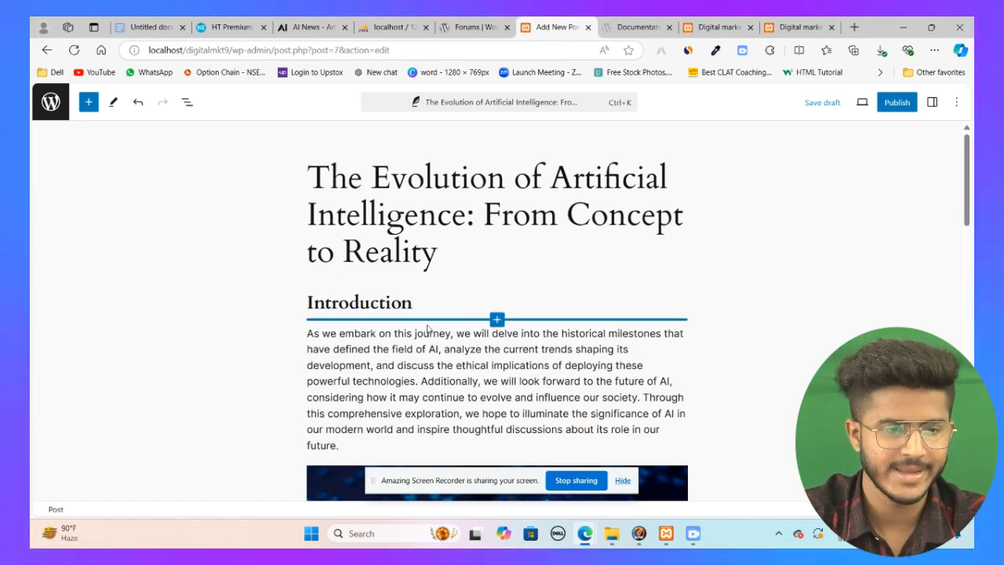
scroll(435, 327, "down", 3)
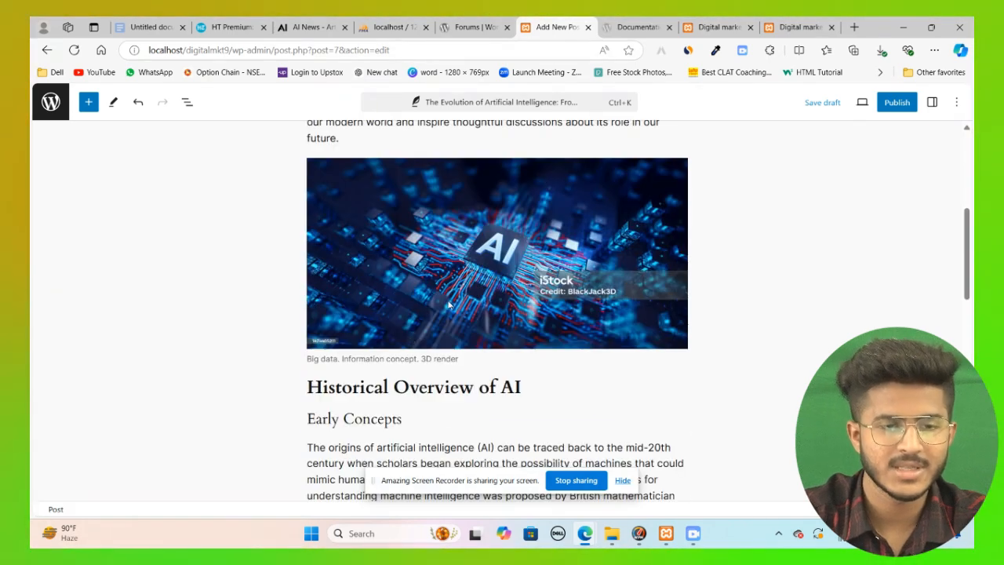
scroll(447, 306, "down", 5)
scroll(450, 302, "down", 6)
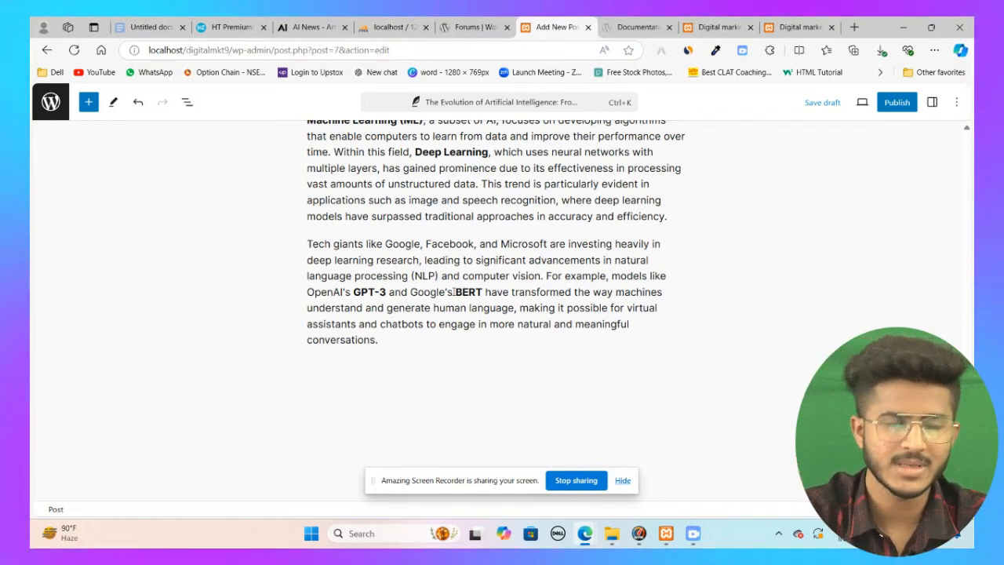
scroll(549, 236, "up", 12)
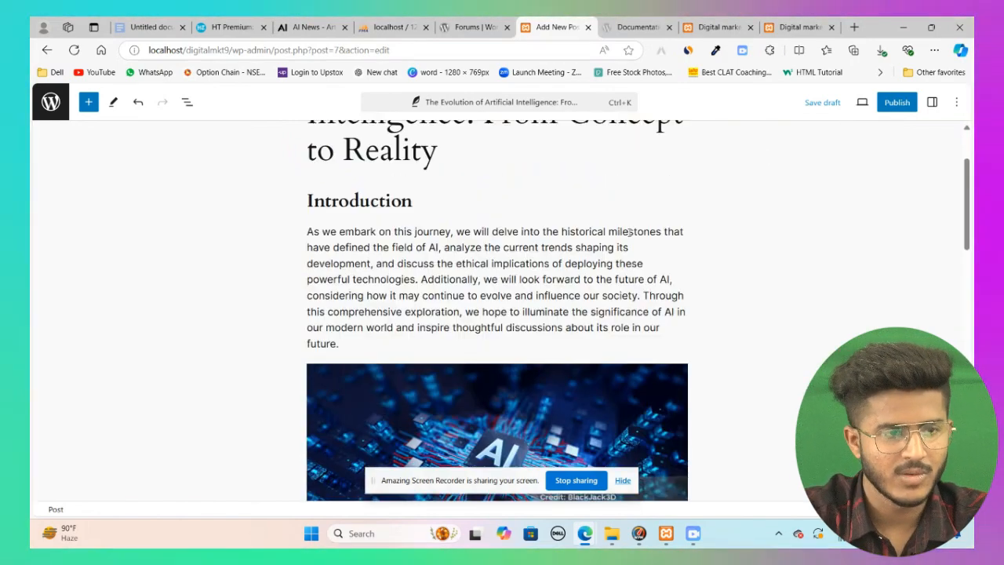
scroll(627, 228, "up", 2)
scroll(473, 307, "down", 6)
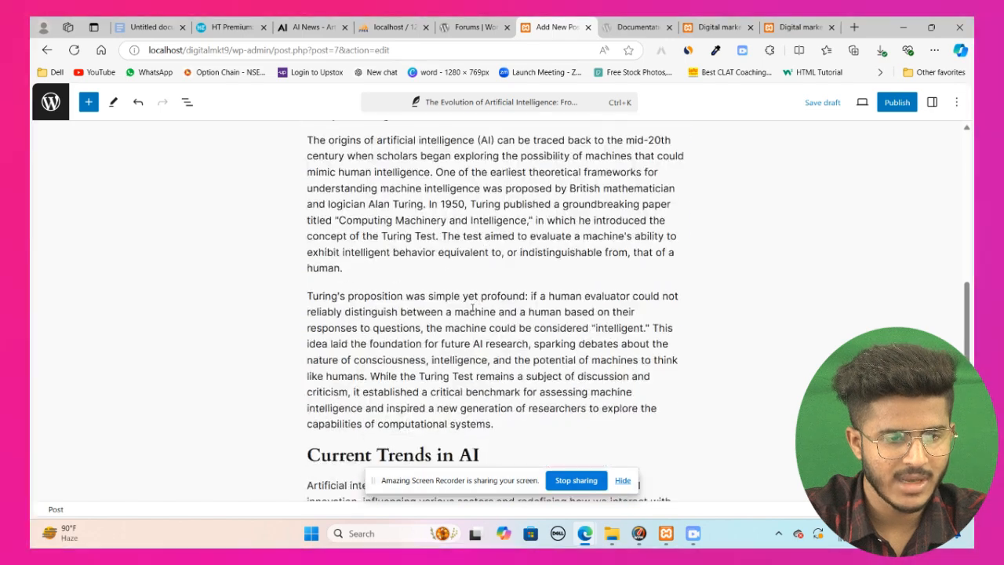
Step: Insert a Gallery block between the two Early Concepts paragraphs and upload the ai 2 and ai images
mouse_move(499, 285)
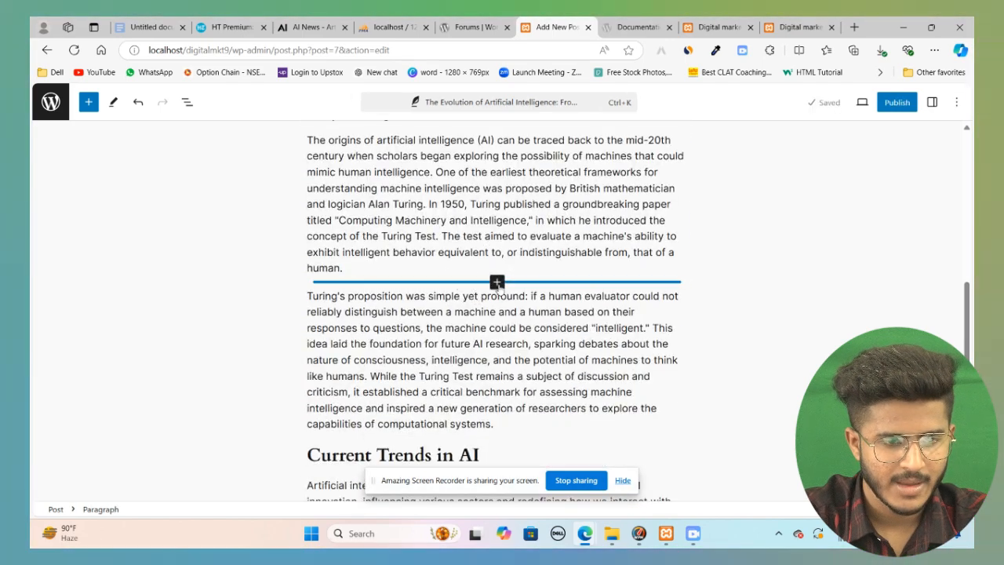
left_click(498, 282)
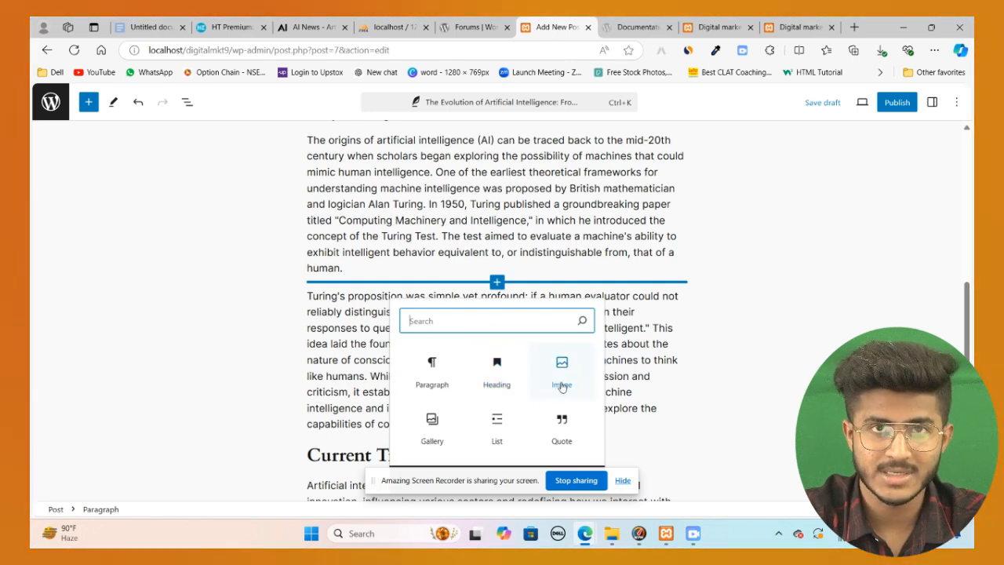
left_click(430, 422)
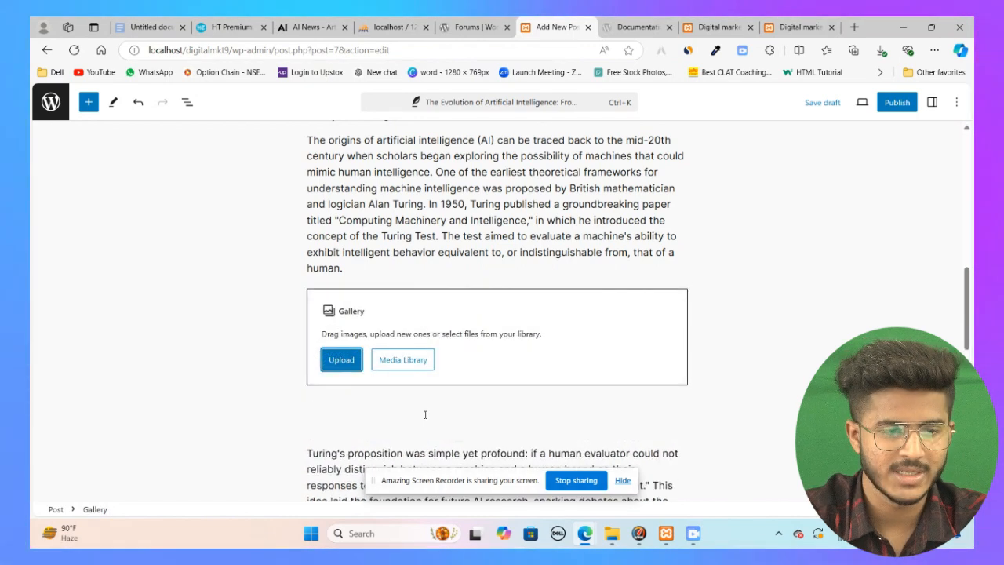
left_click(330, 362)
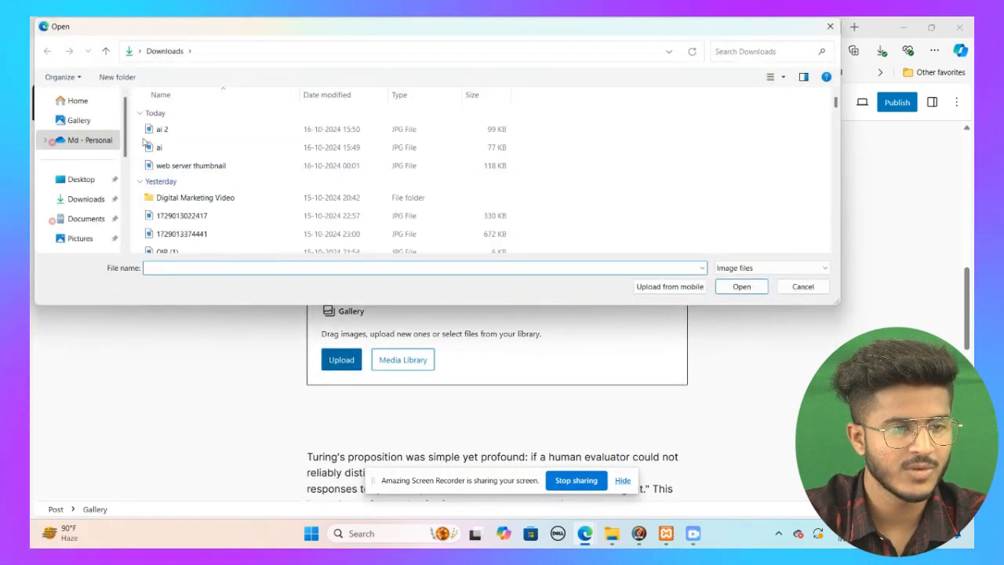
left_click(161, 129)
left_click(173, 147, "ctrl")
left_click(741, 287)
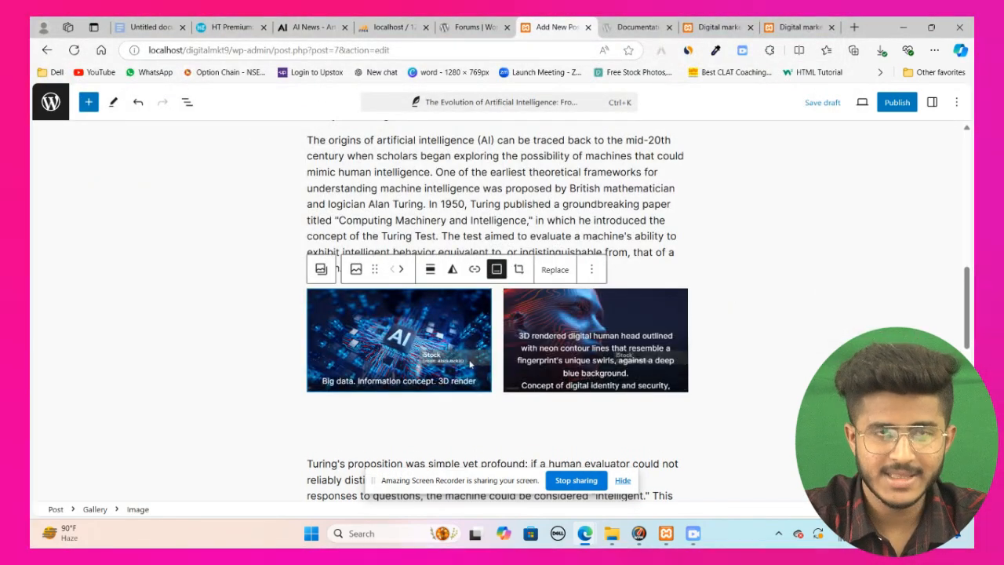
Step: Add a List block directly below the gallery
scroll(495, 351, "down", 2)
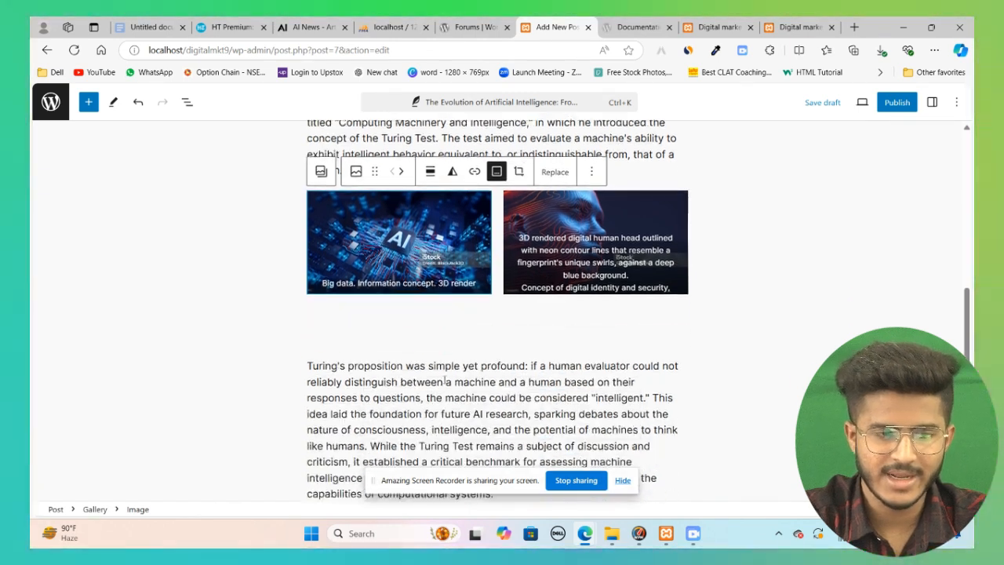
left_click(494, 332)
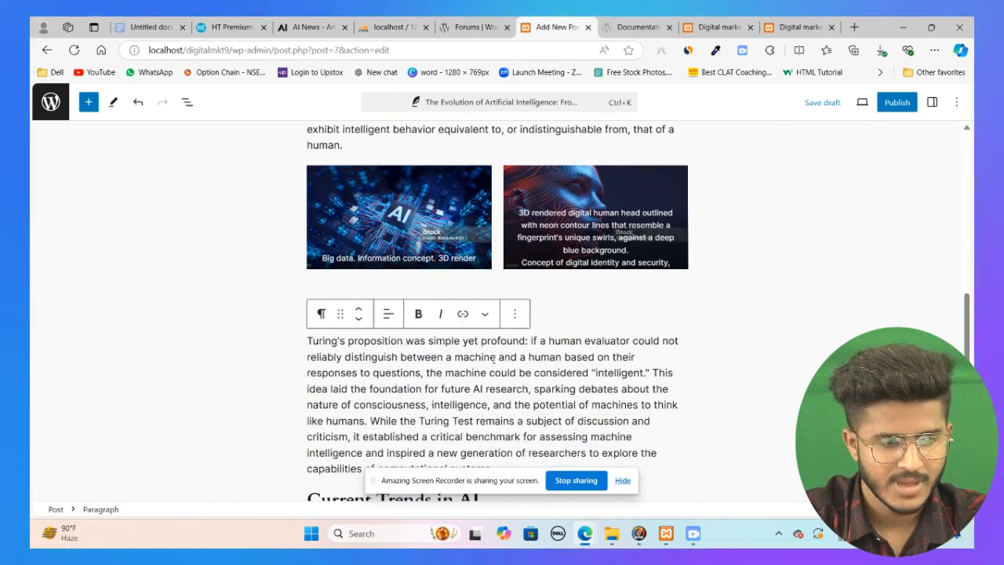
left_click(497, 302)
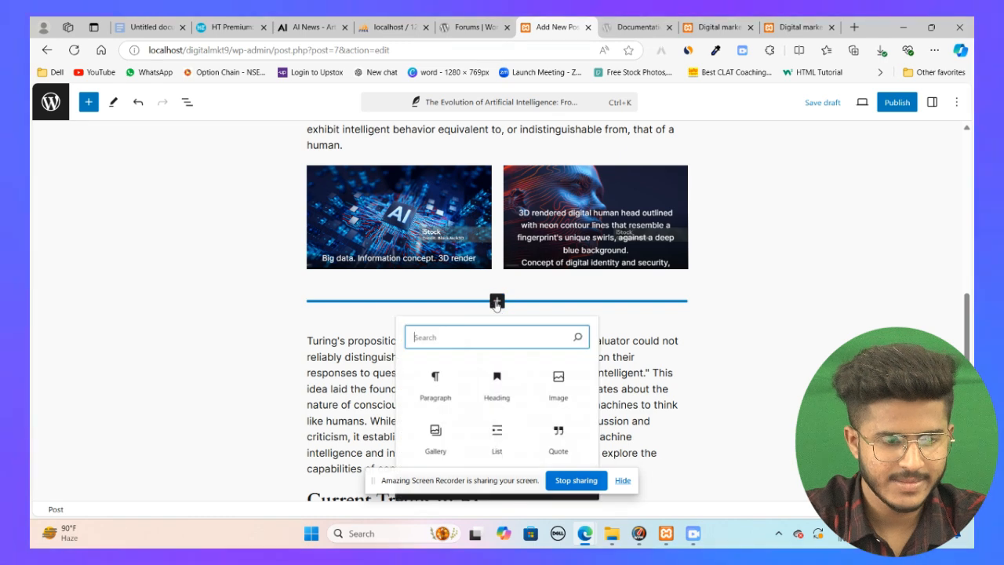
left_click(498, 443)
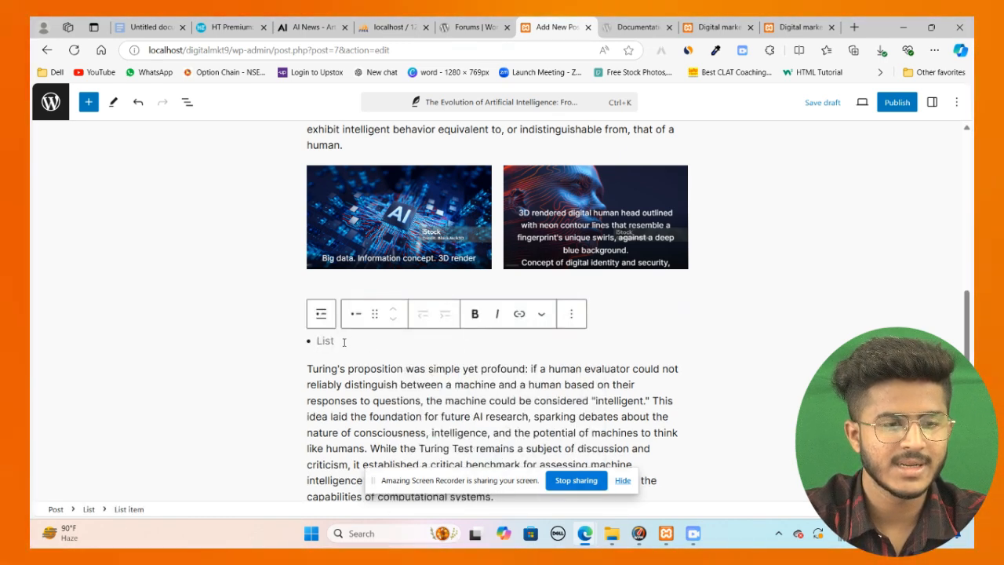
Step: In the Google Doc, copy the opening sentence of the Turing's proposition paragraph
left_click(150, 27)
left_click(375, 348)
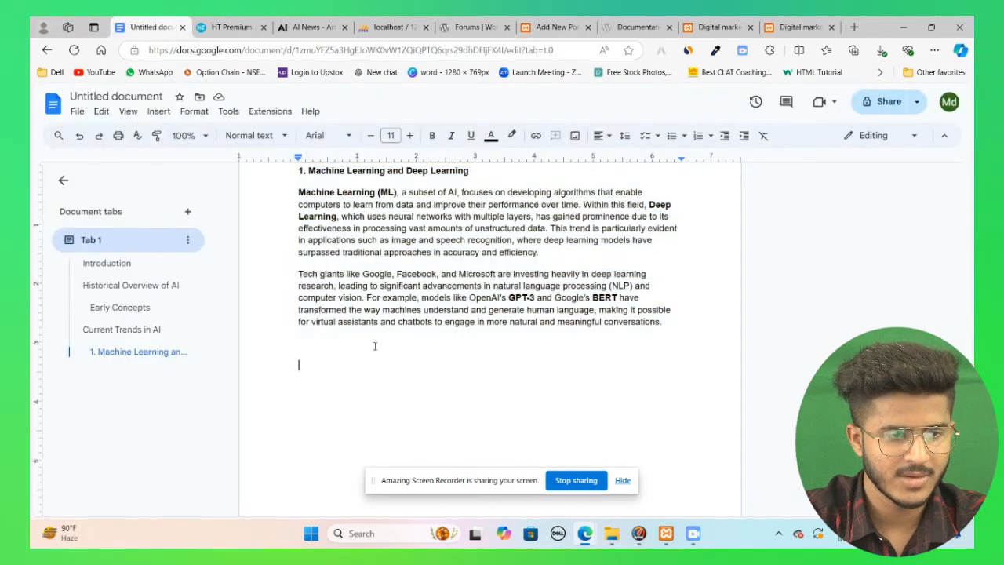
scroll(350, 295, "up", 5)
scroll(350, 295, "up", 4)
scroll(352, 300, "down", 3)
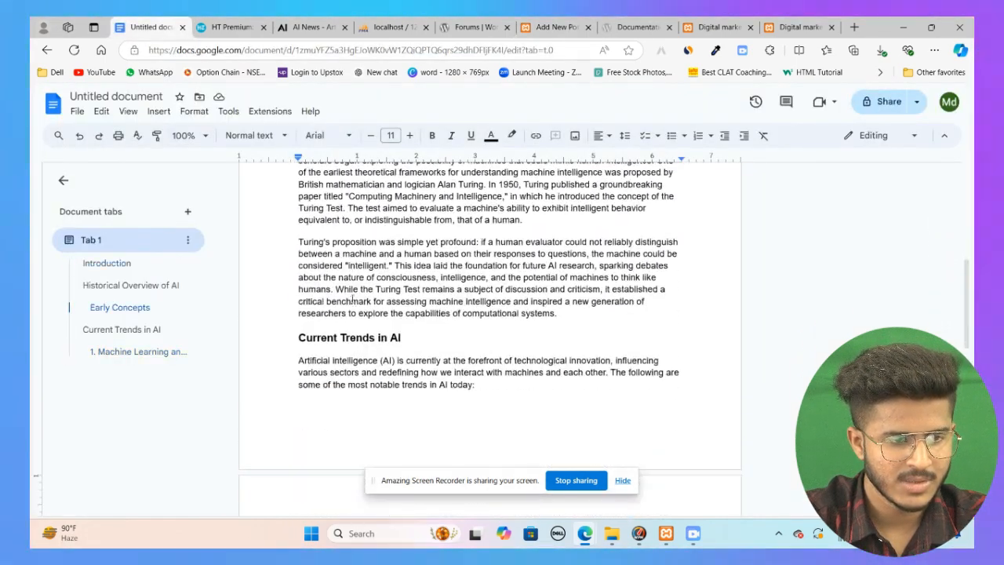
left_click_drag(297, 242, 399, 270)
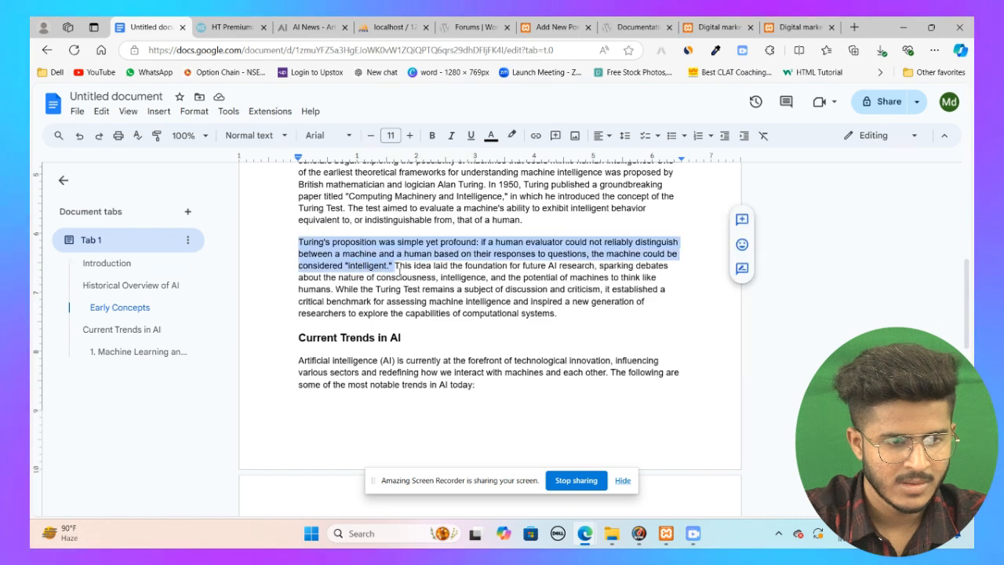
right_click(388, 246)
left_click(428, 226)
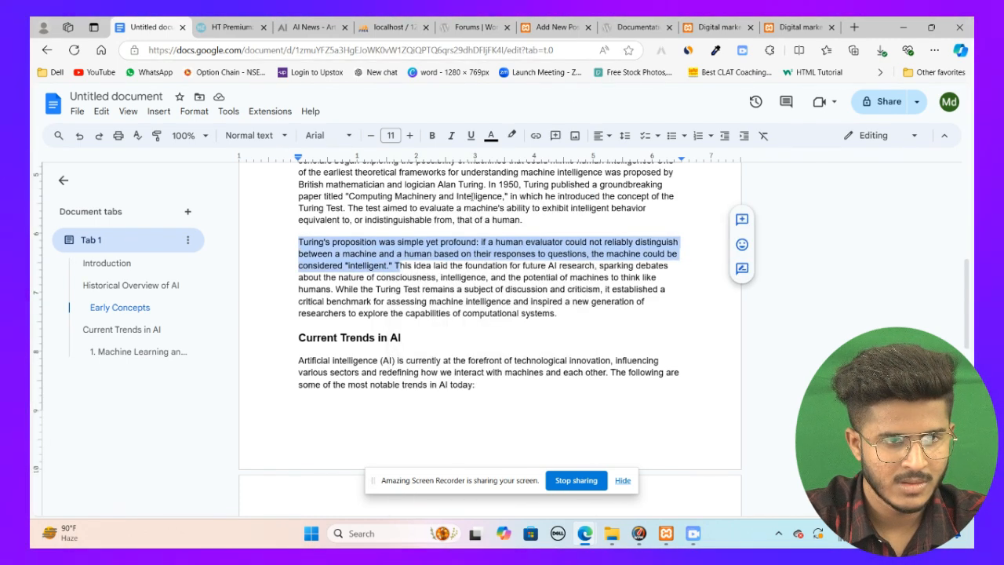
Step: Paste the copied sentence into the empty list item in the post
left_click(560, 26)
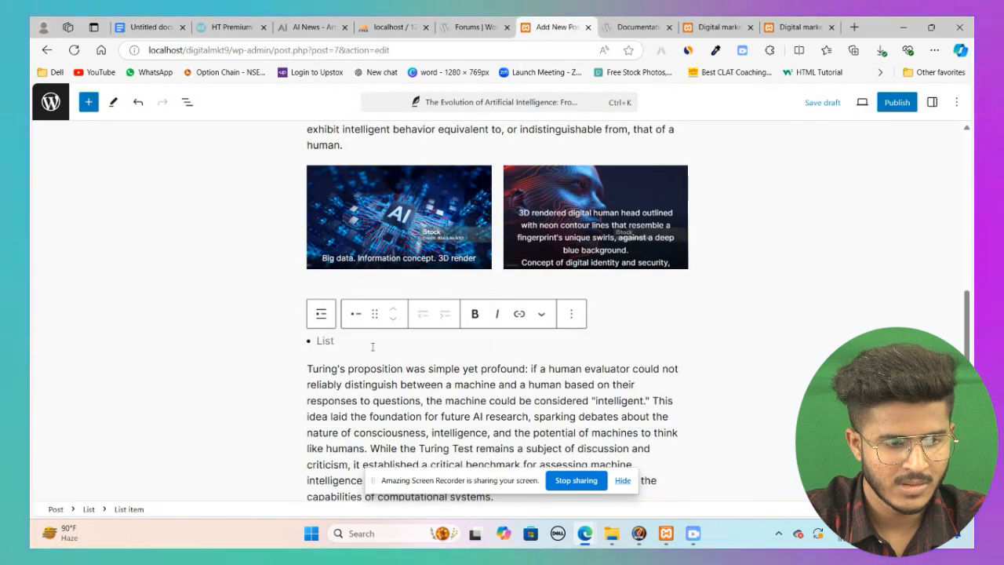
right_click(370, 341)
left_click(405, 222)
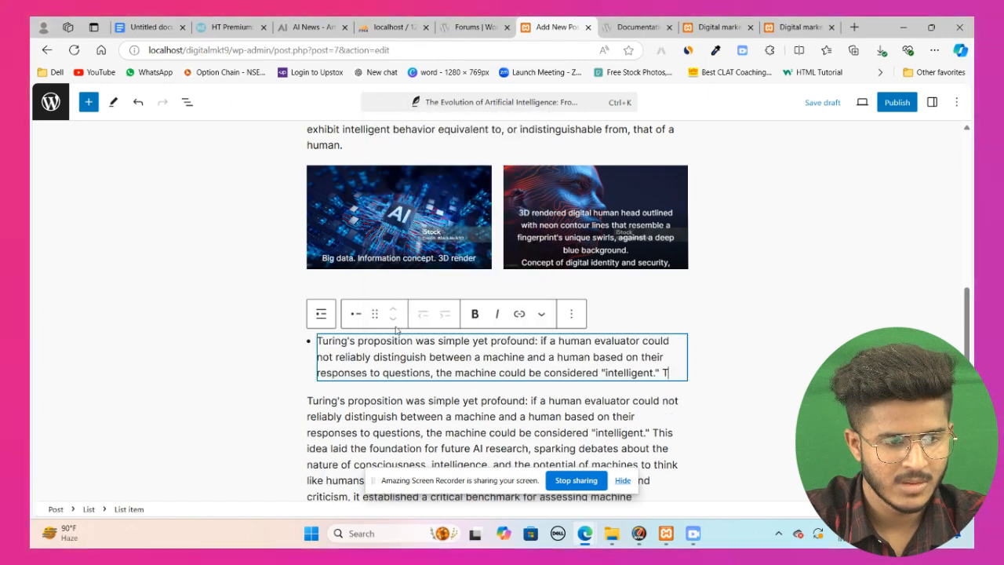
Step: Split the list item into two bullets before the word machine
triple_click(347, 355)
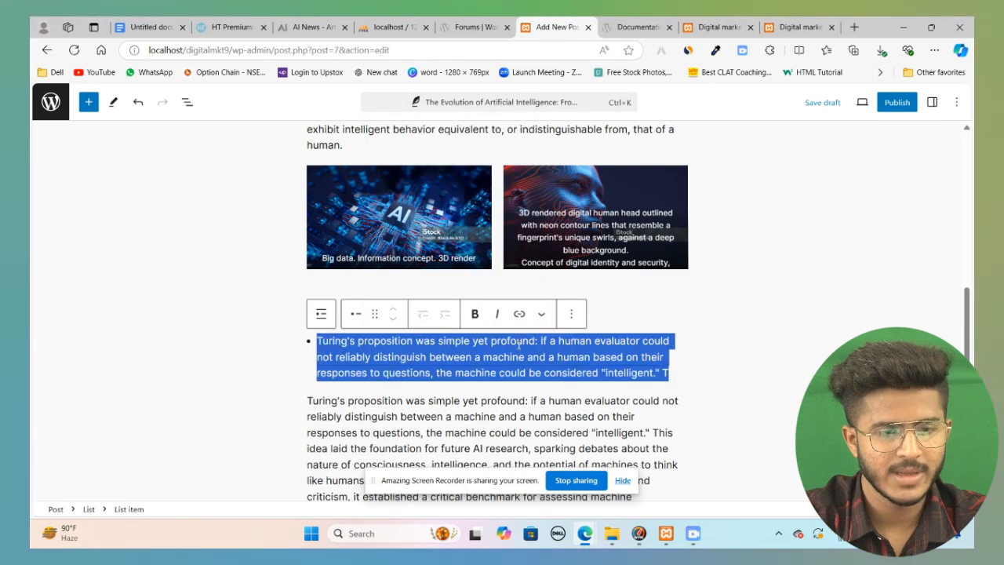
left_click(486, 343)
left_click(477, 357)
key("Return")
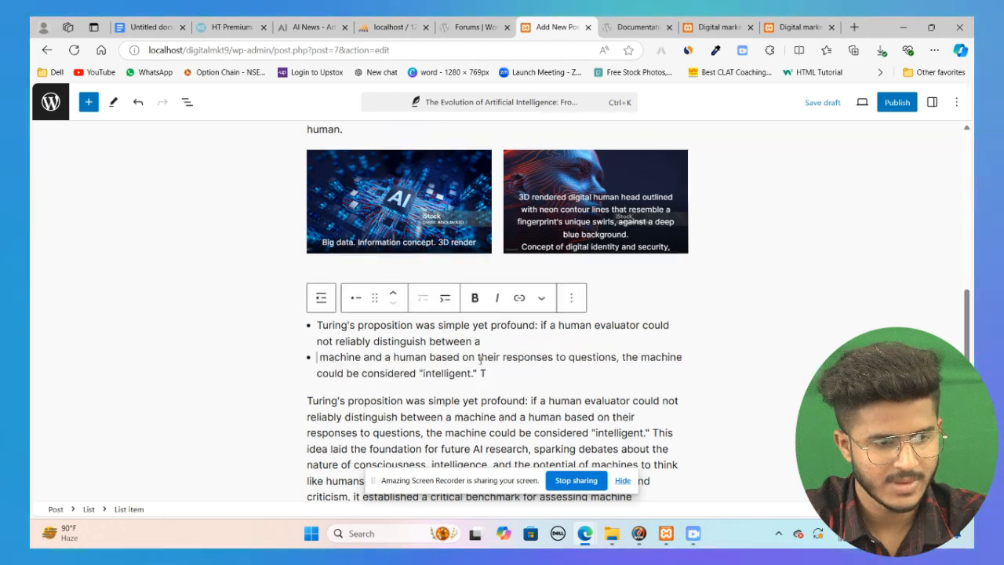
Step: Split the list item into further bullets at several points in the sentence
left_click(479, 361)
key("Return")
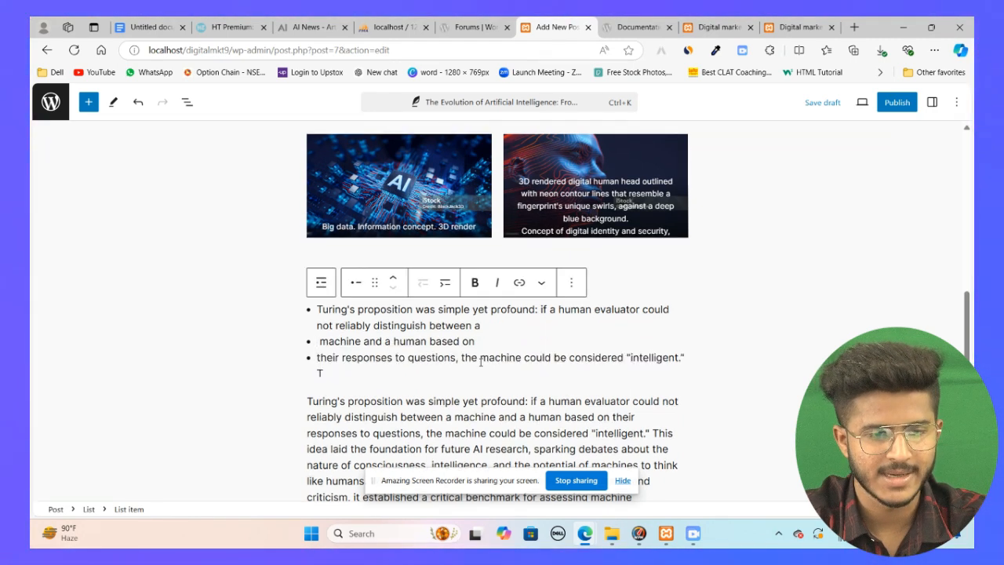
left_click(480, 358)
key("Return")
left_click(480, 358)
key("Return")
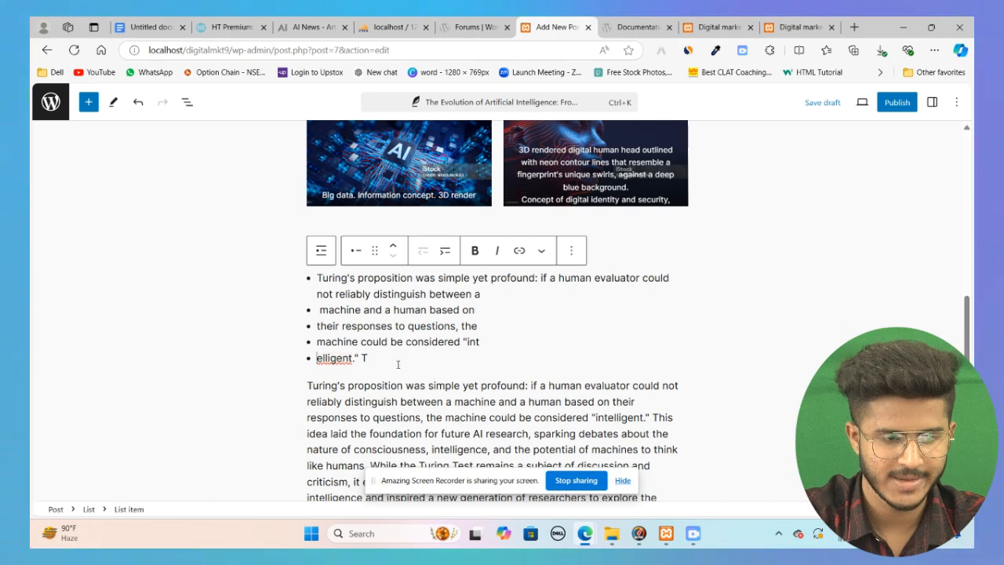
Step: Select all the list text and delete it, leaving a single empty list item
left_click(398, 363)
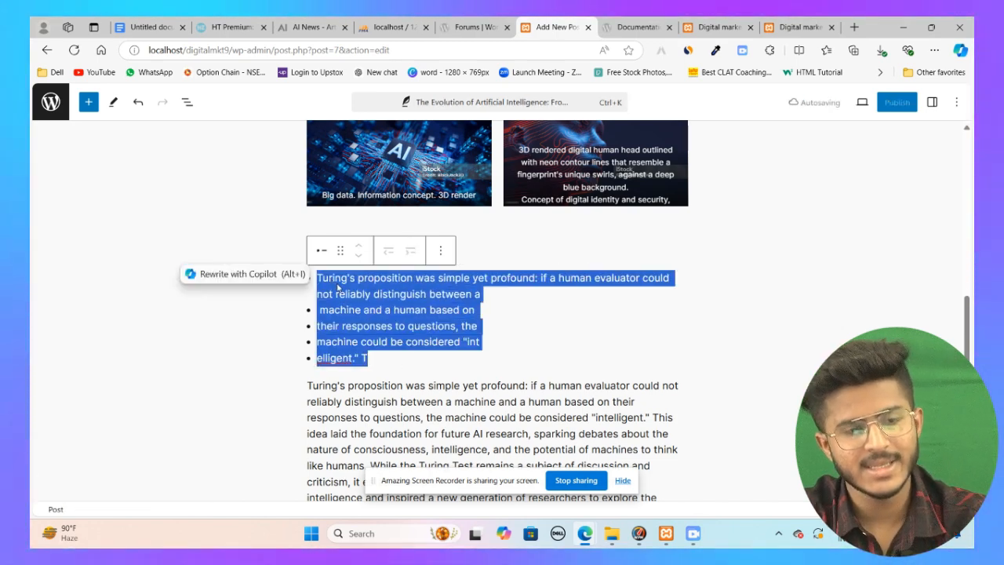
key("BackSpace")
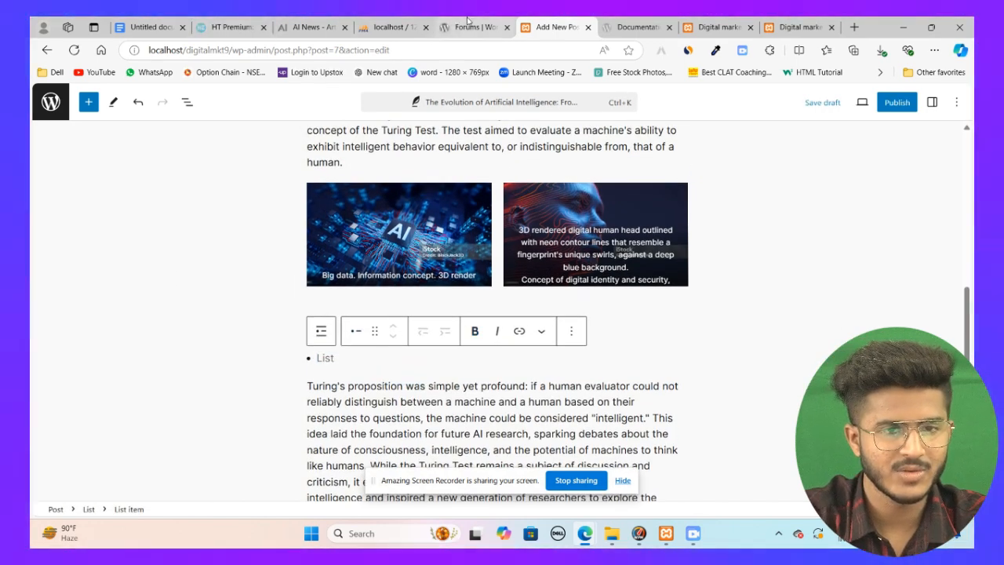
Step: Publish the post
left_click(715, 26)
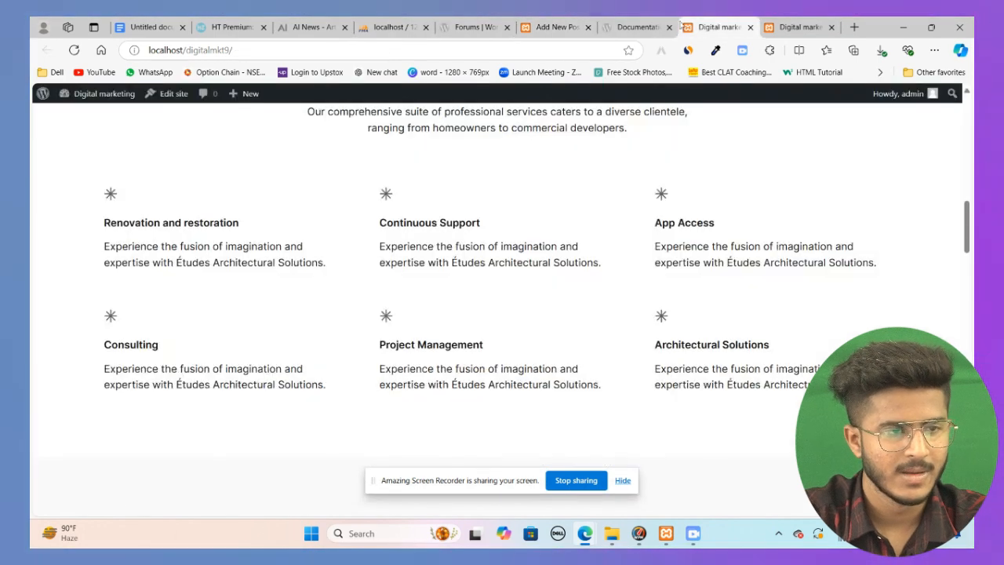
left_click(41, 94)
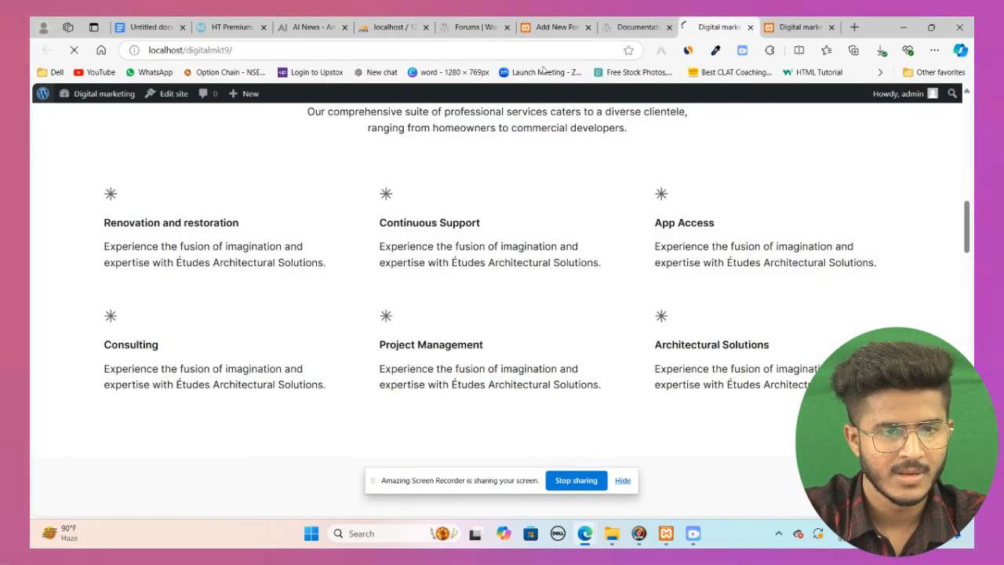
left_click(543, 29)
left_click(876, 110)
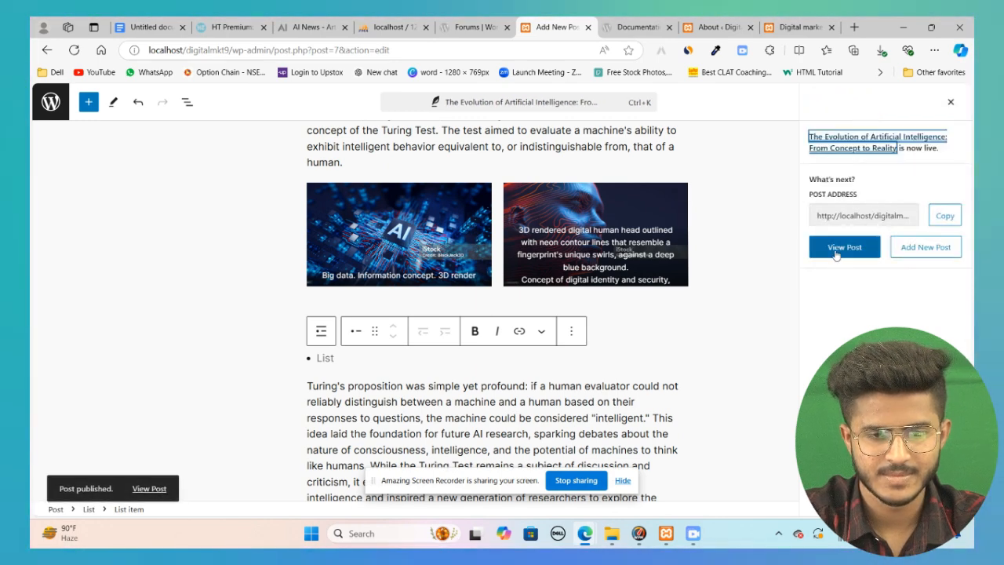
Step: Open the published post on the site
left_click(838, 248)
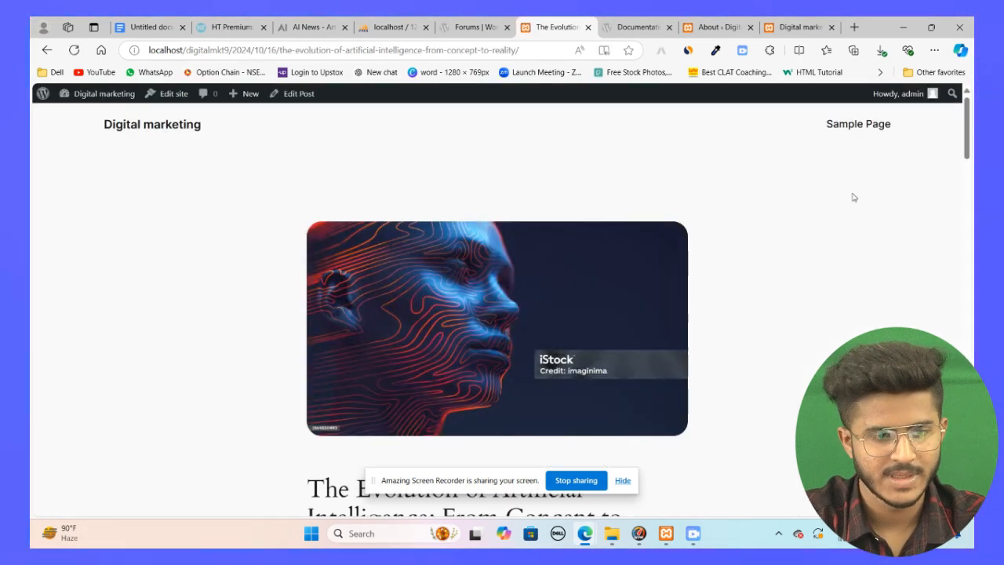
scroll(561, 316, "down", 3)
scroll(577, 284, "up", 3)
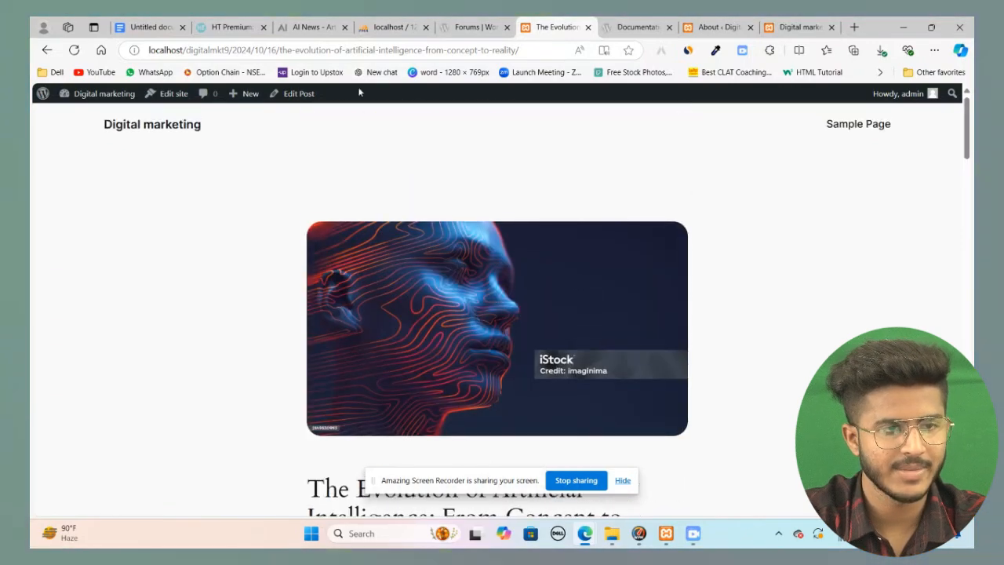
left_click(248, 25)
scroll(537, 322, "down", 4)
scroll(537, 322, "up", 4)
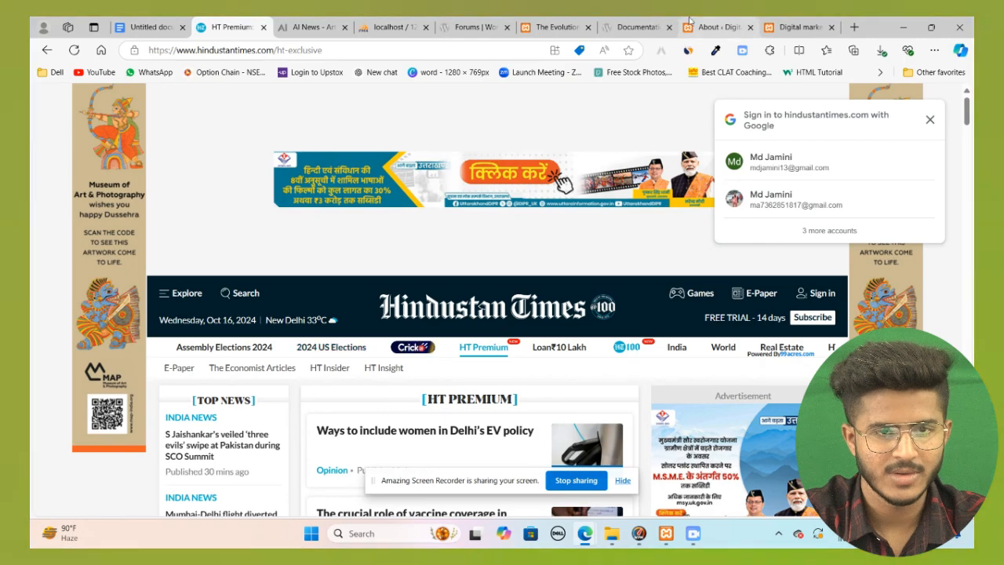
left_click(715, 27)
left_click(474, 27)
left_click(541, 25)
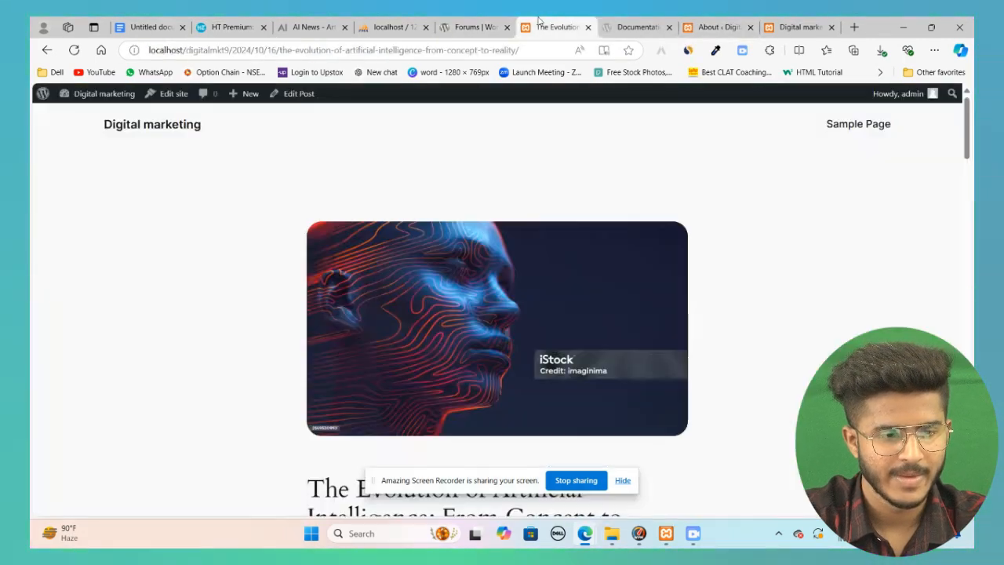
Step: Scroll through the published post to review its content, images and layout
scroll(655, 386, "down", 2)
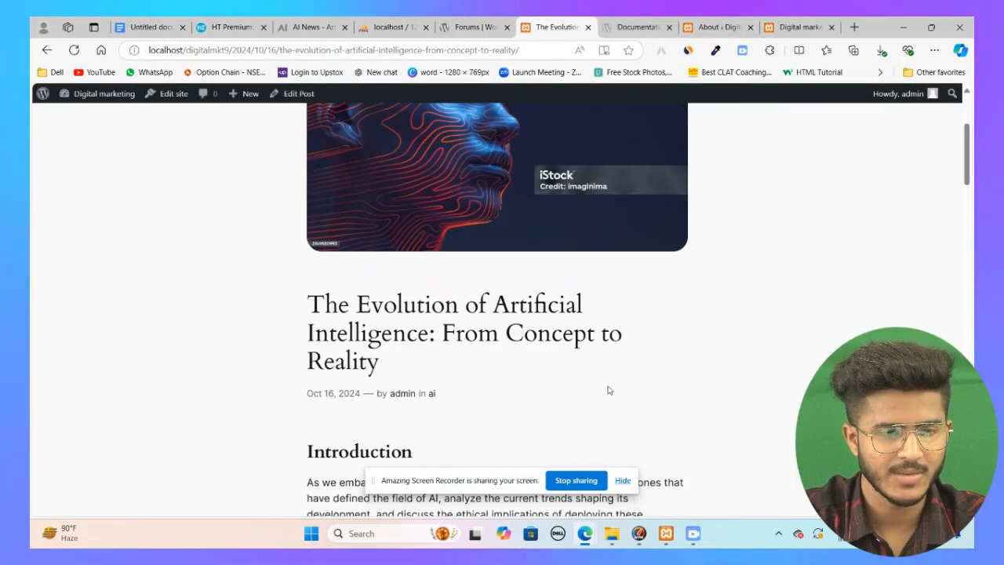
scroll(549, 377, "up", 2)
scroll(415, 321, "down", 4)
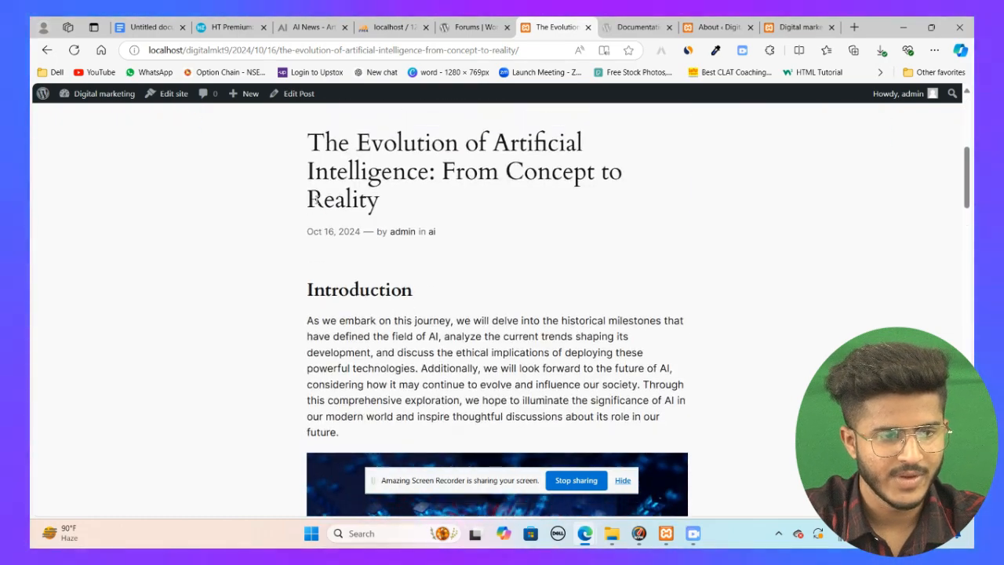
scroll(314, 199, "up", 1)
left_click_drag(306, 176, 437, 254)
scroll(448, 269, "down", 3)
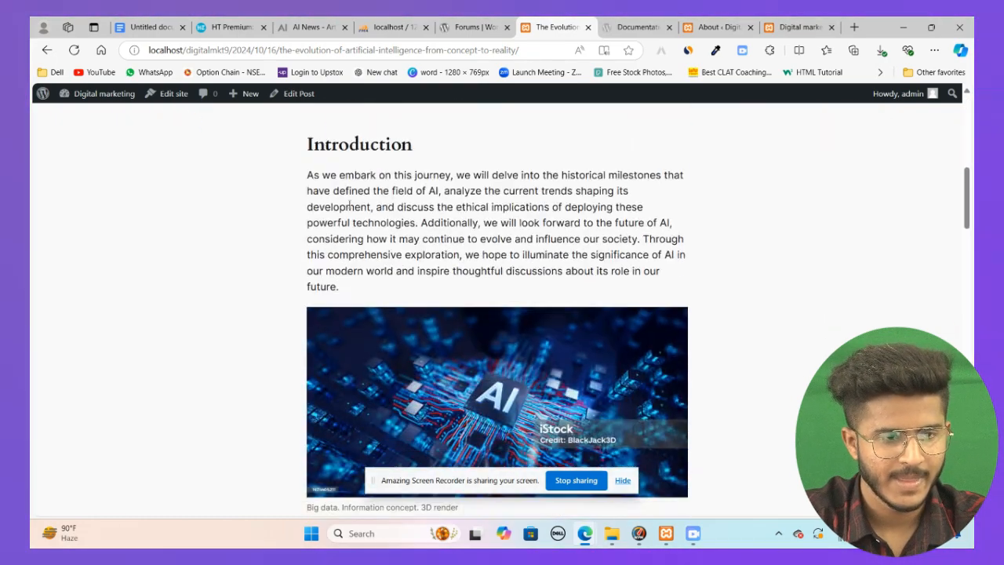
left_click_drag(307, 144, 411, 239)
scroll(433, 264, "down", 7)
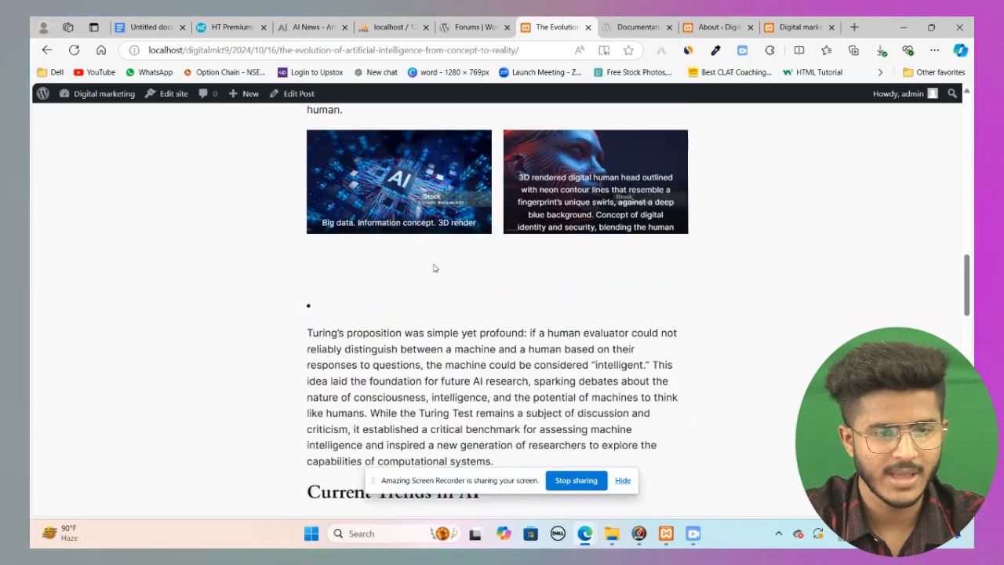
scroll(434, 268, "up", 2)
scroll(477, 290, "down", 15)
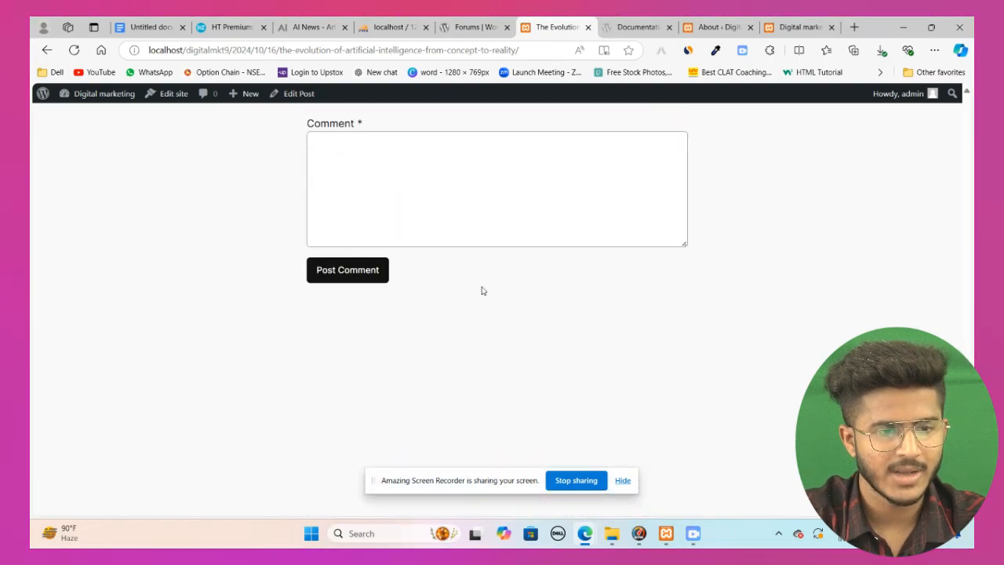
scroll(482, 292, "up", 2)
Step: Post a comment reading hii on the published post
left_click(371, 338)
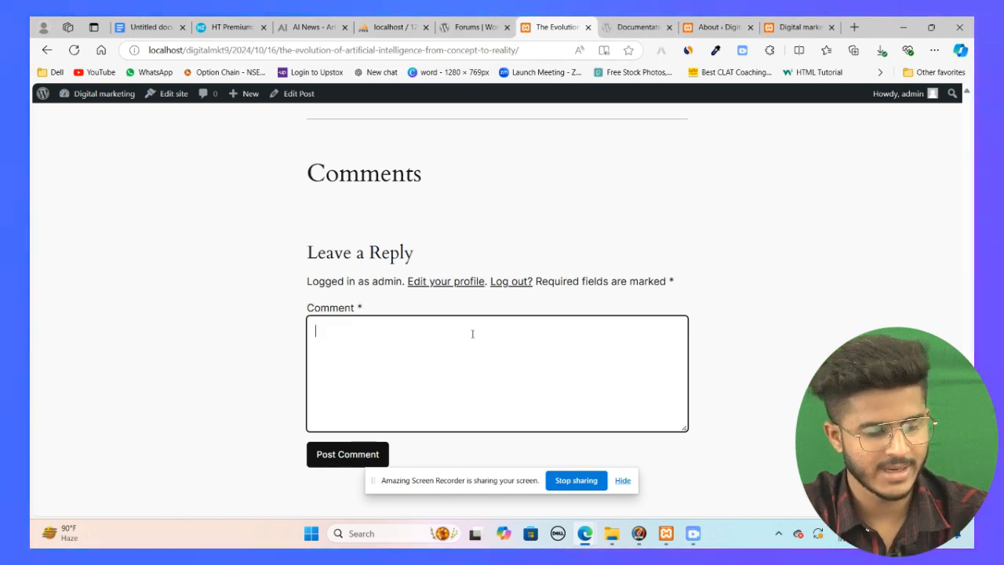
type("hii")
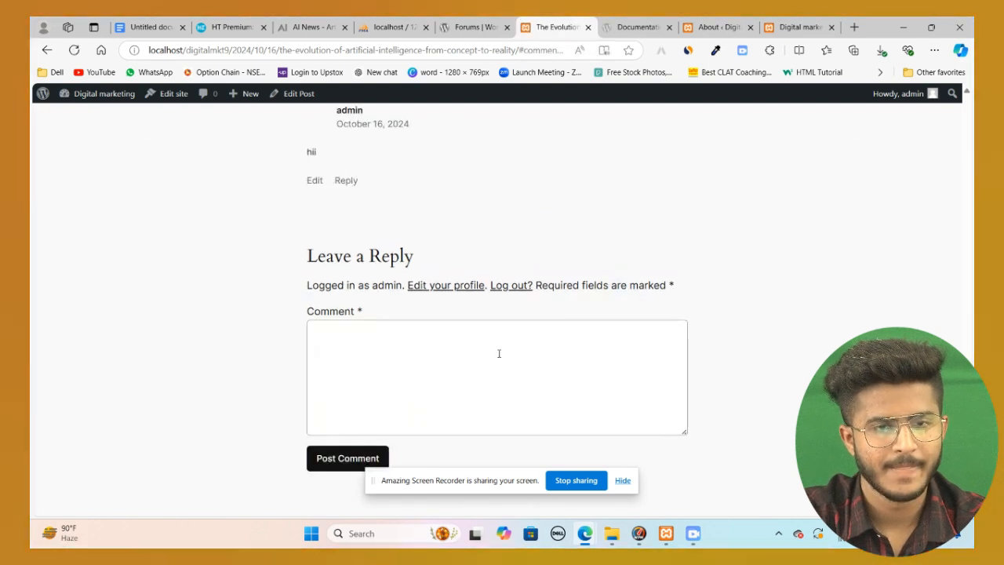
Step: Check the comment in the admin area and reopen the post in the block editor
left_click(699, 21)
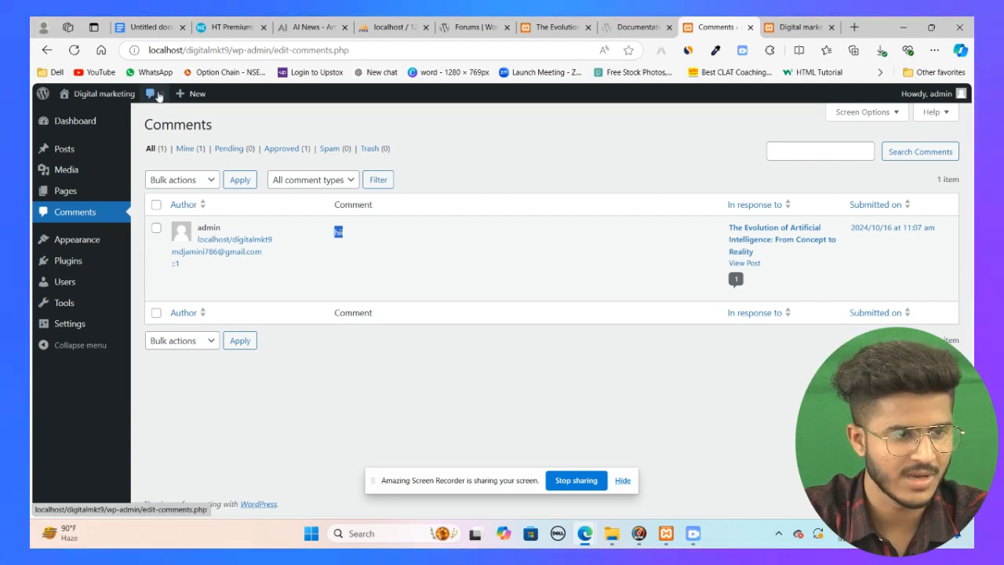
left_click(64, 149)
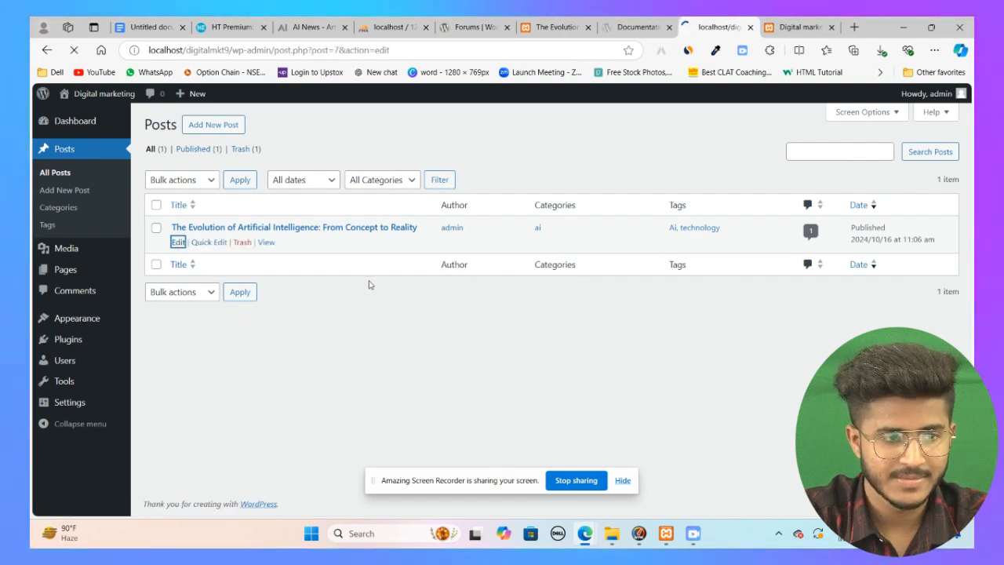
scroll(371, 285, "down", 10)
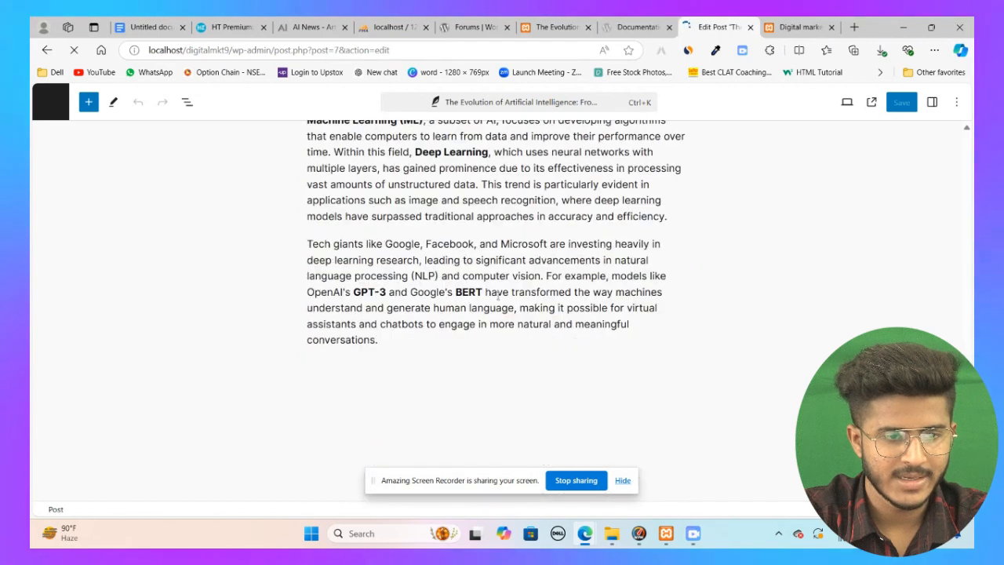
scroll(85, 217, "up", 10)
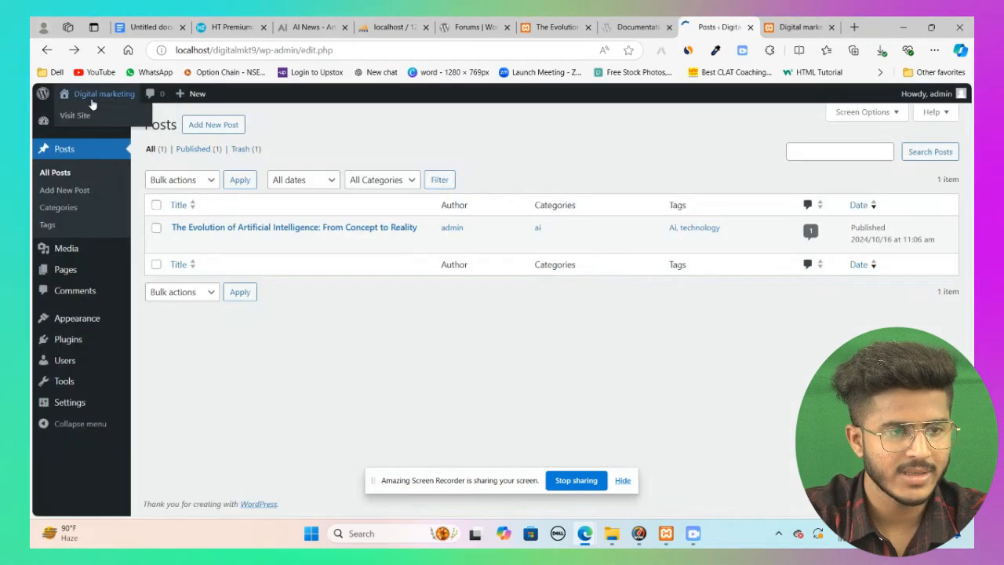
left_click(92, 104)
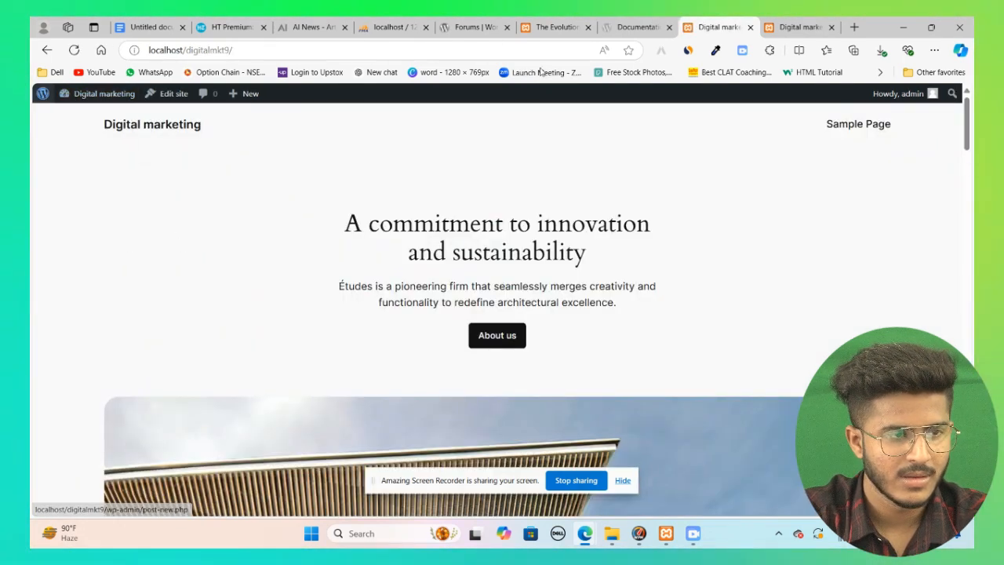
mouse_move(43, 94)
left_click(62, 112)
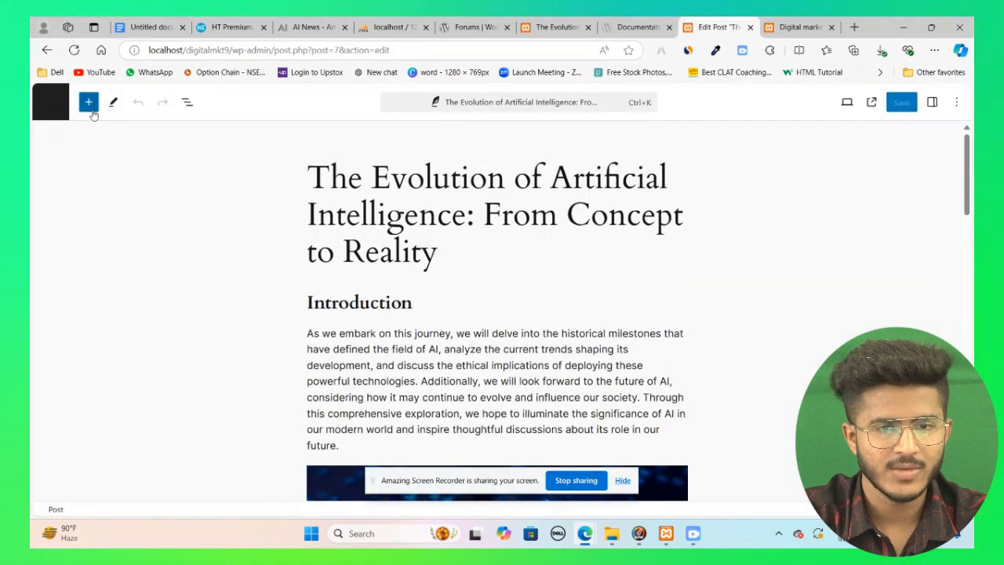
Step: Preview the post in Mobile and Tablet views and in a new browser tab
left_click(847, 103)
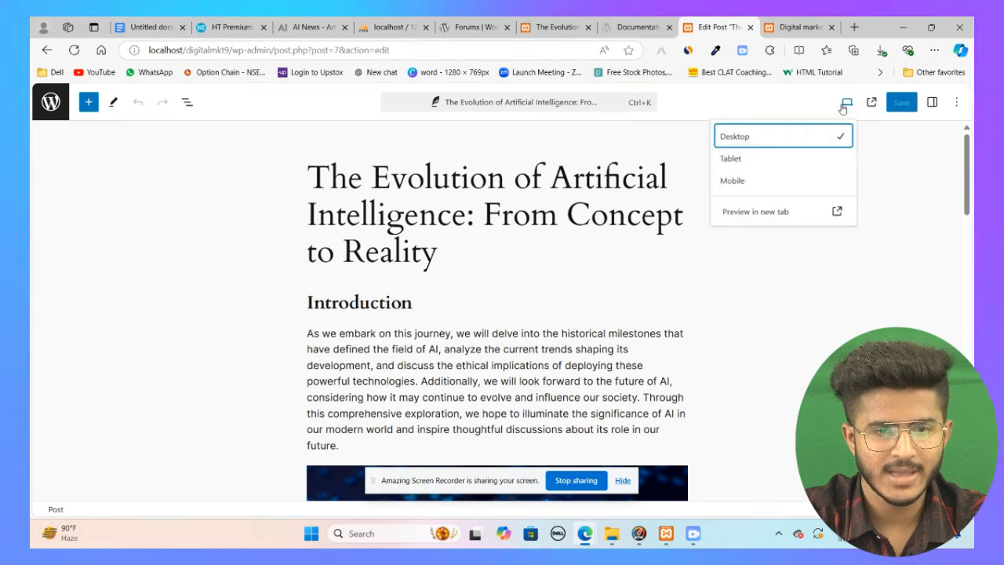
left_click(769, 190)
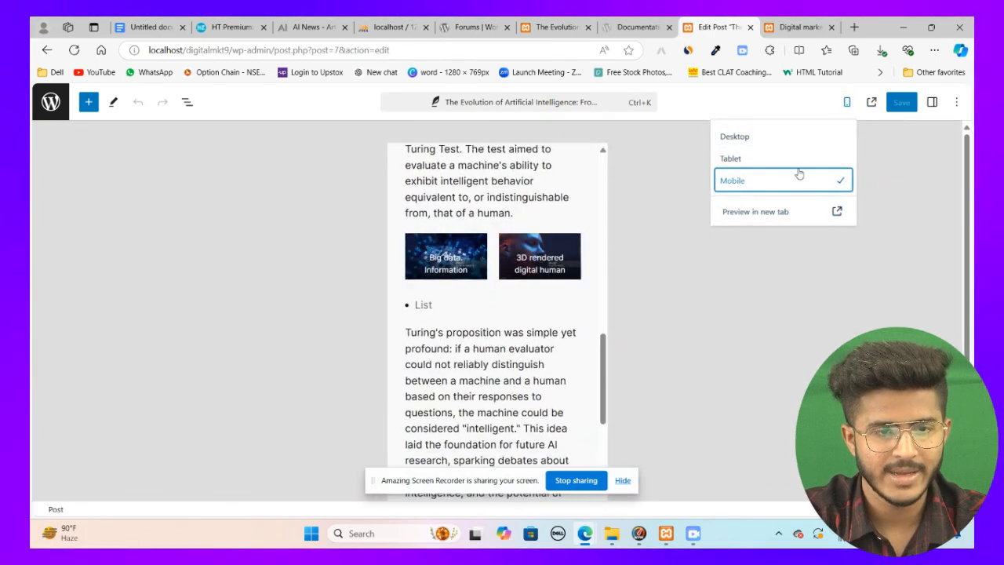
left_click(786, 160)
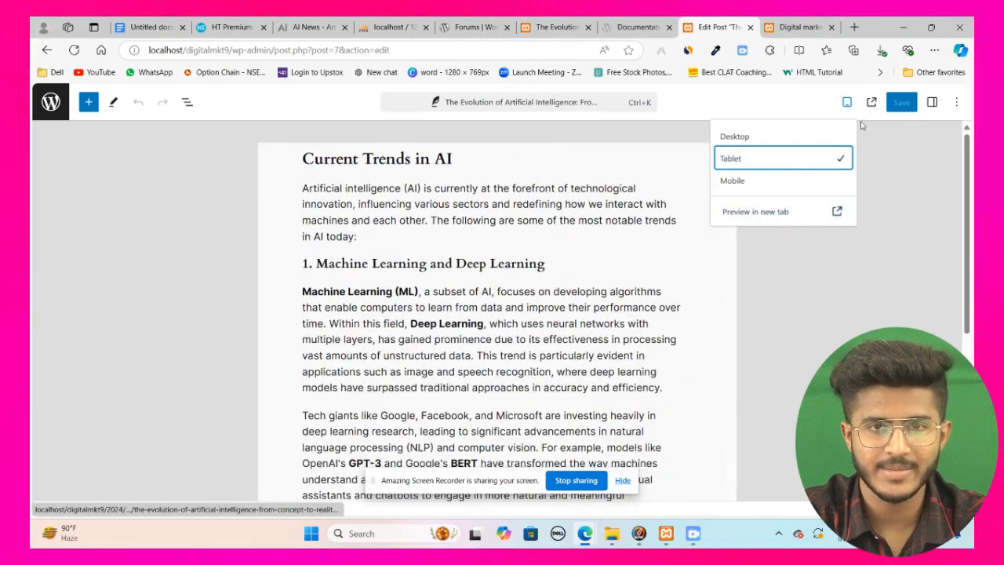
left_click(871, 102)
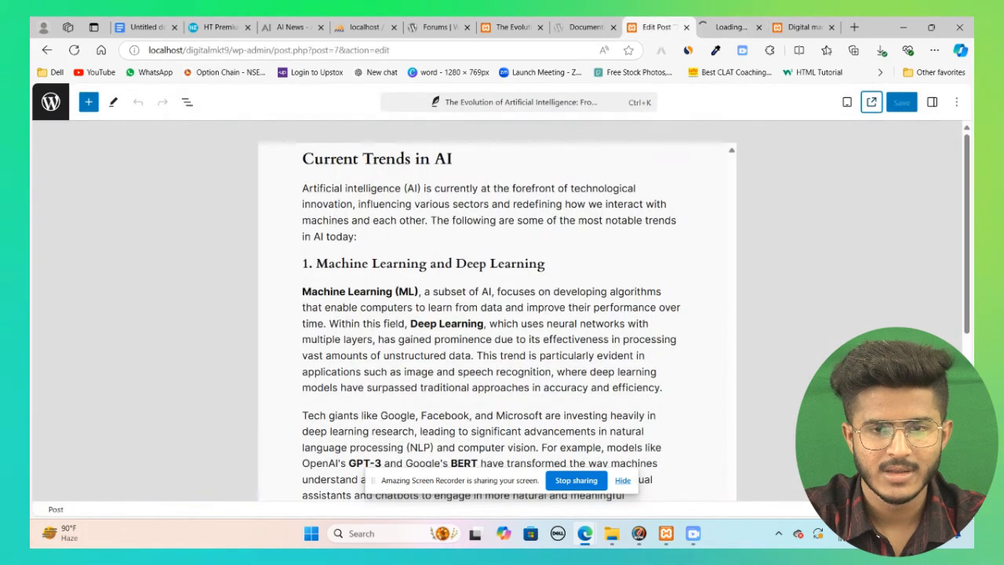
Step: Open the block inserter and browse through the available block types
left_click(957, 103)
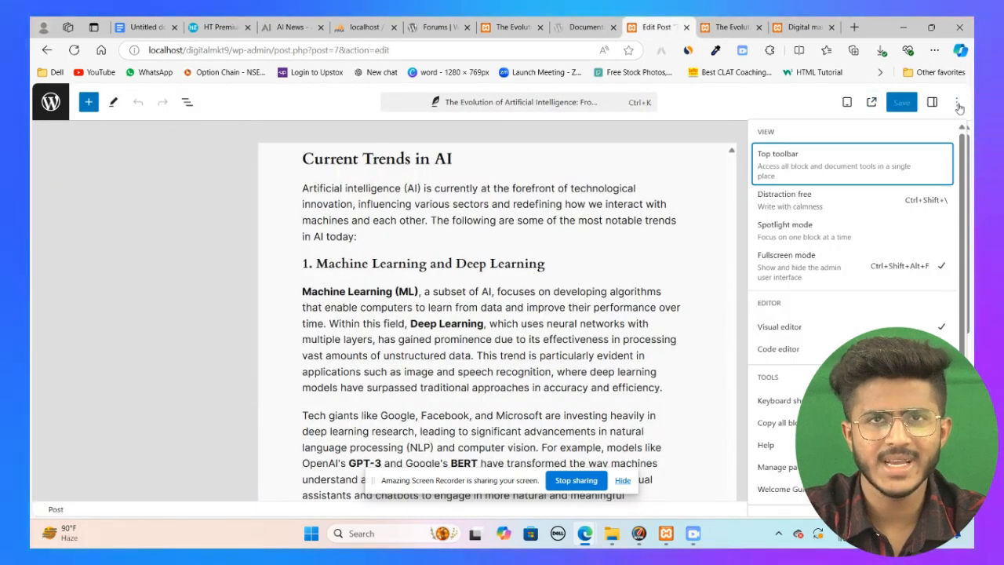
left_click(71, 204)
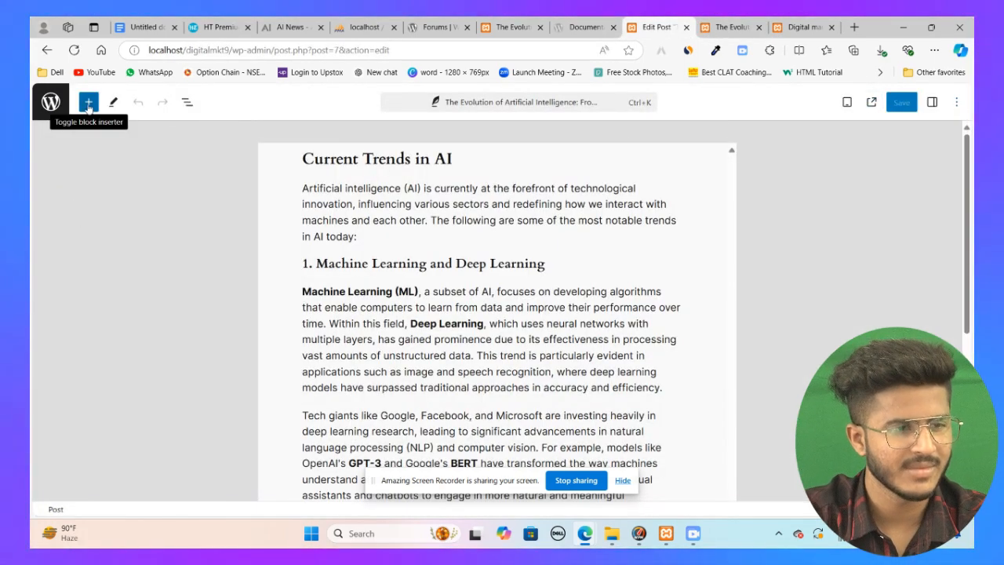
left_click(88, 103)
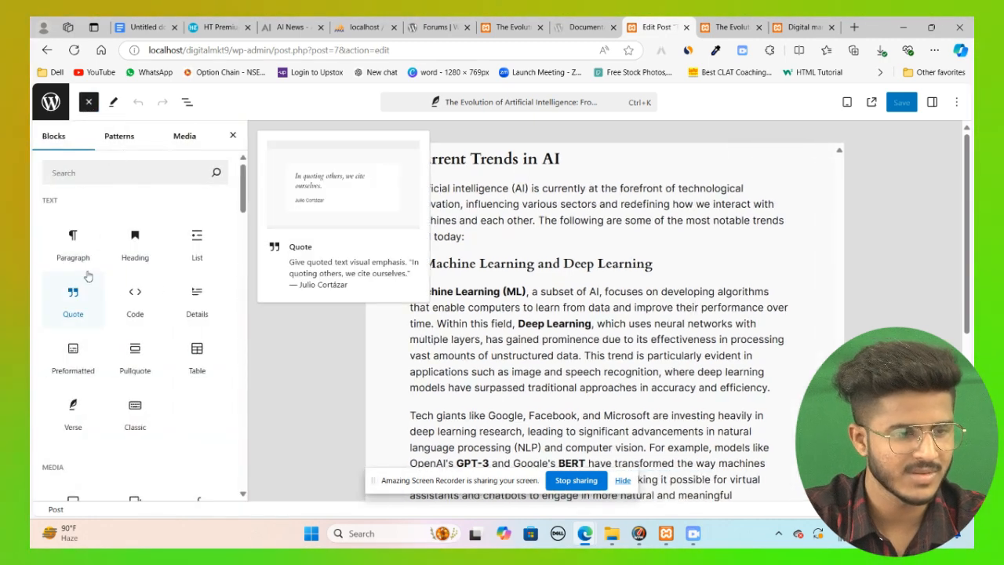
scroll(106, 284, "down", 5)
scroll(106, 284, "down", 5)
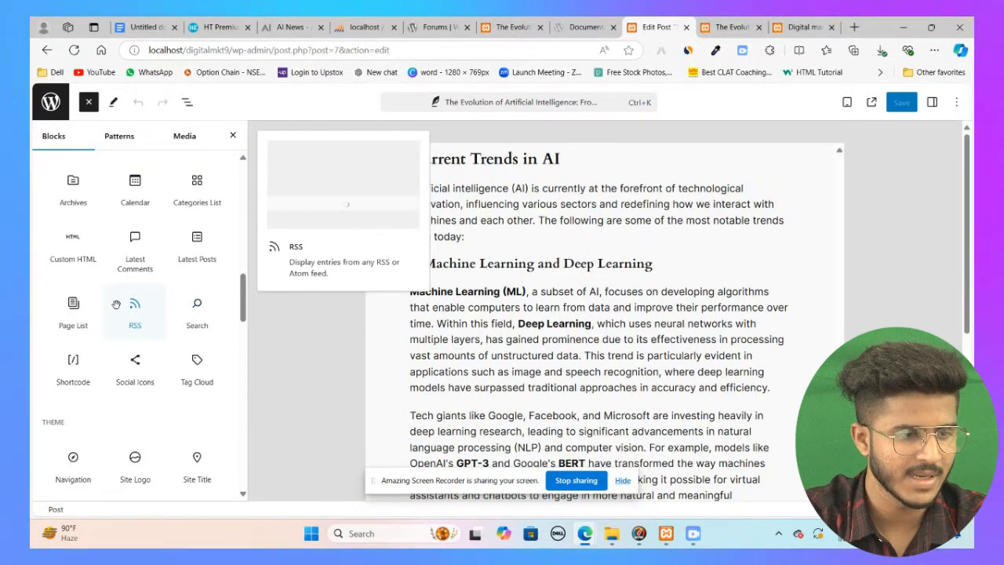
scroll(116, 314, "down", 3)
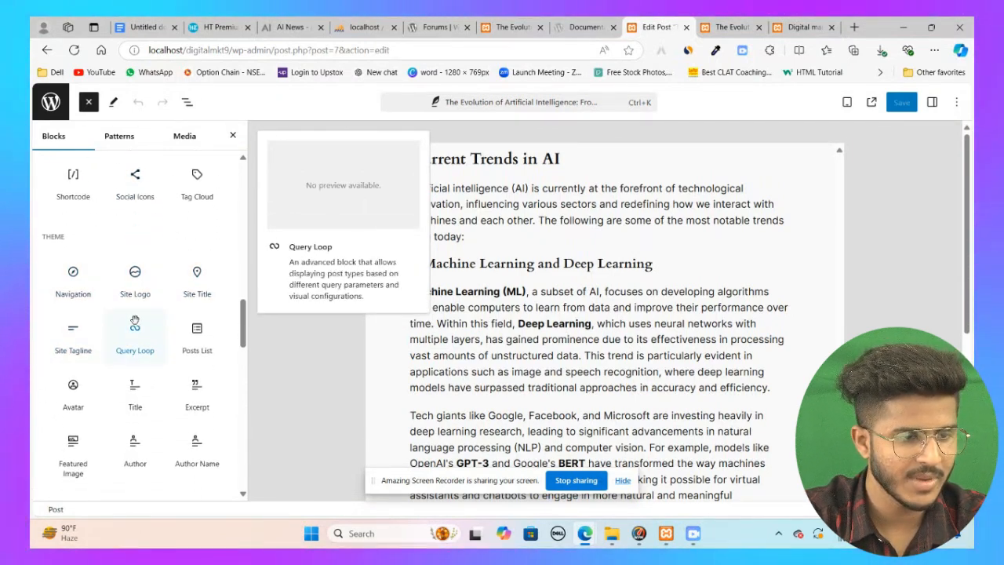
scroll(210, 320, "down", 4)
scroll(385, 298, "down", 3)
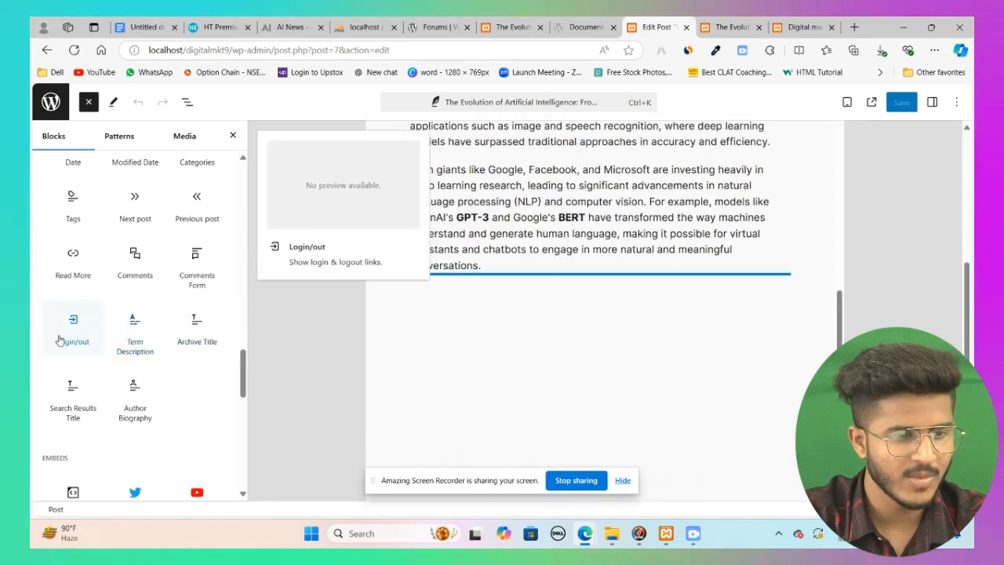
scroll(141, 398, "down", 1)
scroll(135, 398, "down", 4)
scroll(139, 424, "up", 2)
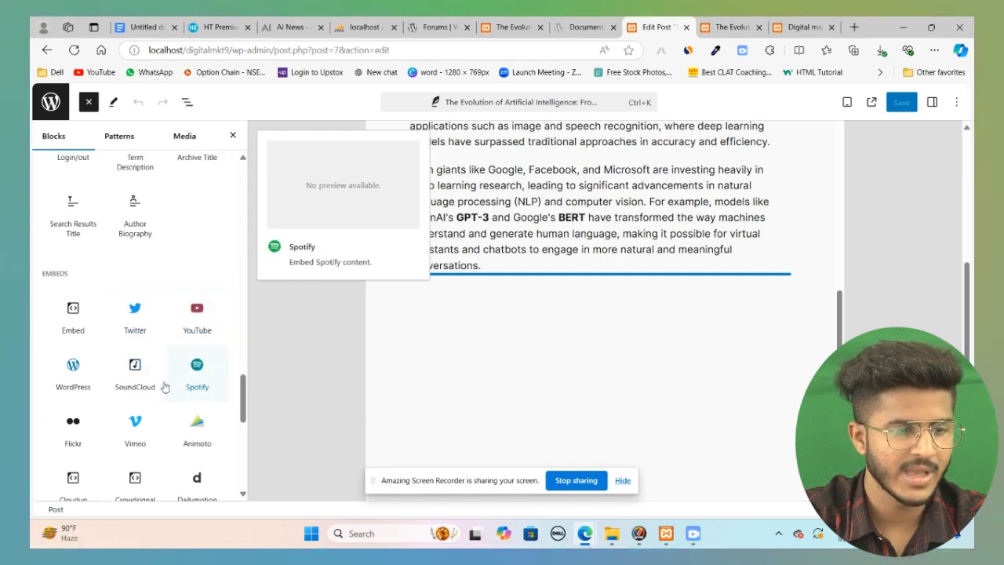
Step: Browse the remaining embed blocks in the inserter, then glance at the Patterns section before returning to Blocks
scroll(195, 389, "down", 5)
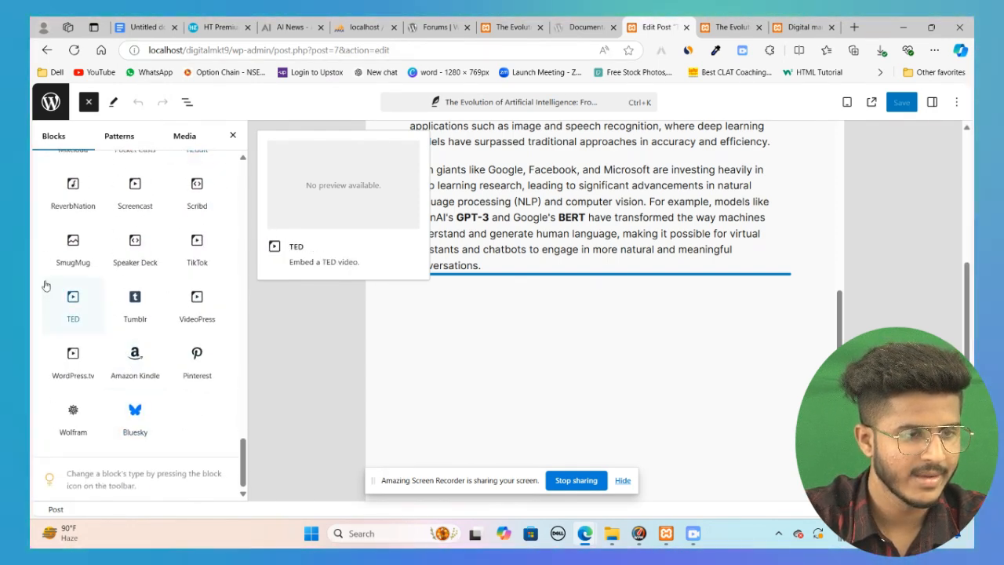
scroll(73, 310, "up", 10)
left_click(121, 135)
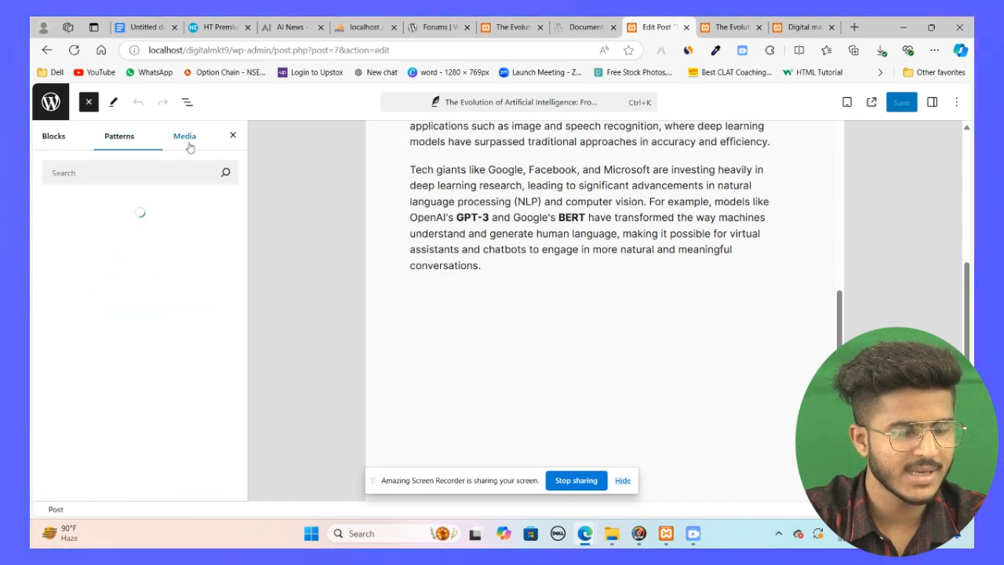
left_click(78, 138)
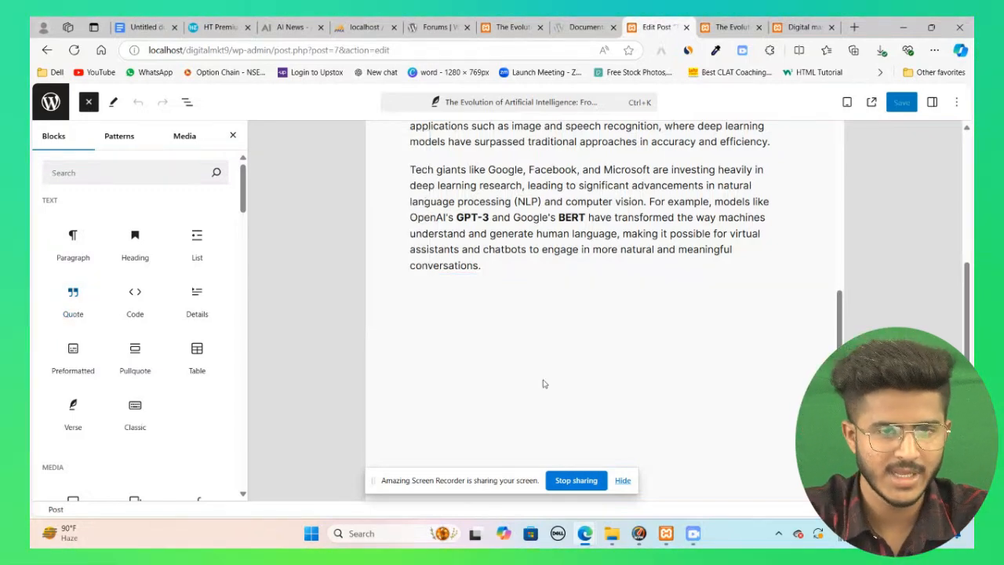
Step: Switch to the published post's tab, open the About WordPress page, and scroll through its What's New section
key("ctrl+Tab")
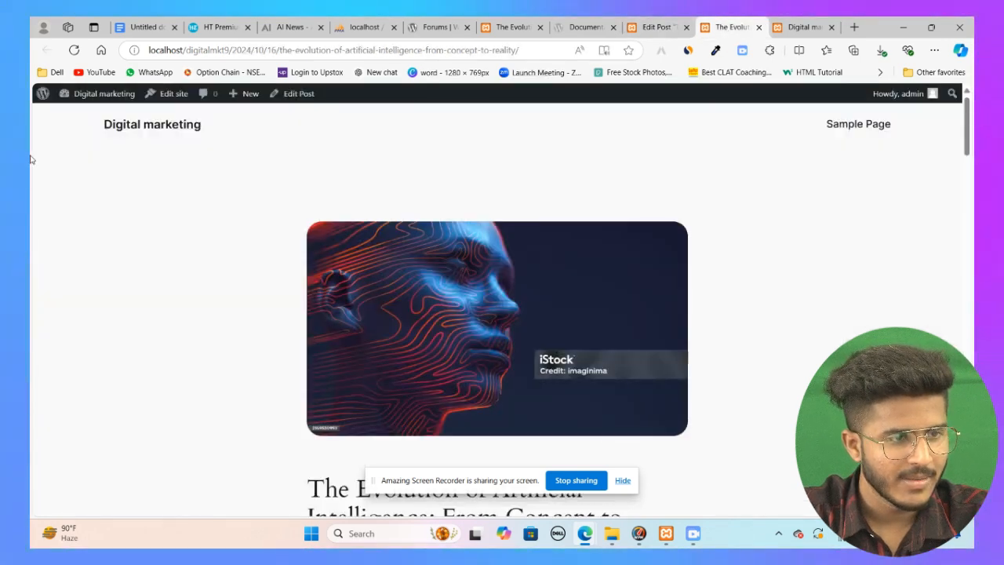
left_click(40, 100)
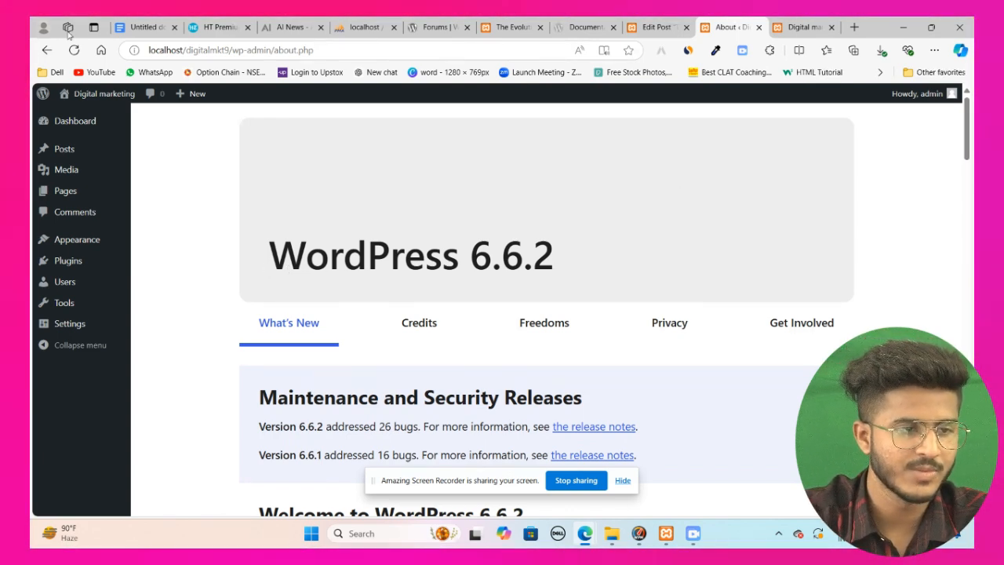
scroll(459, 251, "down", 10)
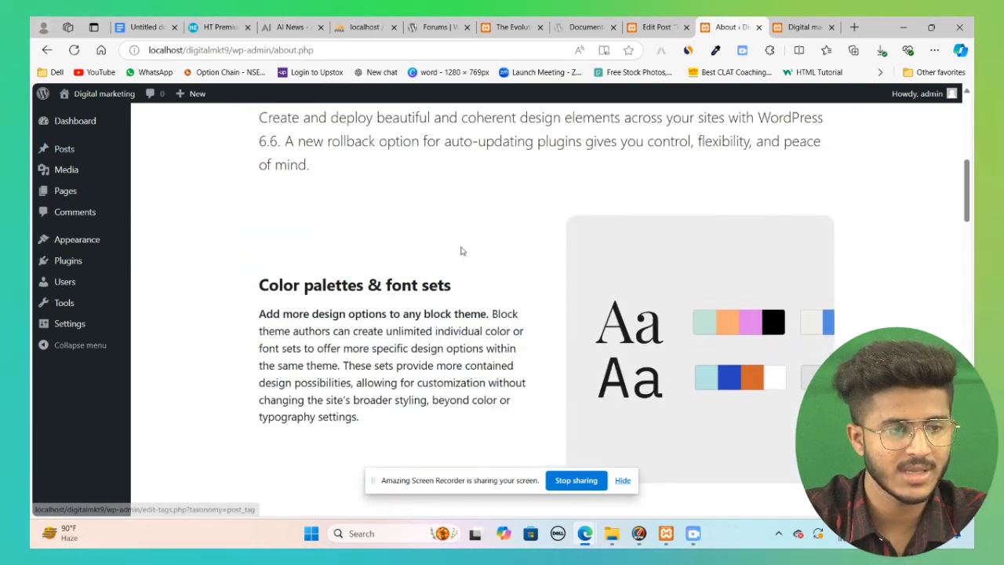
scroll(463, 247, "up", 9)
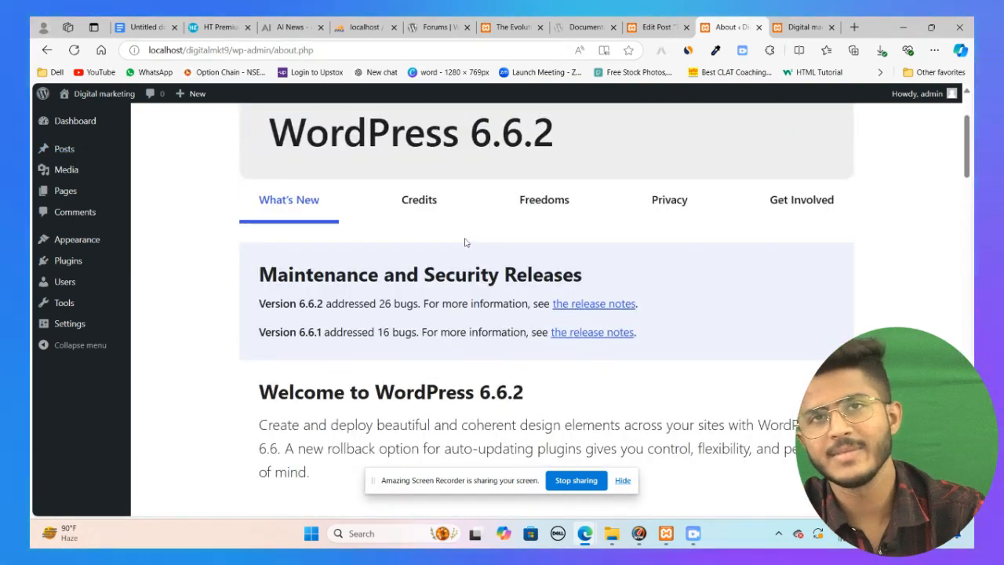